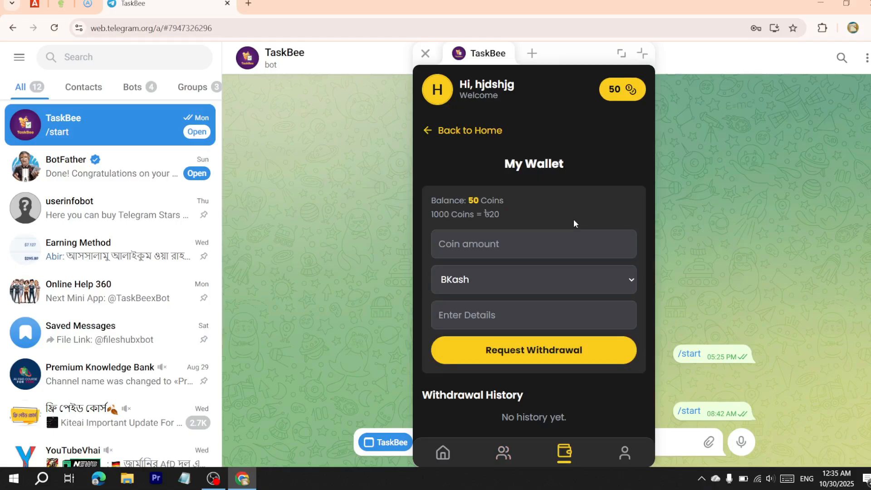
# View the TaskBee profile page, return to the home tiles, and start the Color Game
pyautogui.click(624, 453)
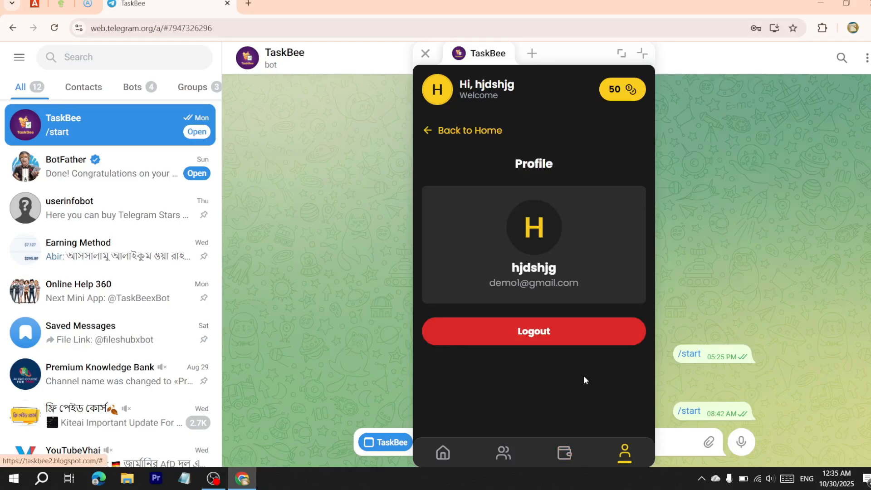
pyautogui.click(469, 130)
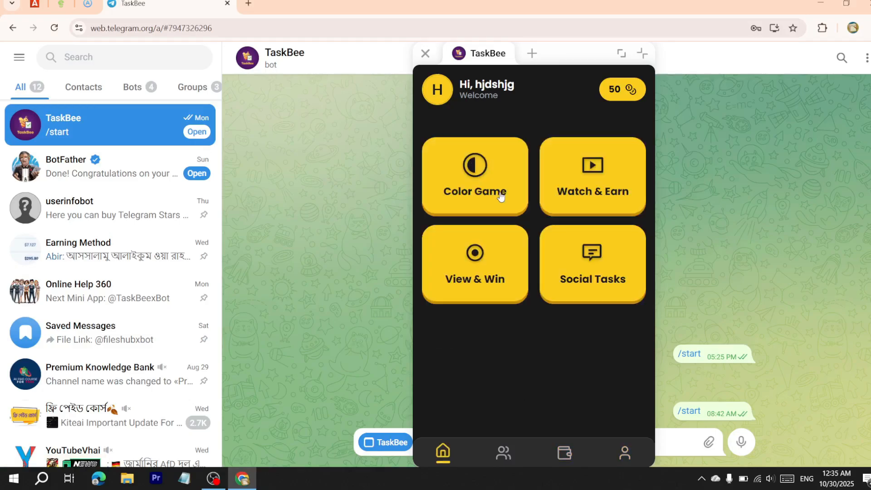
pyautogui.click(499, 195)
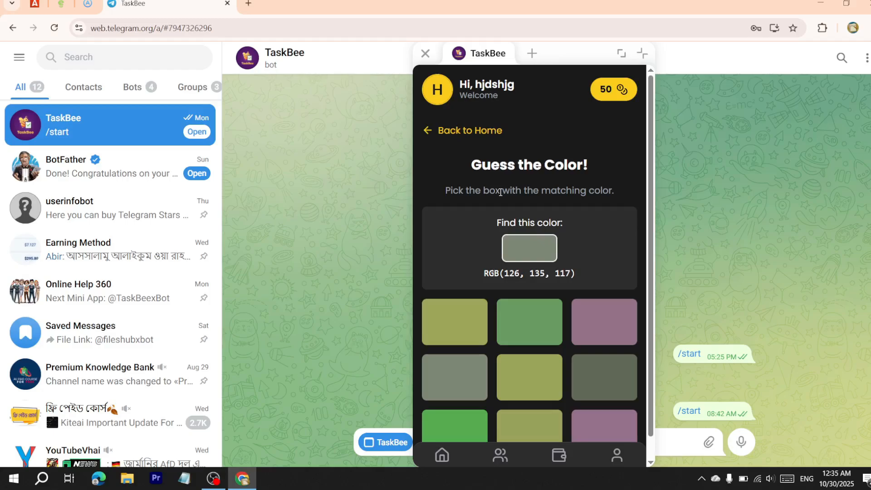
# Leave the Color Game for the TaskBee home screen, then close the mini-app window
pyautogui.click(458, 131)
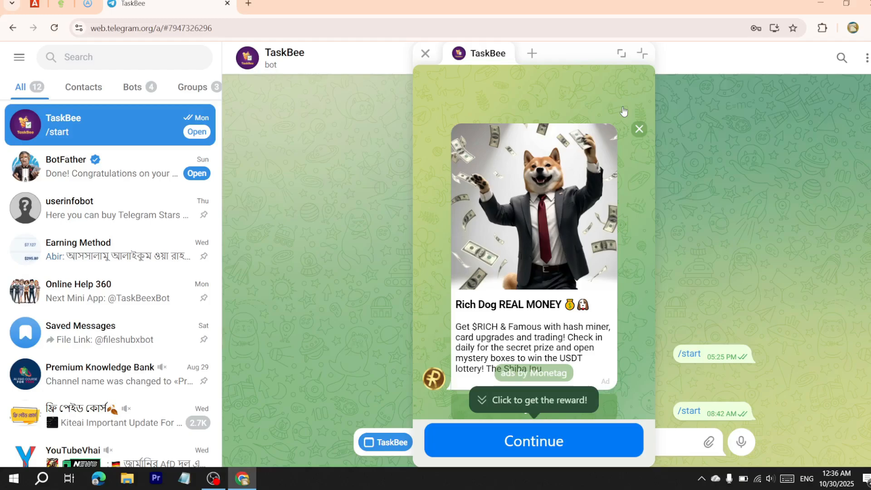
pyautogui.click(425, 54)
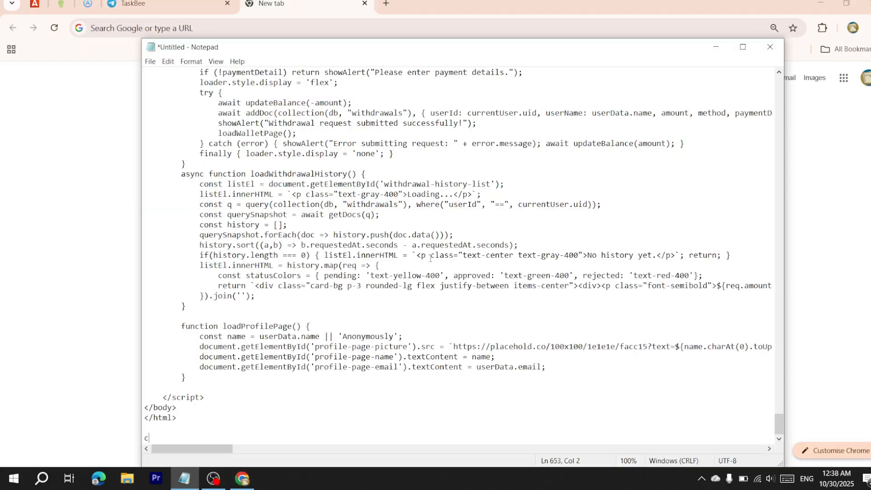
# Select all of the TaskBee JavaScript source in the untitled Notepad document
pyautogui.scroll(18, 429, 258)
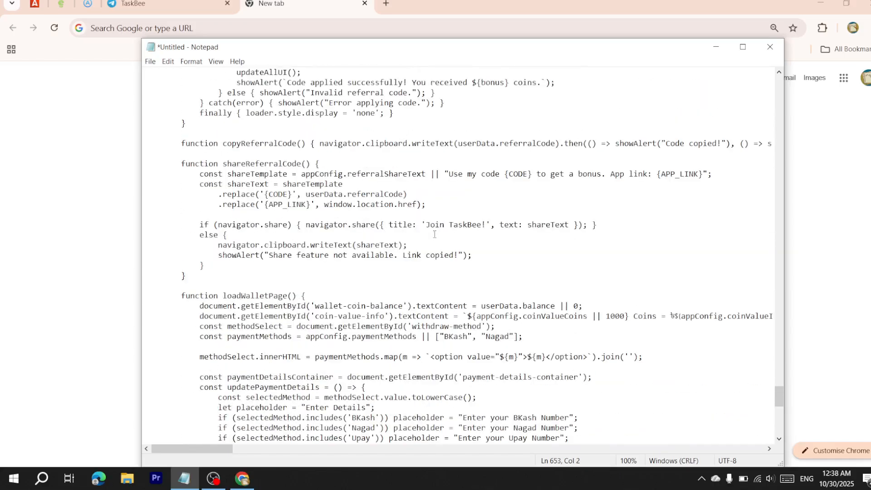
pyautogui.scroll(20, 434, 234)
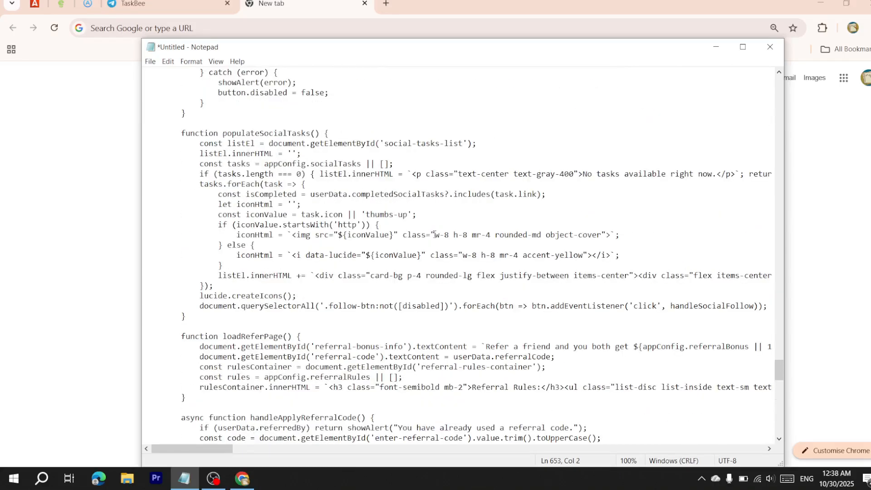
pyautogui.scroll(20, 434, 235)
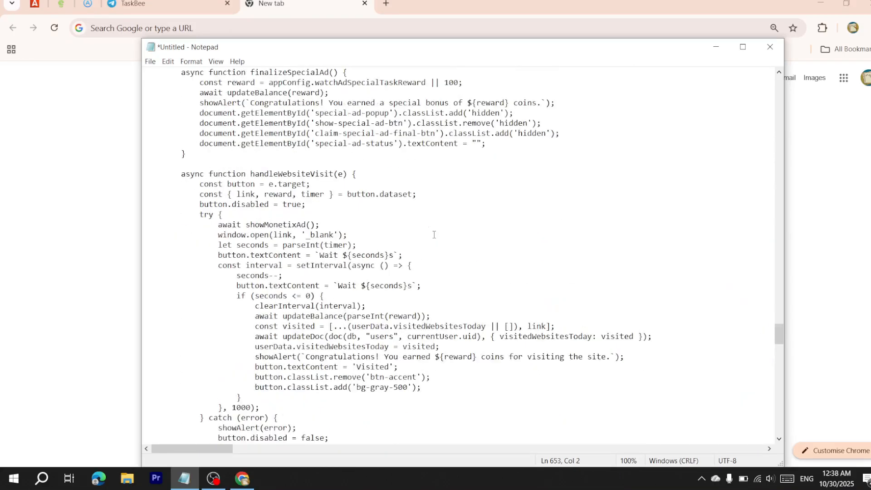
pyautogui.hotkey('ctrl', 'a')
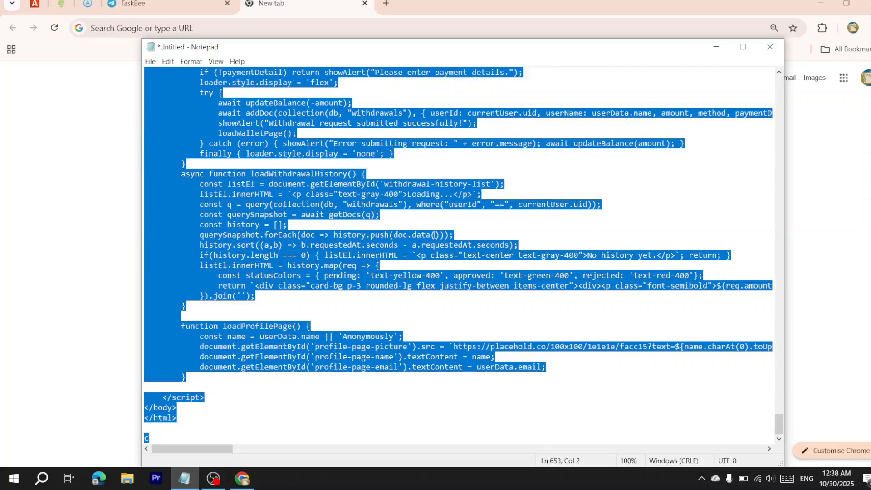
pyautogui.scroll(11, 472, 288)
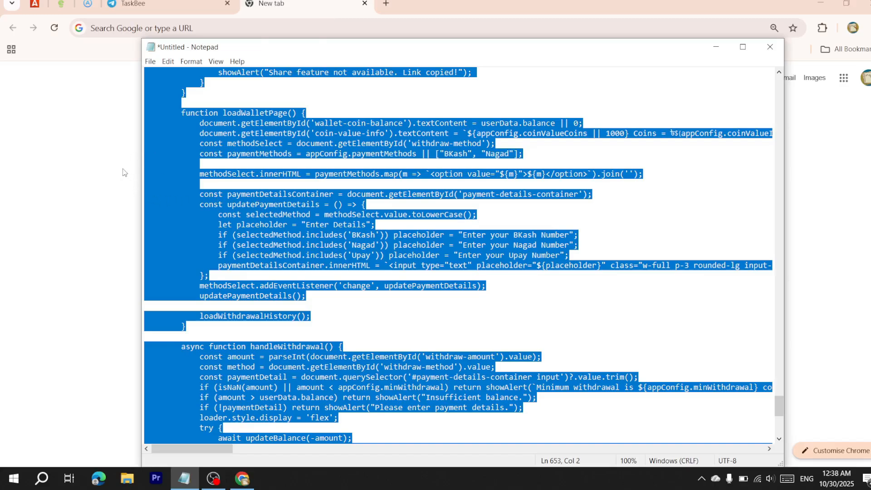
# Run a Google search for 'blogger' and open the Blogger.com result
pyautogui.click(136, 178)
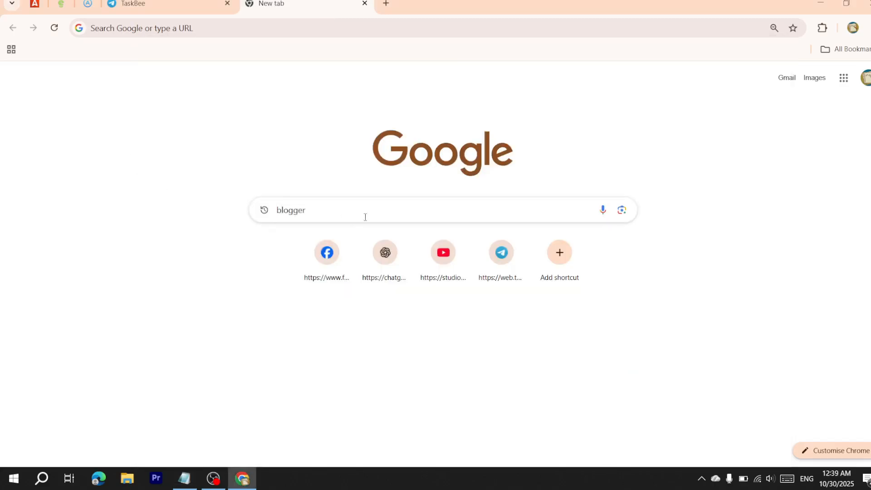
pyautogui.click(339, 210)
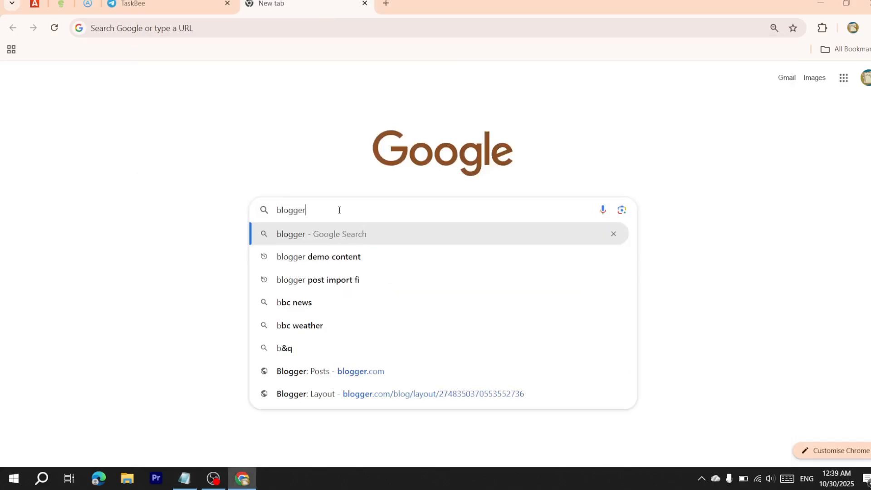
pyautogui.click(336, 233)
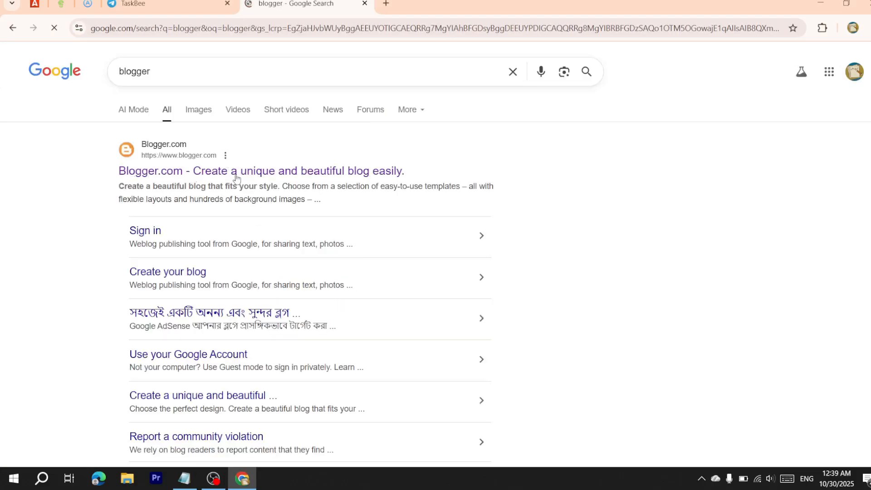
pyautogui.click(244, 179)
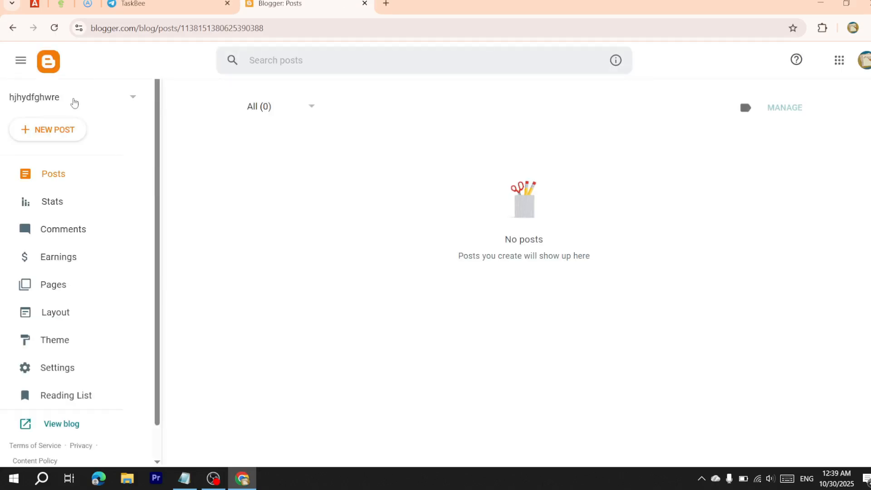
# Create a new blog titled 'demo' at the address jioiojouy.blogspot.com
pyautogui.click(74, 102)
pyautogui.scroll(-5, 77, 249)
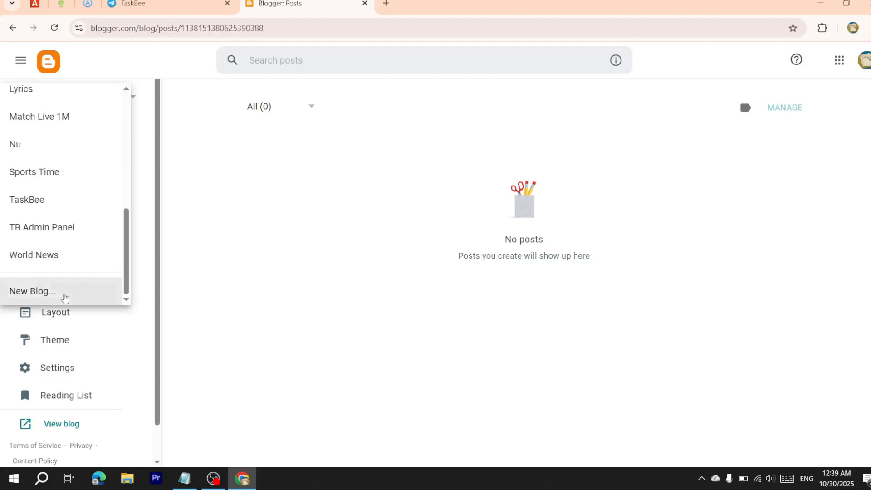
pyautogui.click(64, 293)
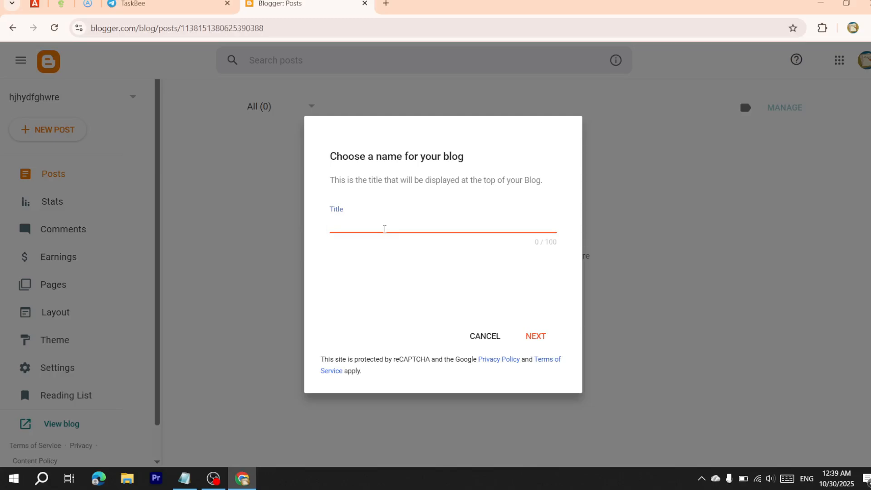
pyautogui.write('demo')
pyautogui.click(520, 333)
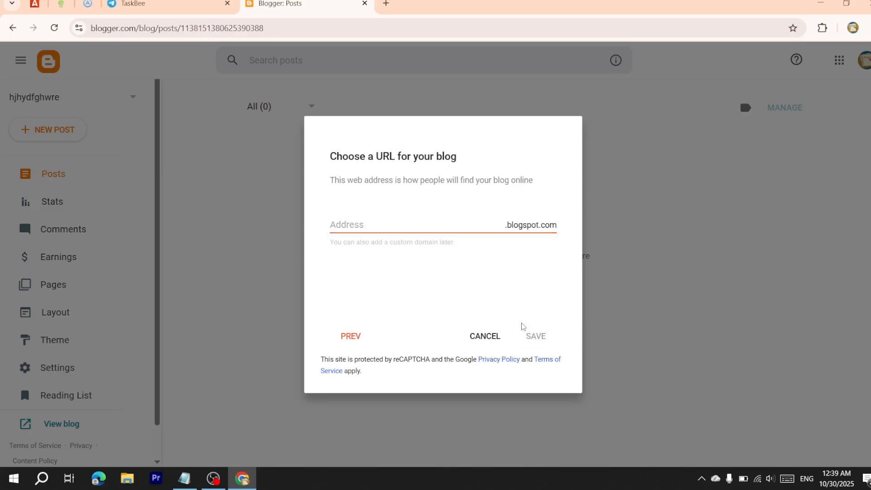
pyautogui.click(444, 224)
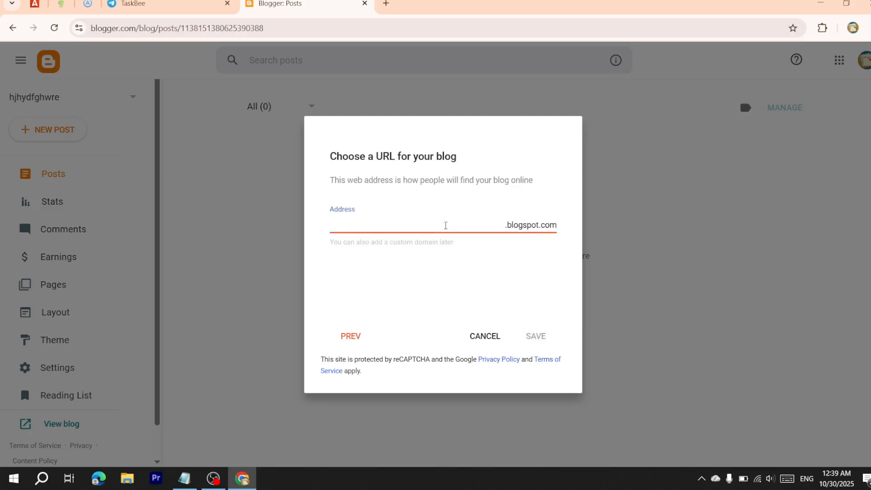
pyautogui.write('jioiojo')
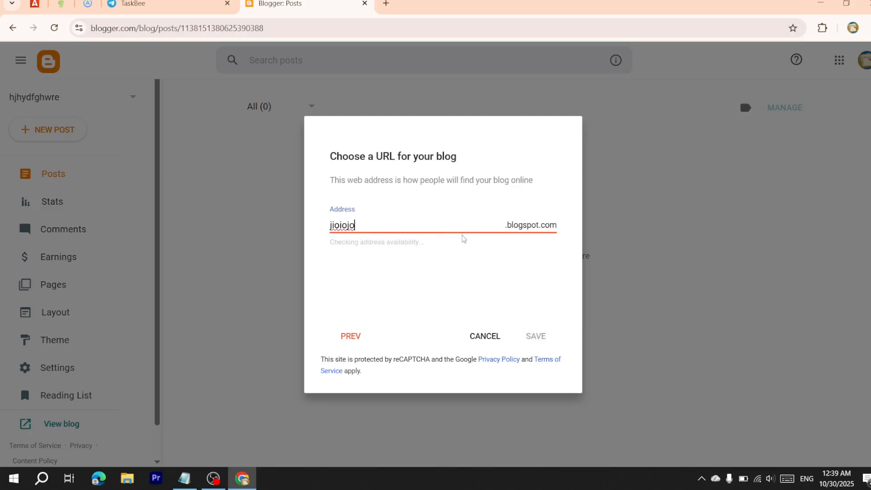
pyautogui.write('uy')
pyautogui.click(536, 335)
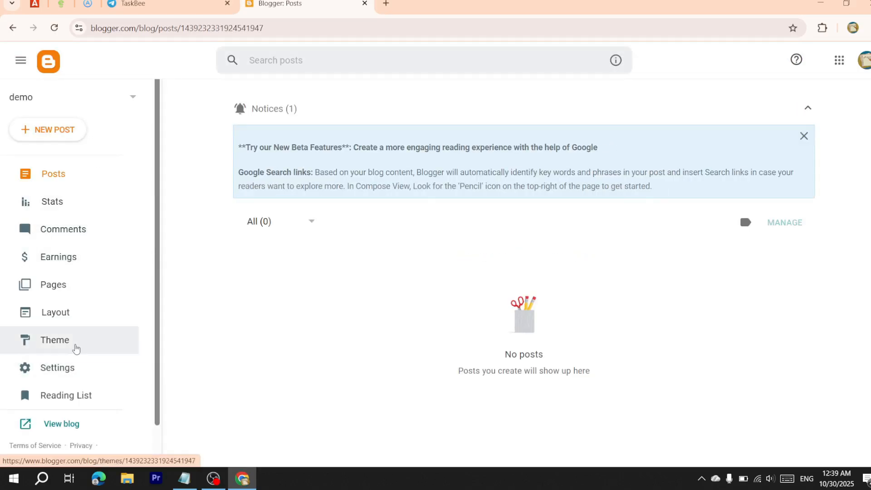
# Choose Simple Bold from the Simple themes, apply it, and dismiss the gadgets notice
pyautogui.click(75, 348)
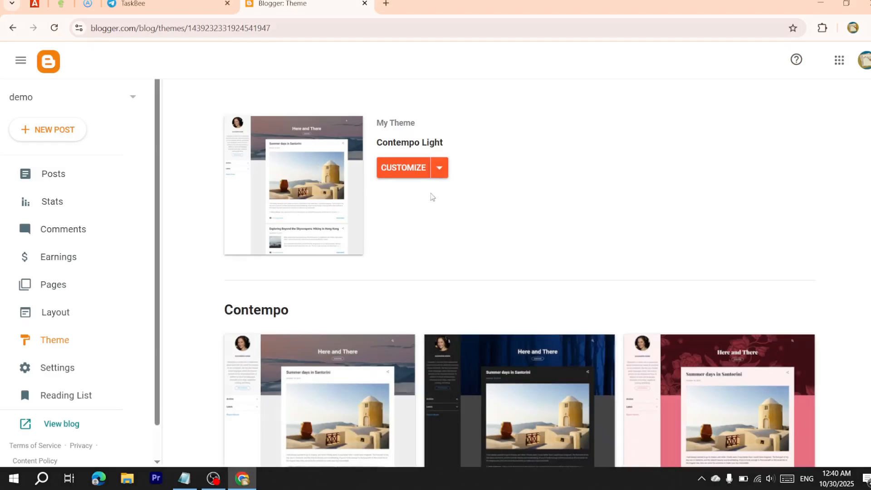
pyautogui.scroll(-20, 349, 316)
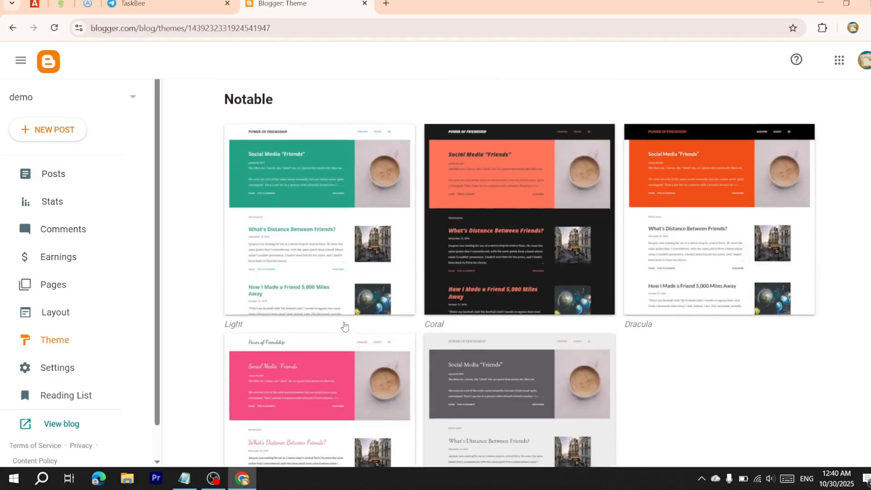
pyautogui.scroll(-10, 345, 326)
pyautogui.click(346, 327)
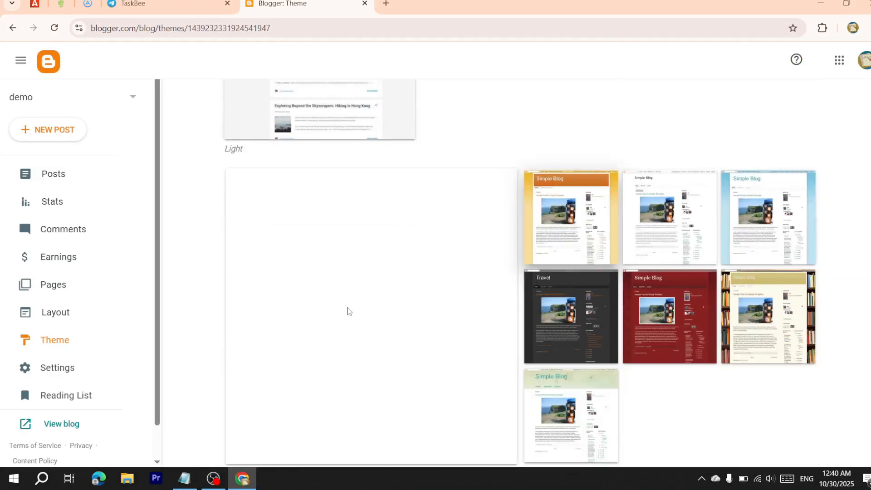
pyautogui.scroll(-3, 410, 278)
pyautogui.scroll(6, 408, 276)
pyautogui.scroll(-5, 597, 326)
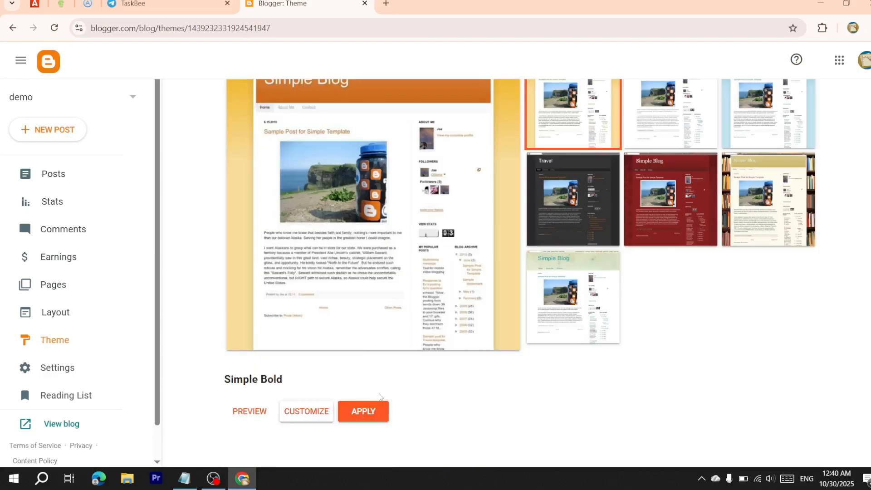
pyautogui.click(378, 414)
pyautogui.click(521, 288)
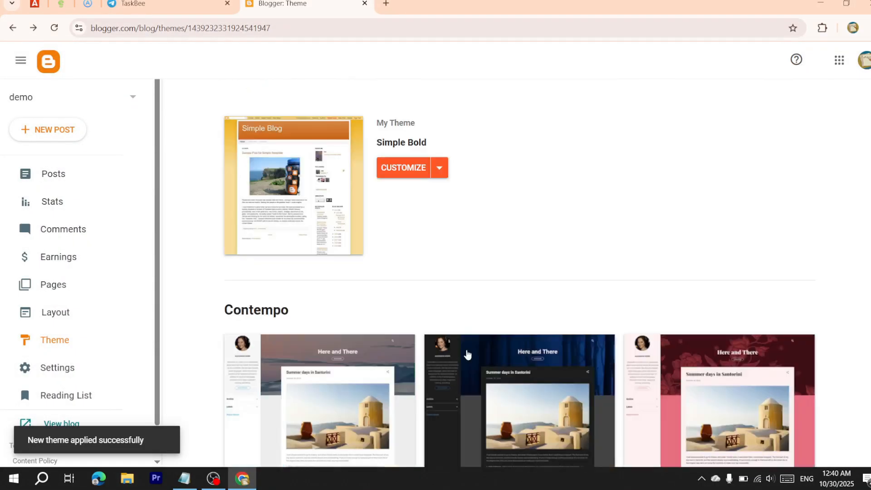
# Save the blog's mobile theme settings from the extra theme options
pyautogui.click(439, 170)
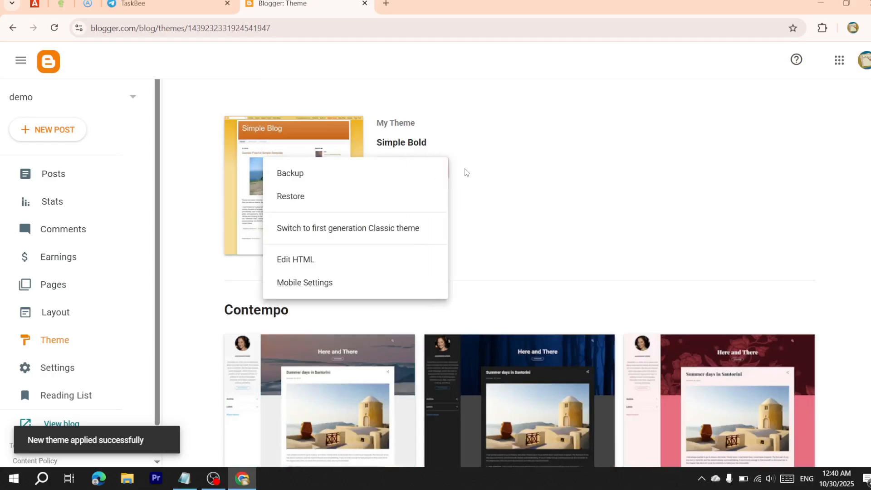
pyautogui.click(449, 173)
pyautogui.click(448, 175)
pyautogui.click(449, 173)
pyautogui.click(439, 171)
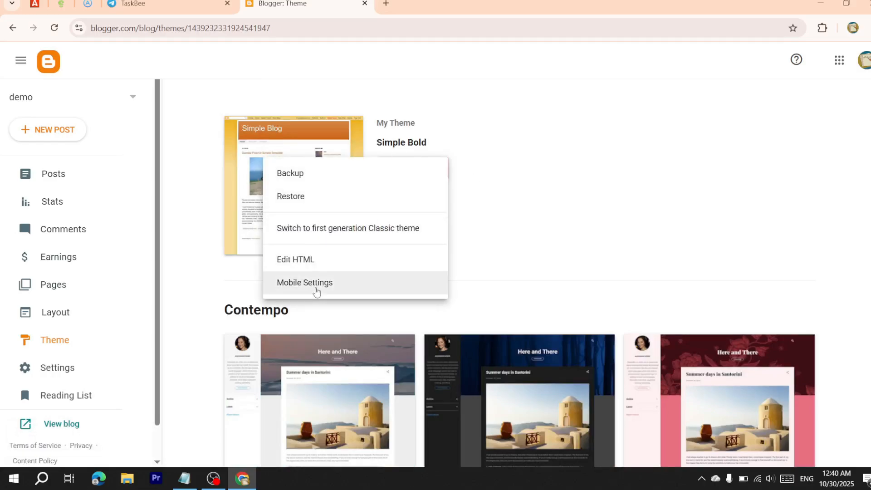
pyautogui.click(319, 290)
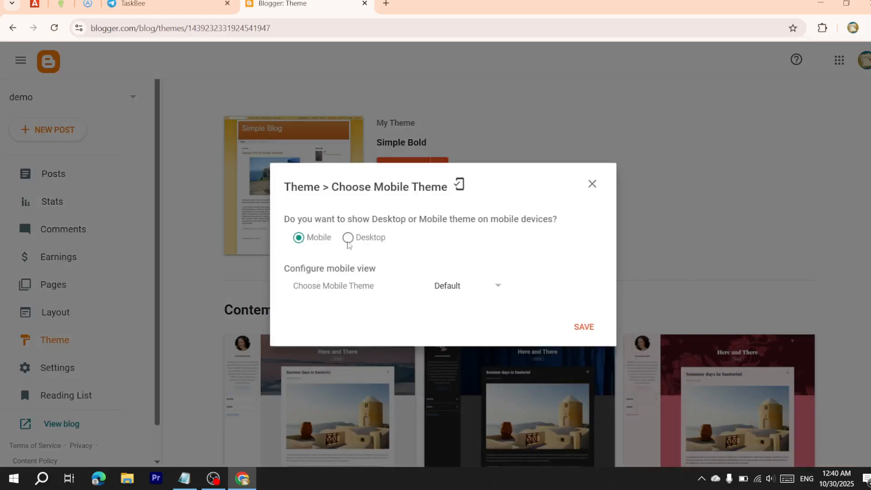
pyautogui.click(585, 380)
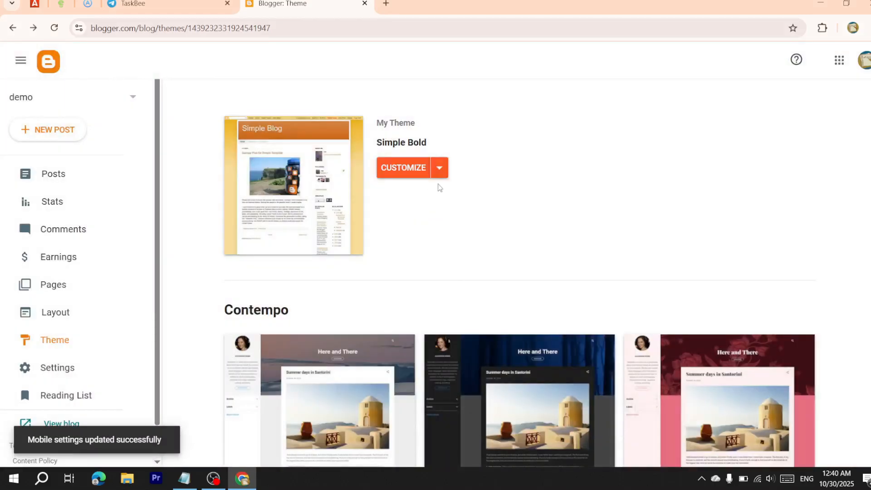
# Switch the blog to the first-generation Classic theme
pyautogui.click(439, 175)
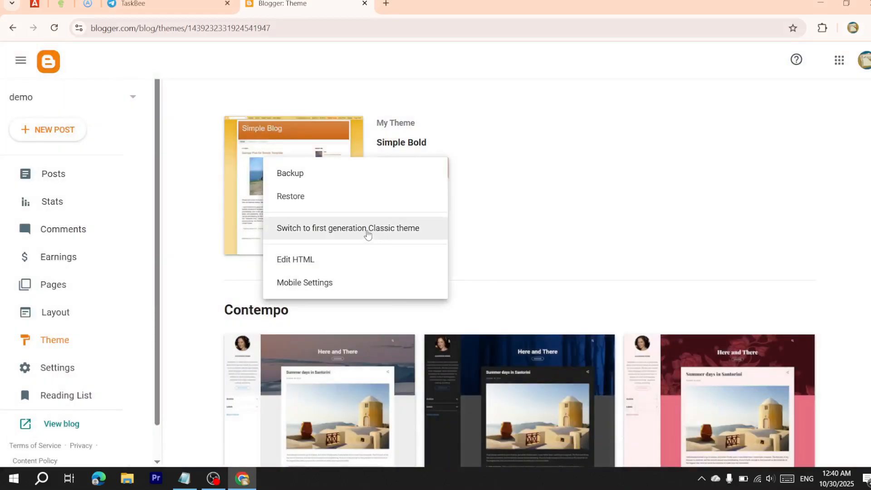
pyautogui.click(367, 234)
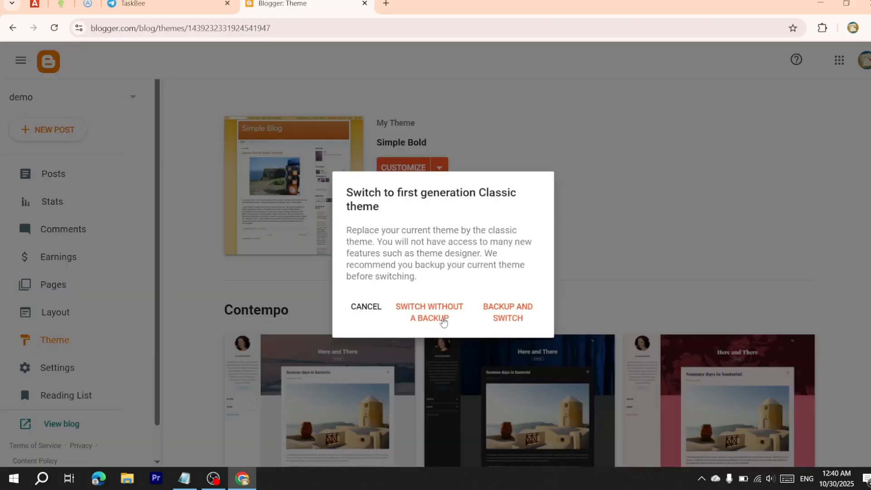
pyautogui.click(443, 321)
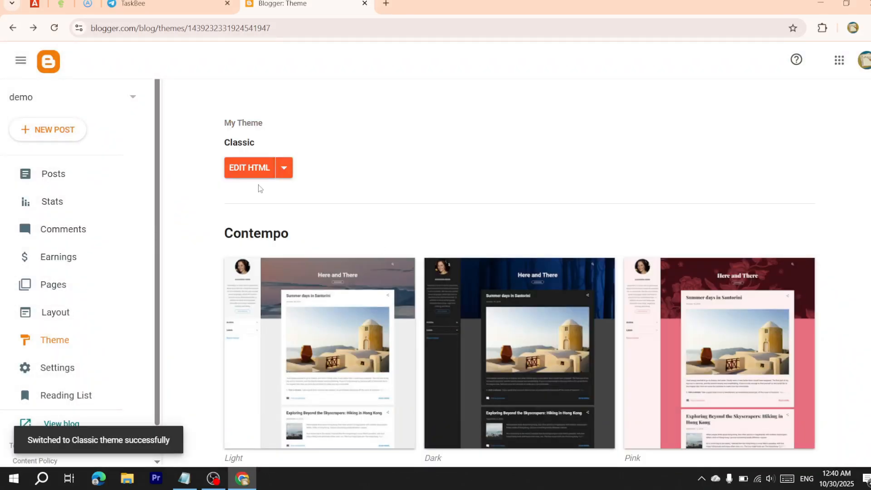
# Turn the blog's navbar Off and save the setting
pyautogui.click(284, 169)
pyautogui.click(317, 188)
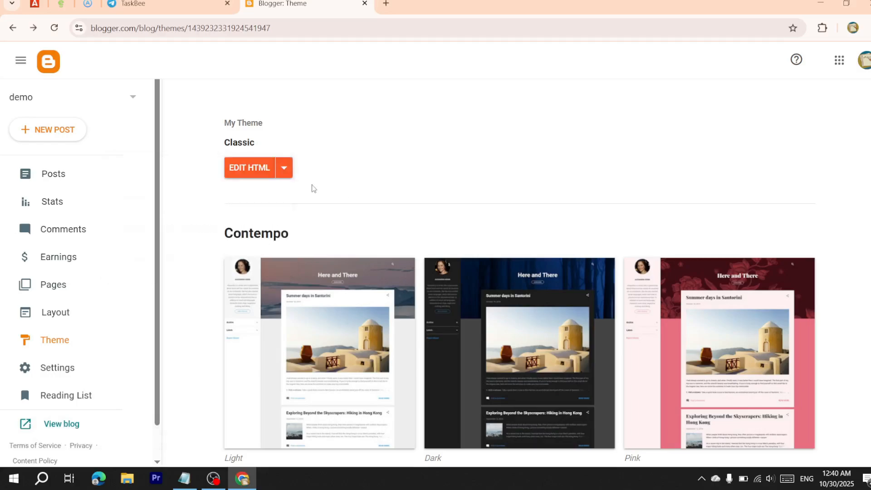
pyautogui.click(286, 173)
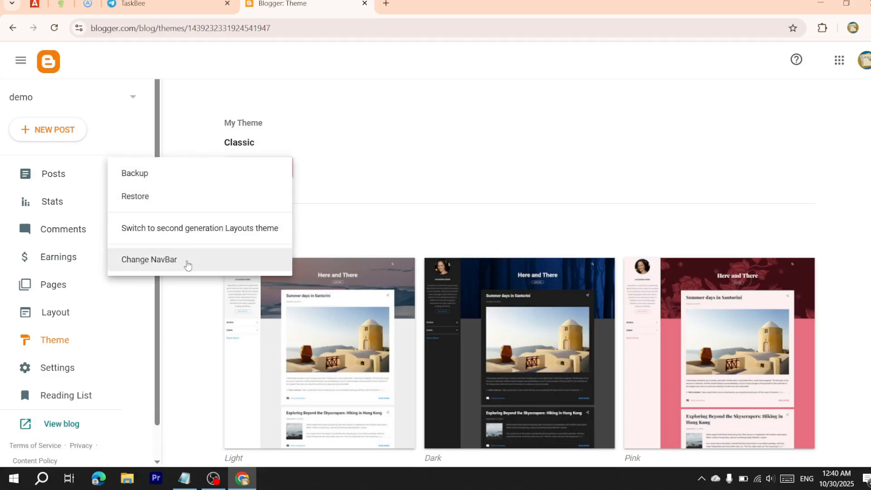
pyautogui.click(187, 265)
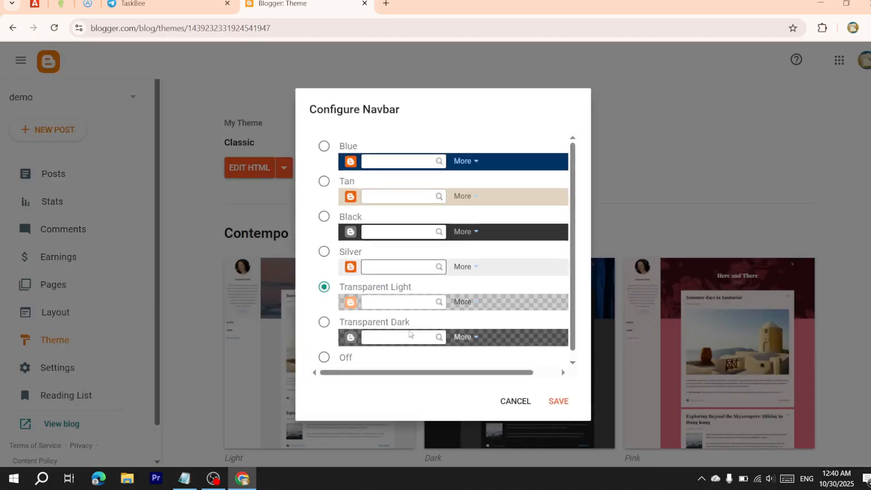
pyautogui.click(325, 358)
pyautogui.click(551, 402)
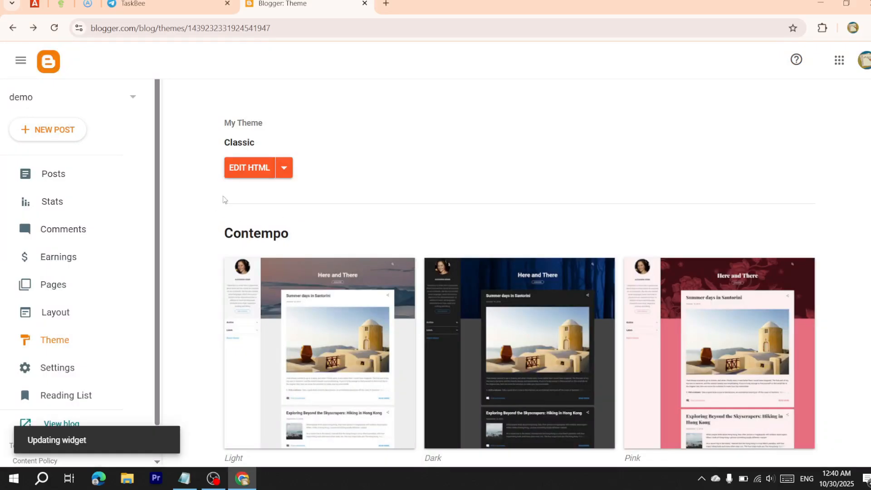
pyautogui.click(240, 170)
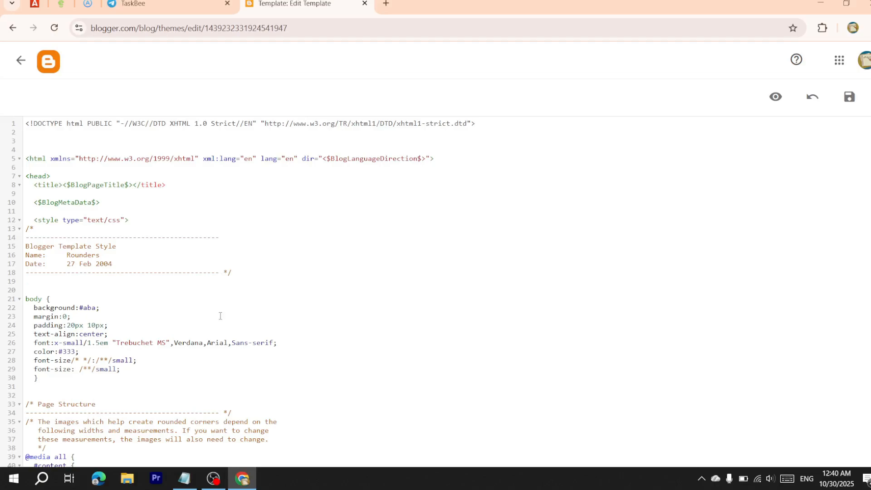
# Delete all template code, paste the TaskBee HTML, and remove the stray last-line character
pyautogui.hotkey('ctrl', 'a')
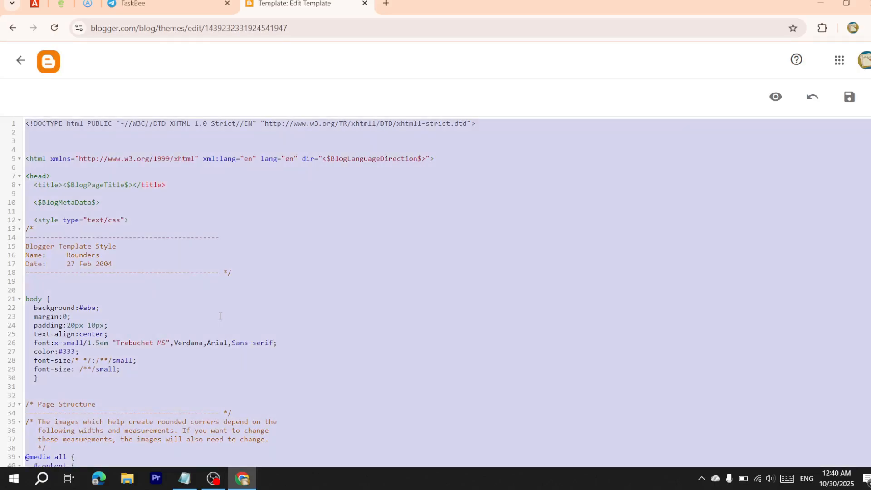
pyautogui.press('BackSpace')
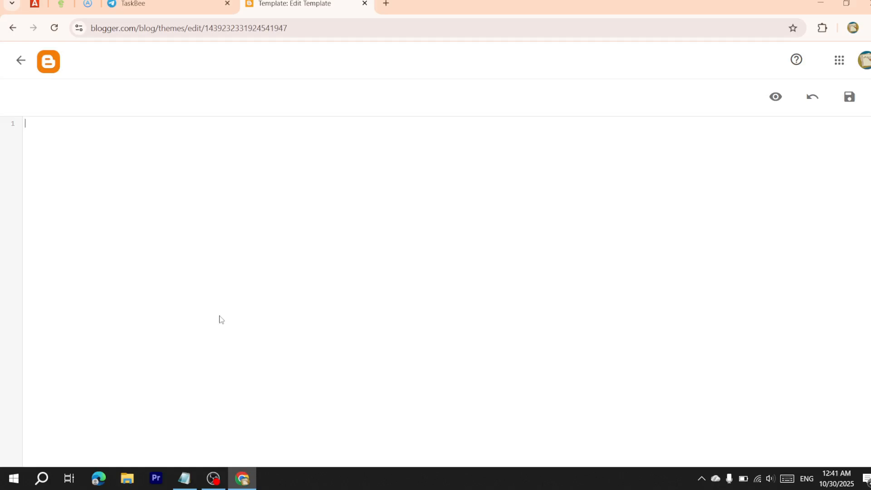
pyautogui.hotkey('ctrl', 'v')
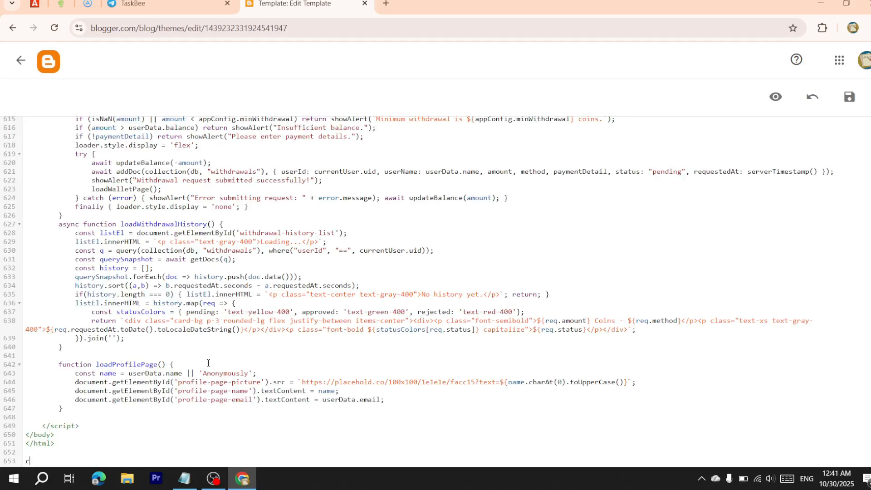
pyautogui.press('BackSpace')
pyautogui.press('BackSpace')
pyautogui.press('BackSpace')
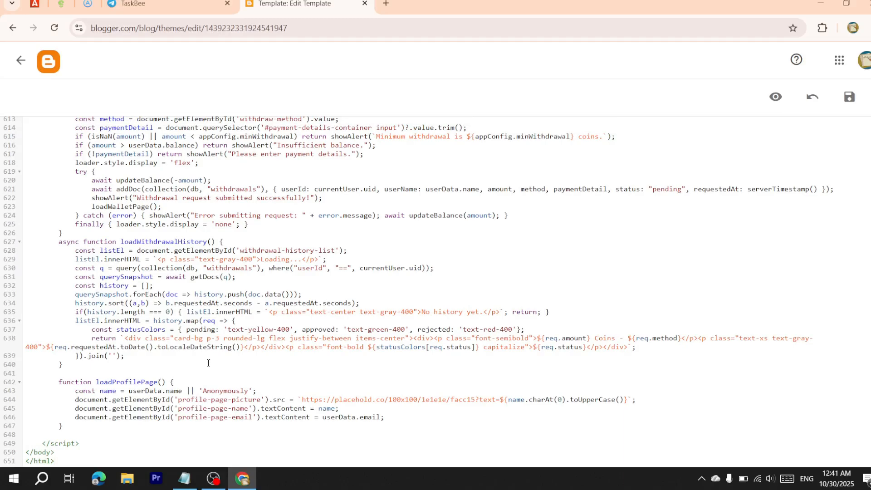
pyautogui.scroll(20, 213, 364)
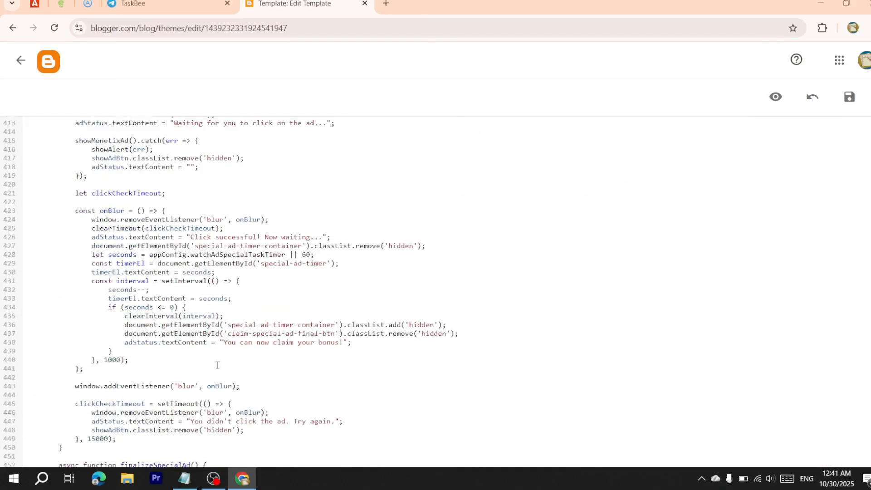
pyautogui.scroll(20, 217, 365)
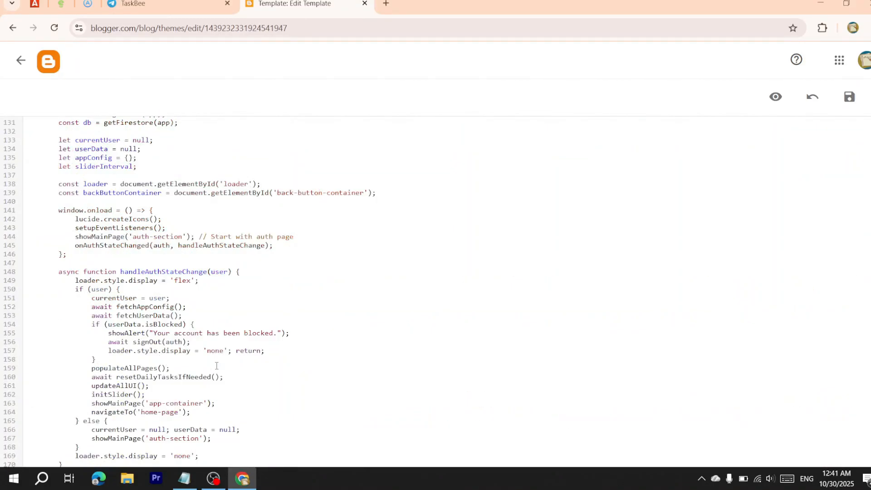
pyautogui.scroll(20, 216, 366)
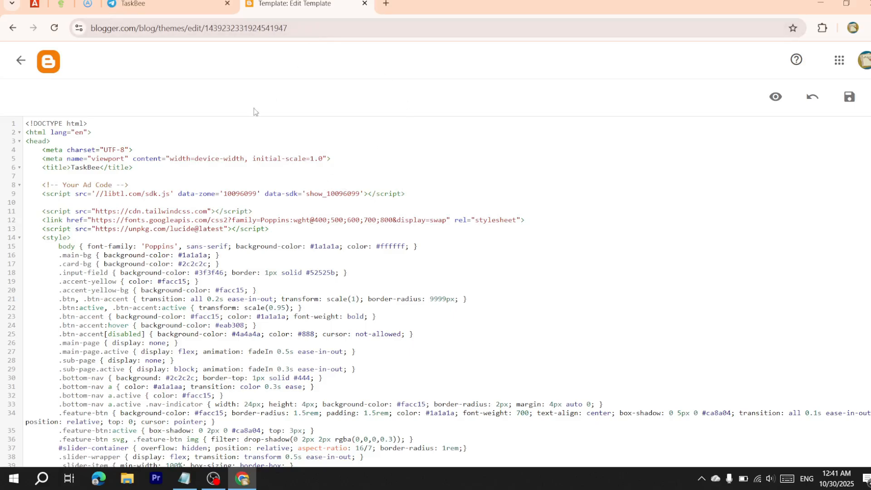
pyautogui.scroll(-2, 266, 177)
pyautogui.scroll(2, 266, 178)
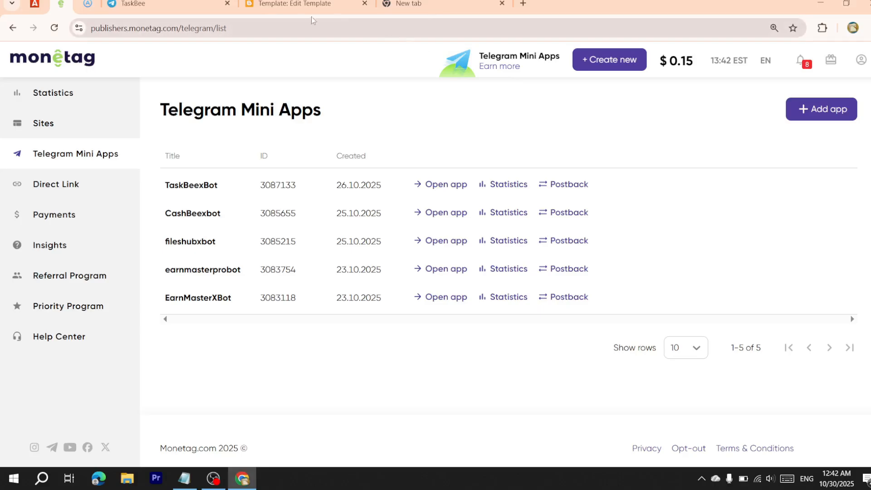
# Send /newbot to BotFather in Telegram Web and clear the leftover message text
pyautogui.click(191, 4)
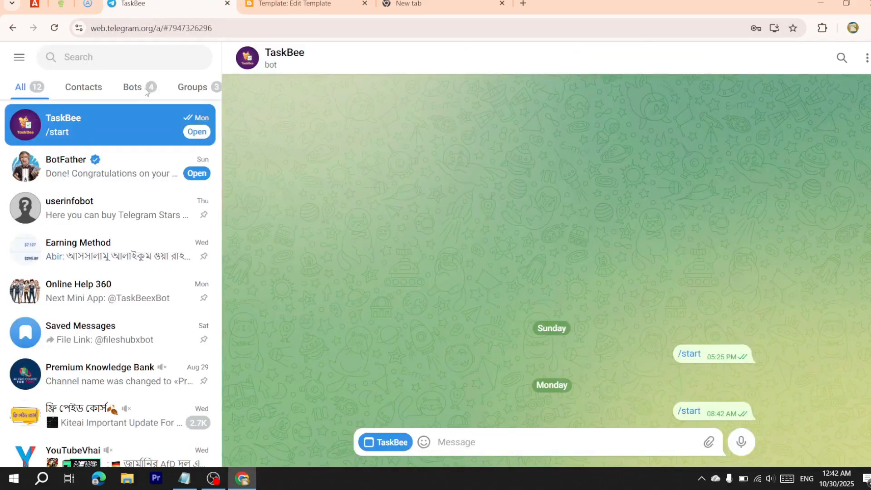
pyautogui.click(97, 146)
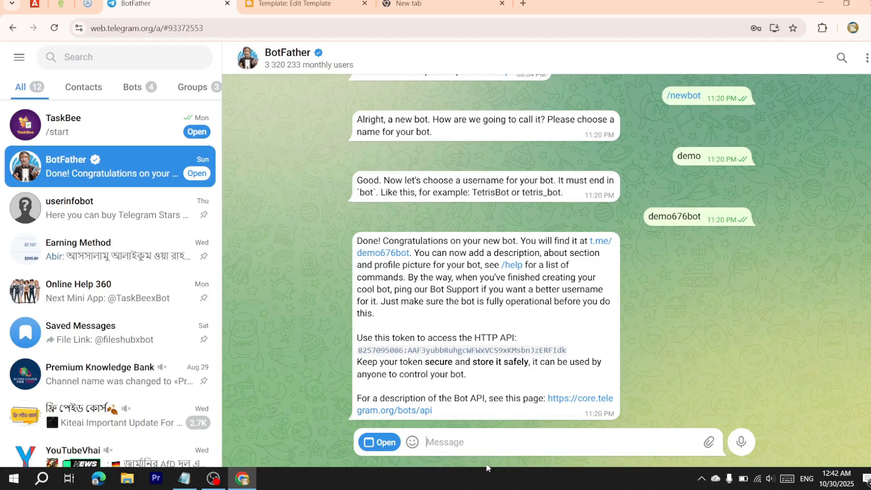
pyautogui.write('/')
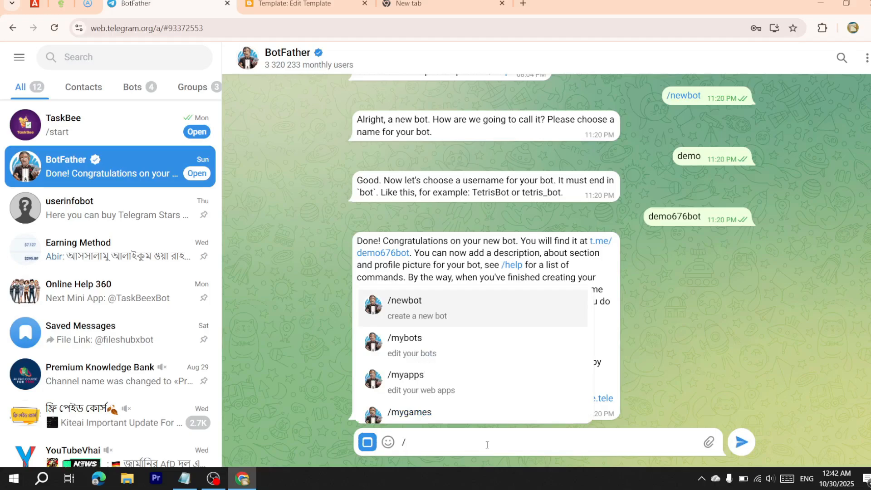
pyautogui.write('new')
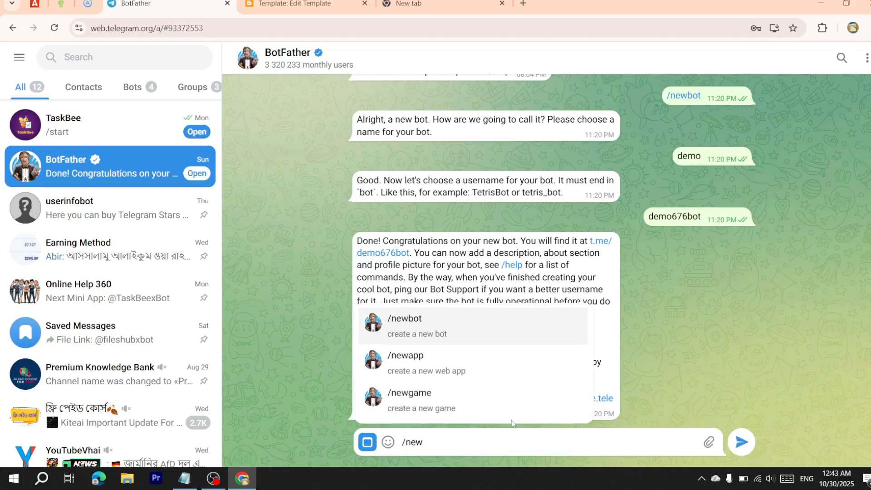
pyautogui.click(490, 327)
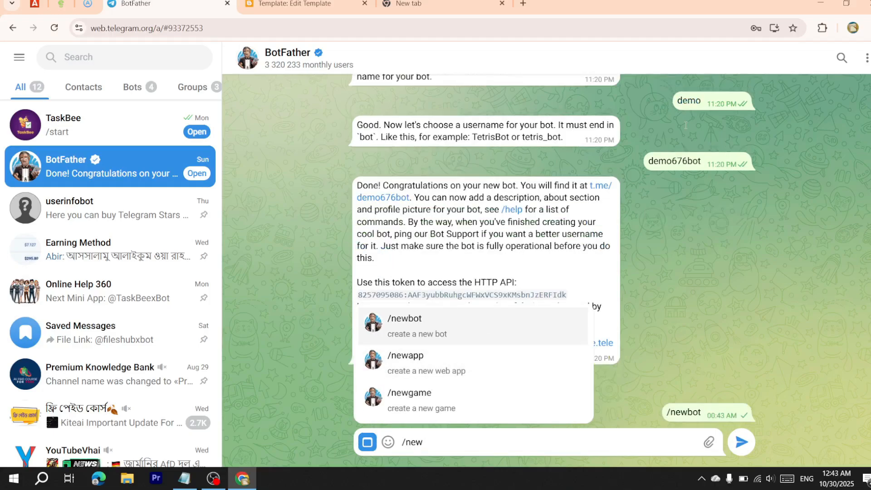
pyautogui.moveTo(472, 445); pyautogui.dragTo(376, 451)
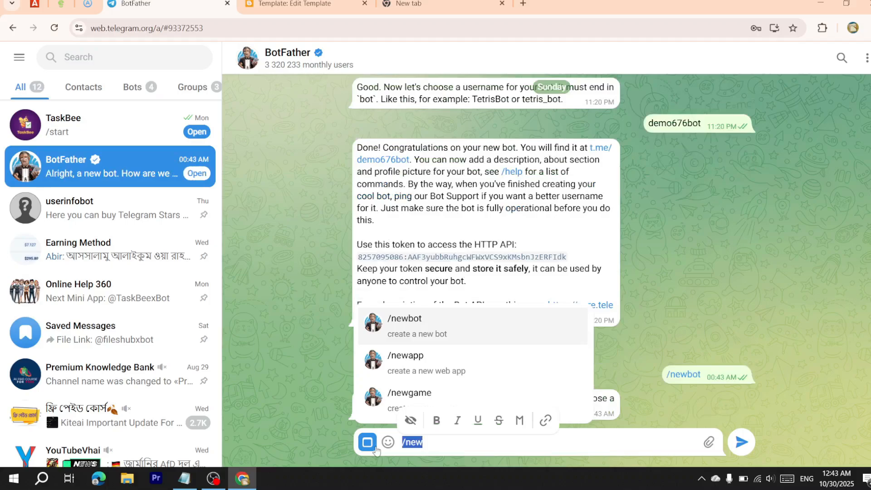
pyautogui.press('BackSpace')
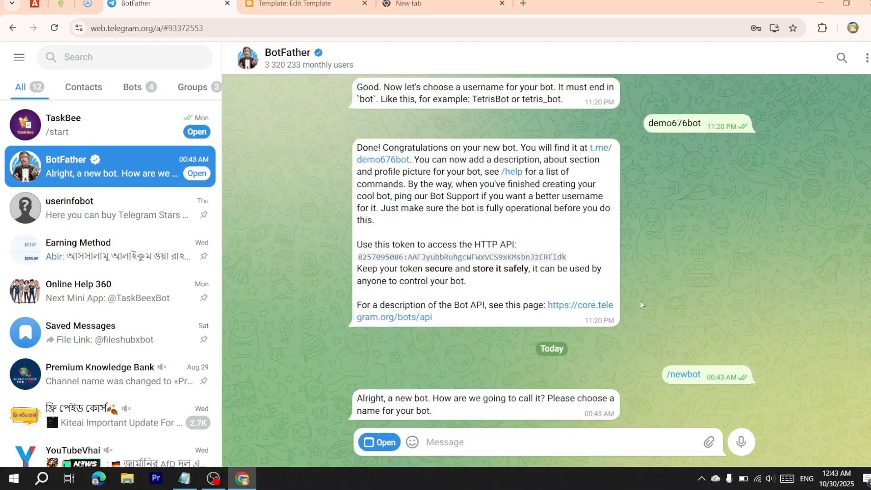
# Open the newly created demo bot's chat and copy its username
pyautogui.scroll(3, 640, 300)
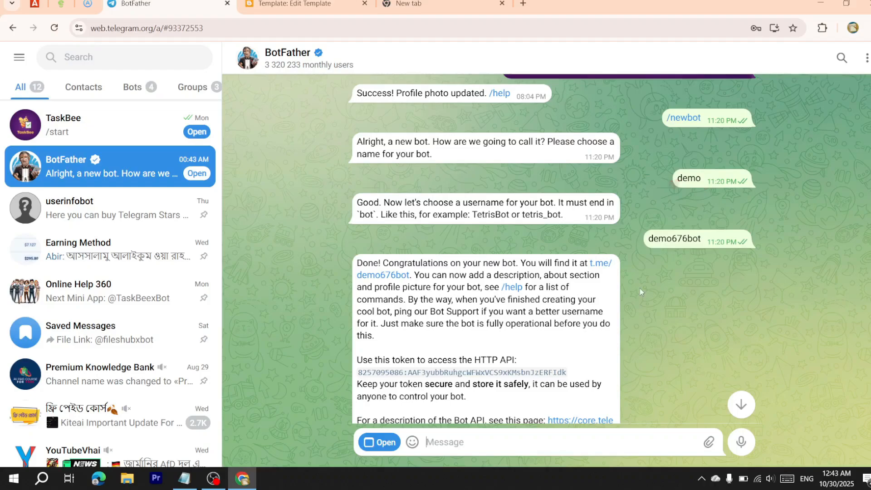
pyautogui.scroll(-3, 639, 288)
pyautogui.scroll(3, 488, 184)
pyautogui.moveTo(688, 240); pyautogui.dragTo(703, 245)
pyautogui.scroll(-3, 445, 164)
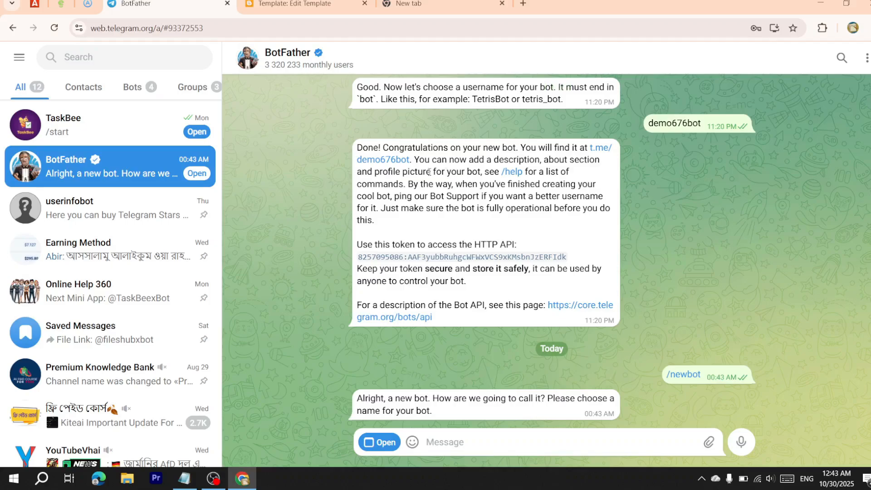
pyautogui.scroll(3, 429, 171)
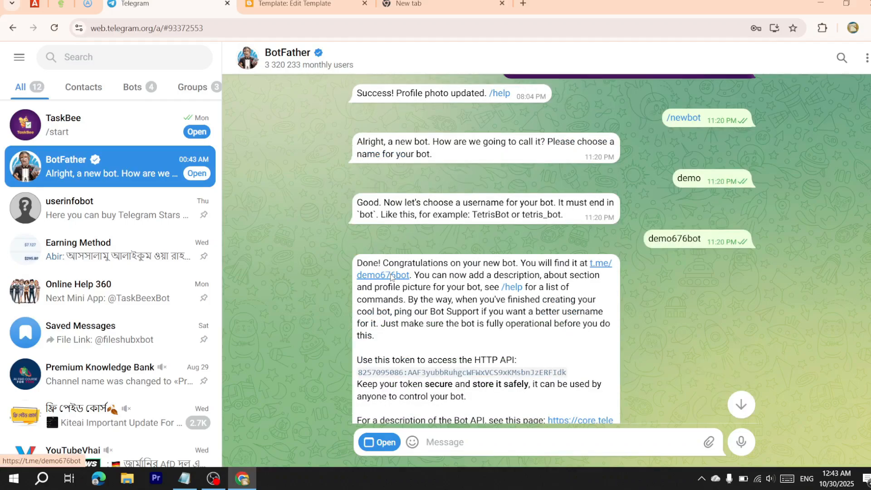
pyautogui.click(391, 275)
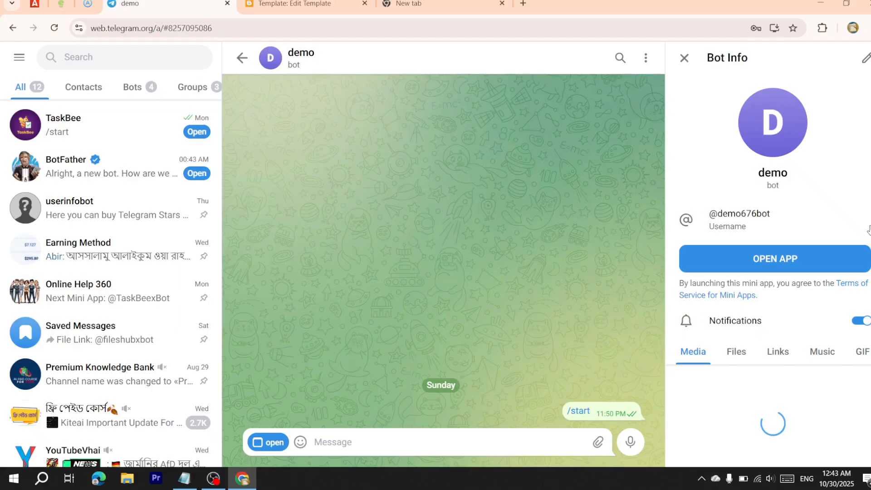
pyautogui.click(867, 227)
# Open the TaskBeexBot row in Monetag's mini apps list and copy its SDK install script tag
pyautogui.click(61, 4)
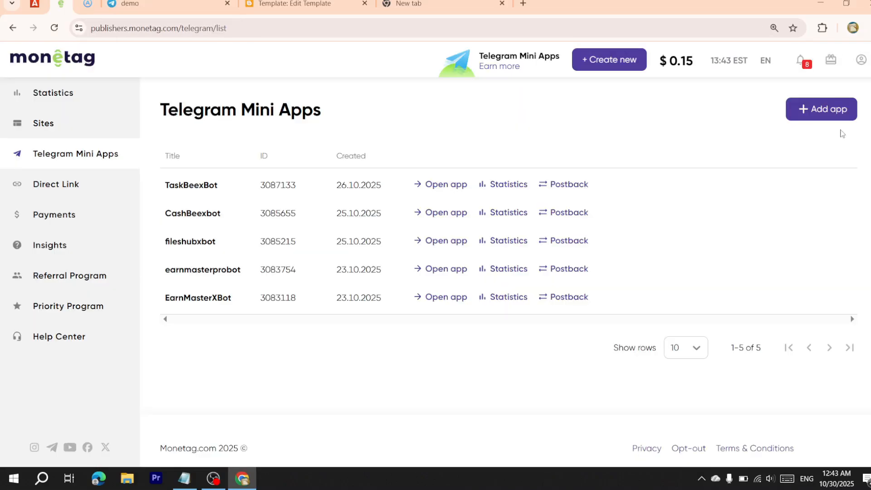
pyautogui.click(823, 110)
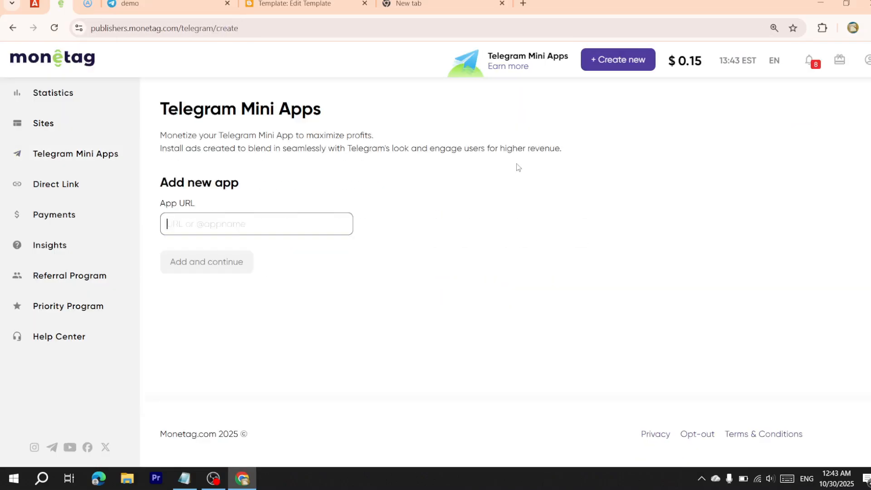
pyautogui.click(14, 28)
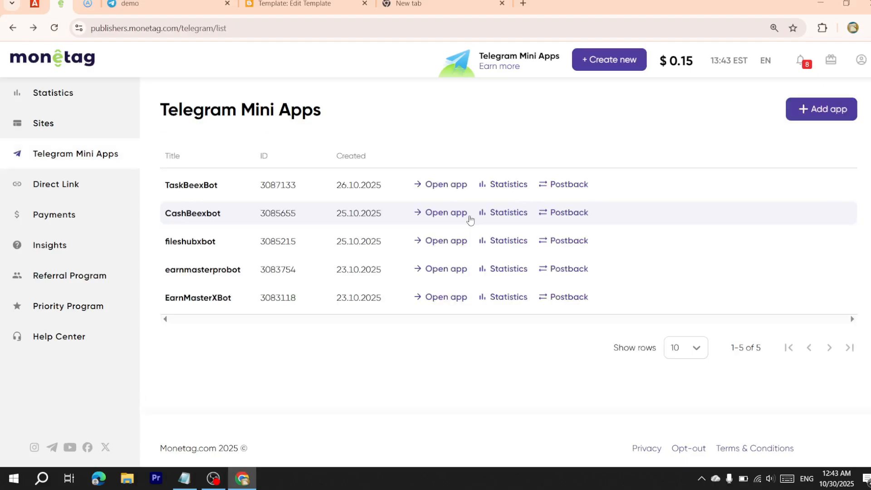
pyautogui.click(304, 195)
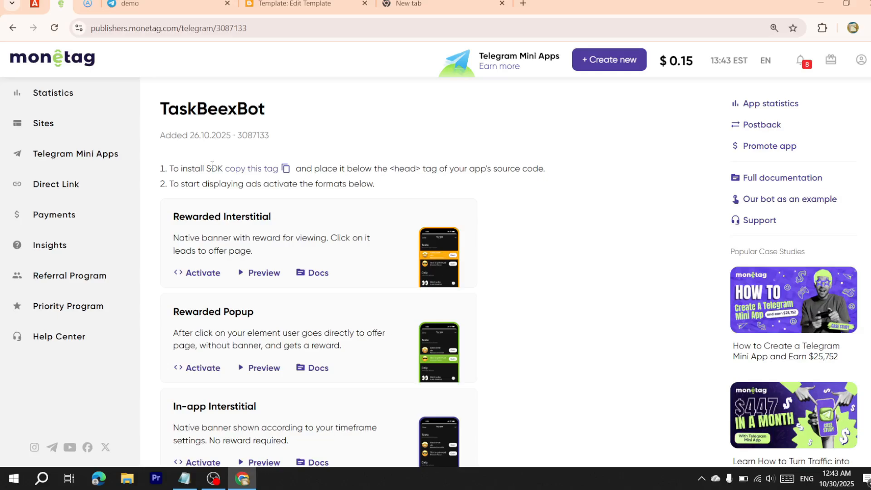
pyautogui.tripleClick(156, 170)
pyautogui.click(286, 168)
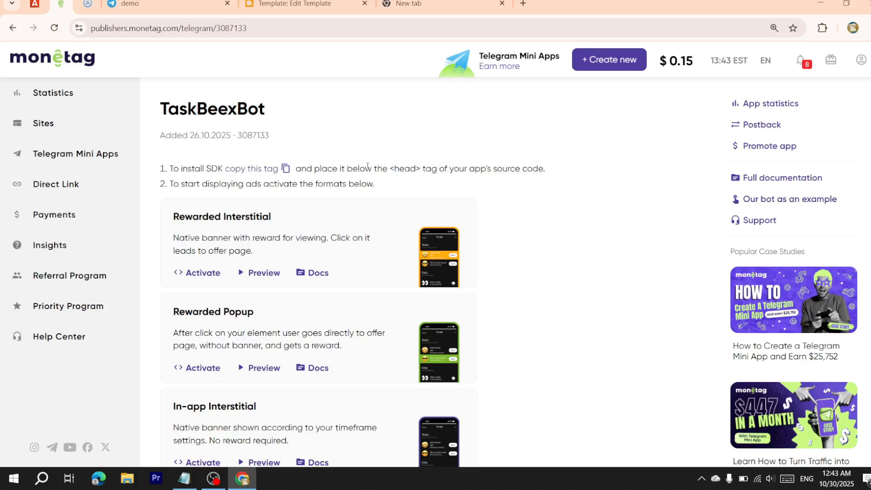
pyautogui.click(285, 170)
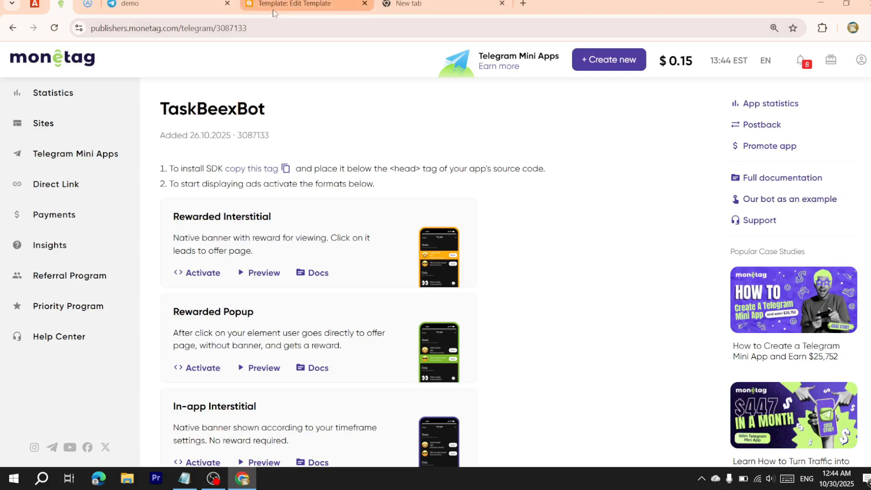
# Replace line 9's ad script tag in the TaskBee template with the Monetag SDK tag for zone 10096099
pyautogui.click(343, 13)
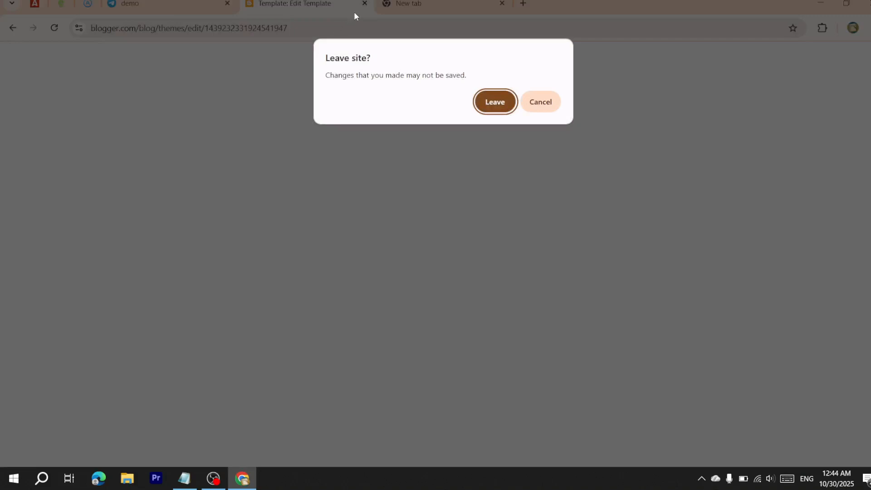
pyautogui.click(533, 107)
pyautogui.scroll(10, 268, 209)
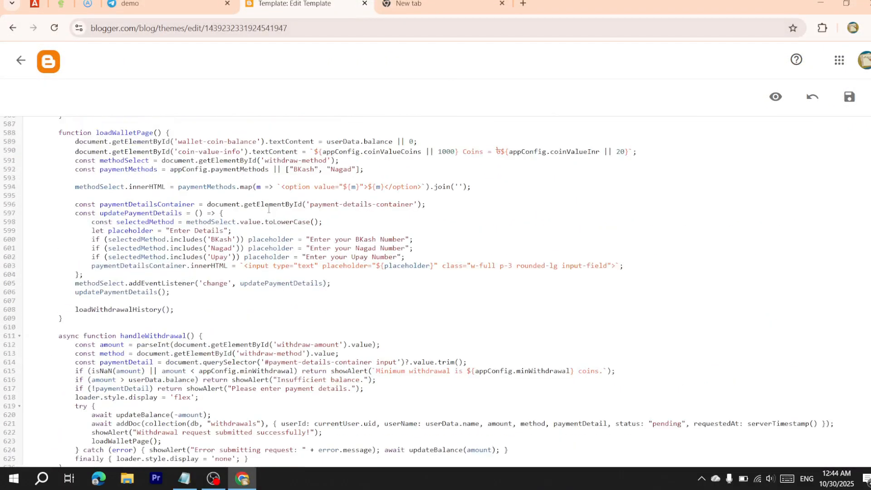
pyautogui.scroll(20, 269, 209)
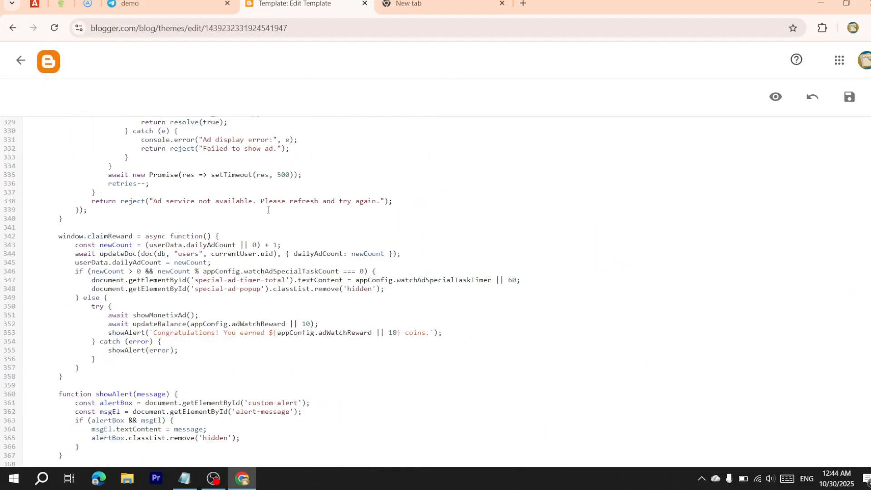
pyautogui.scroll(20, 268, 210)
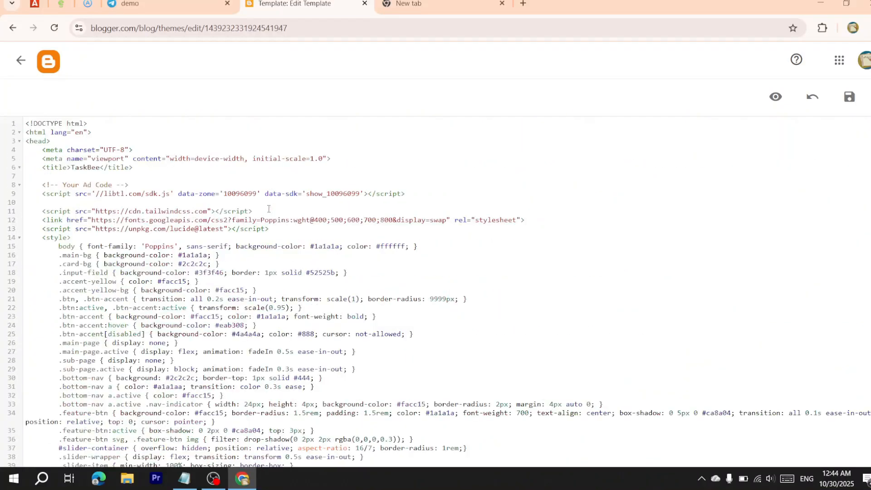
pyautogui.moveTo(34, 194); pyautogui.dragTo(378, 194)
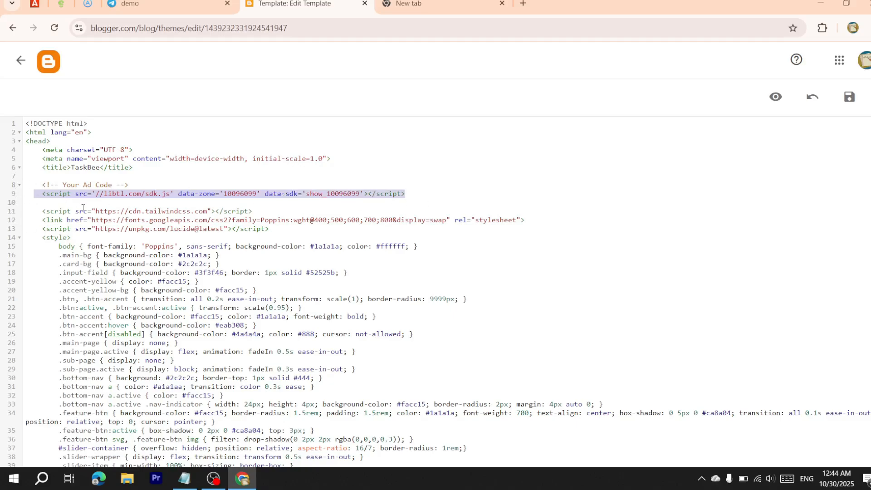
pyautogui.hotkey('ctrl', 'v')
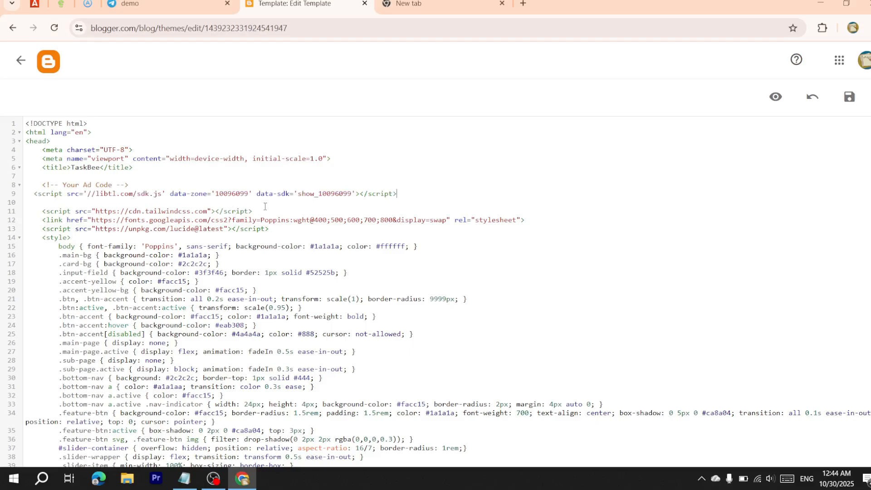
pyautogui.moveTo(248, 195); pyautogui.dragTo(218, 196)
# Put zone 10096099 into the show_ call on line 326 of showMonetixAd, checking line 328
pyautogui.scroll(-3, 263, 260)
pyautogui.scroll(-3, 263, 275)
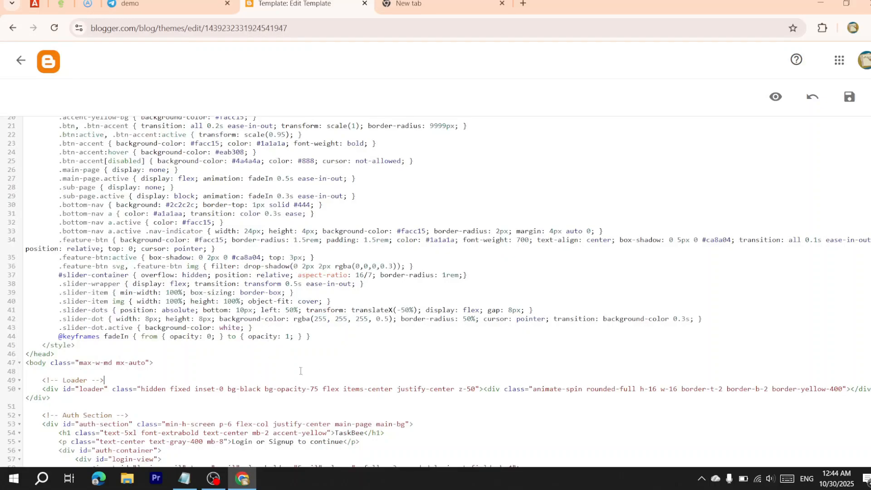
pyautogui.scroll(-9, 301, 370)
pyautogui.scroll(-15, 339, 351)
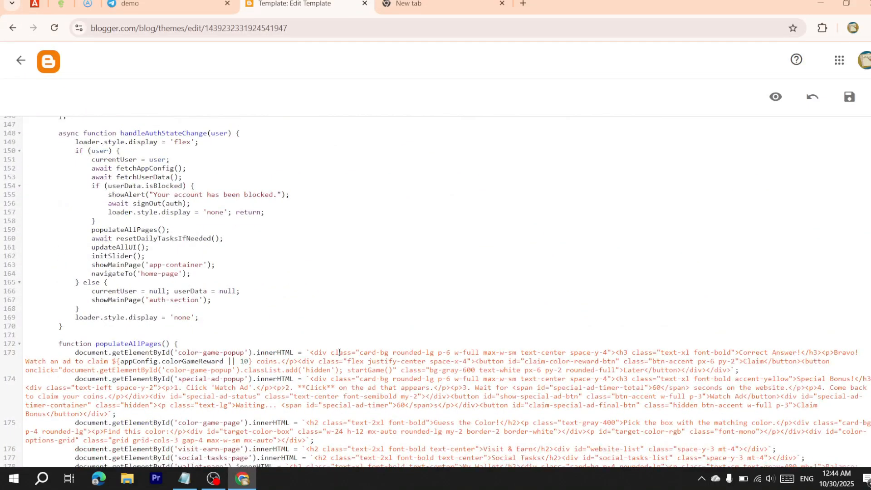
pyautogui.scroll(-20, 339, 352)
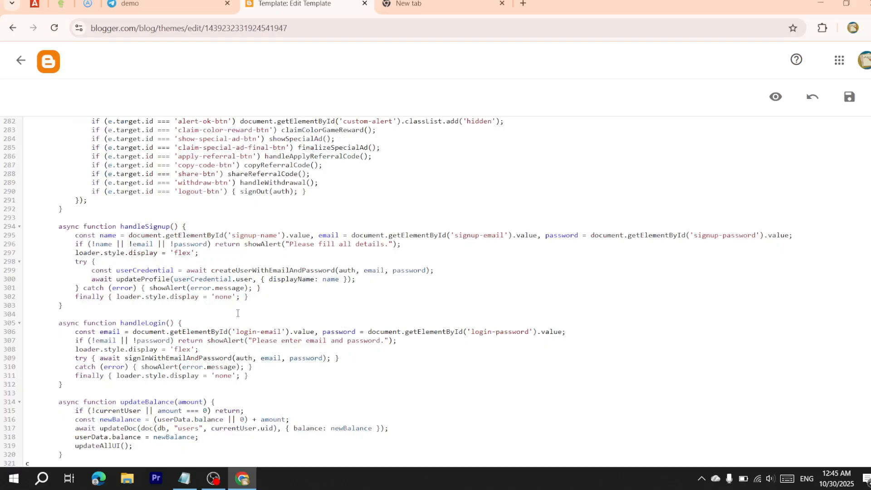
pyautogui.scroll(-3, 240, 300)
pyautogui.scroll(1, 239, 312)
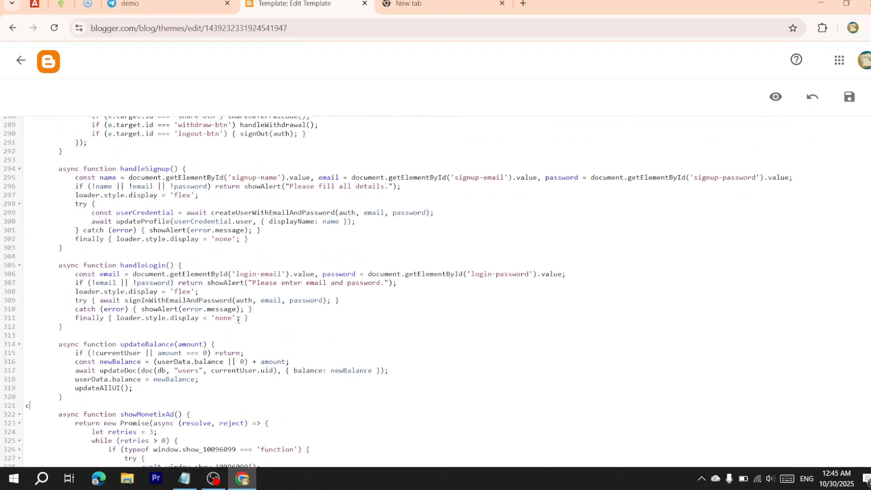
pyautogui.scroll(-4, 238, 321)
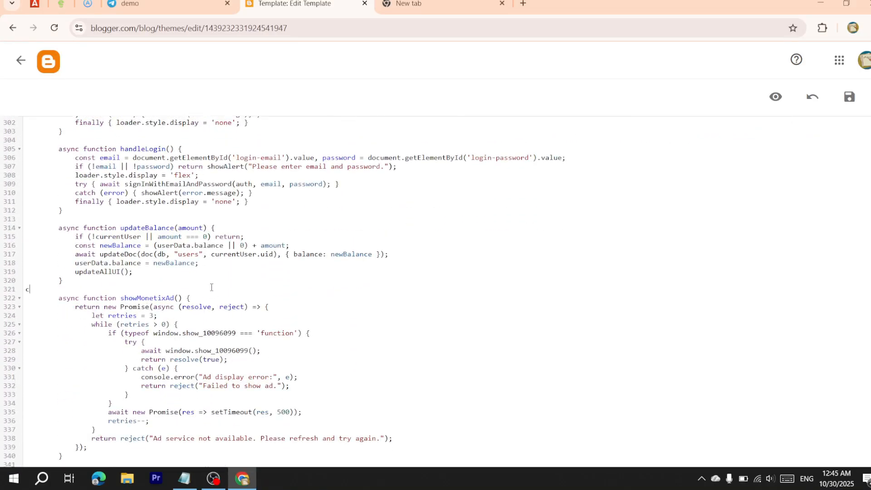
pyautogui.scroll(-10, 212, 287)
pyautogui.scroll(-2, 211, 288)
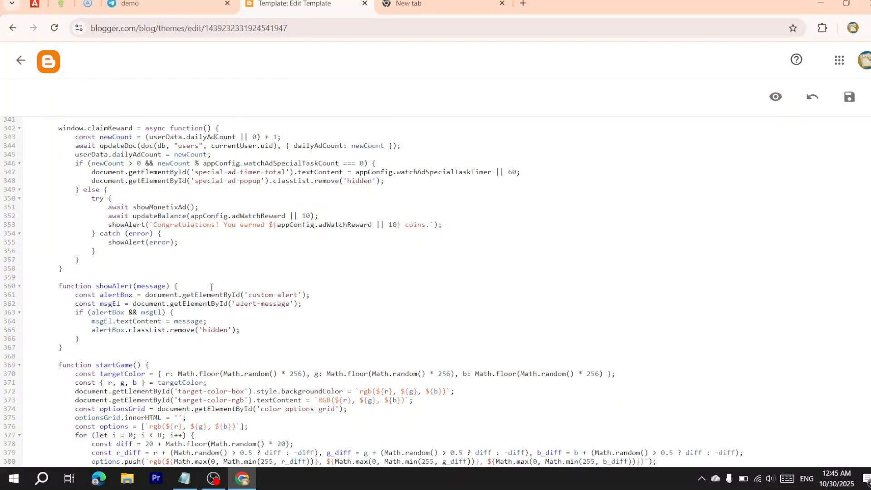
pyautogui.scroll(6, 212, 287)
pyautogui.scroll(10, 211, 287)
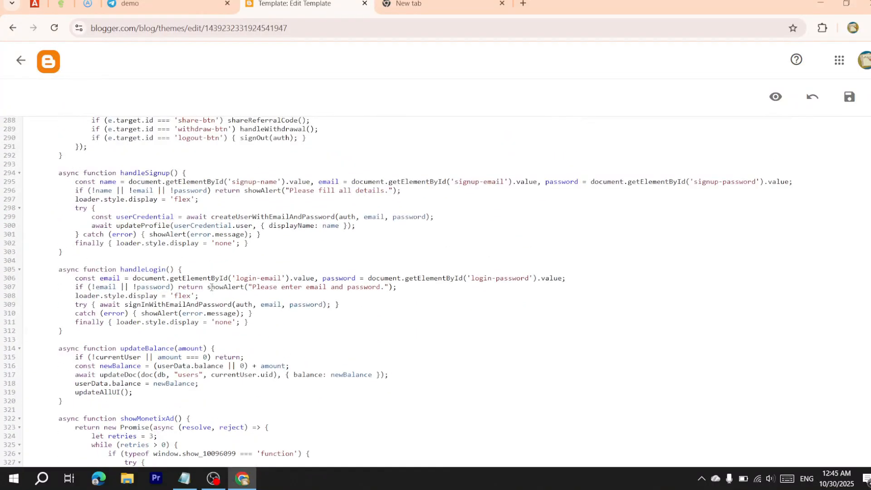
pyautogui.scroll(-7, 193, 296)
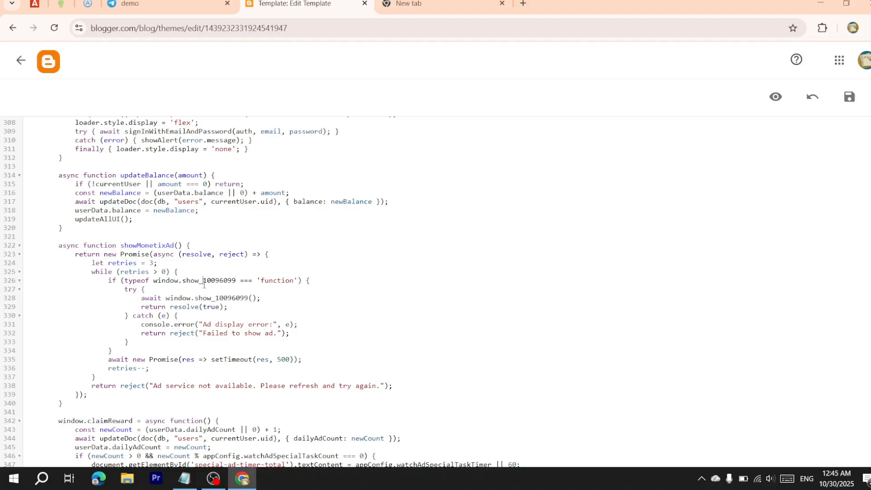
pyautogui.moveTo(204, 284)
pyautogui.mouseDown()
pyautogui.moveTo(238, 284)
pyautogui.moveTo(203, 285)
pyautogui.mouseUp()
pyautogui.press('Right')
pyautogui.moveTo(216, 301); pyautogui.dragTo(248, 300)
pyautogui.click(256, 299)
# Save the edited TaskBee template
pyautogui.scroll(-15, 340, 293)
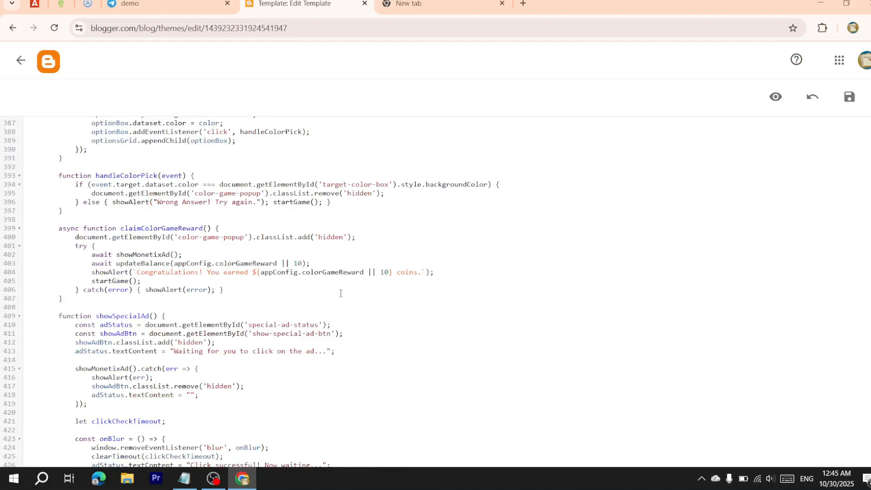
pyautogui.scroll(-9, 341, 293)
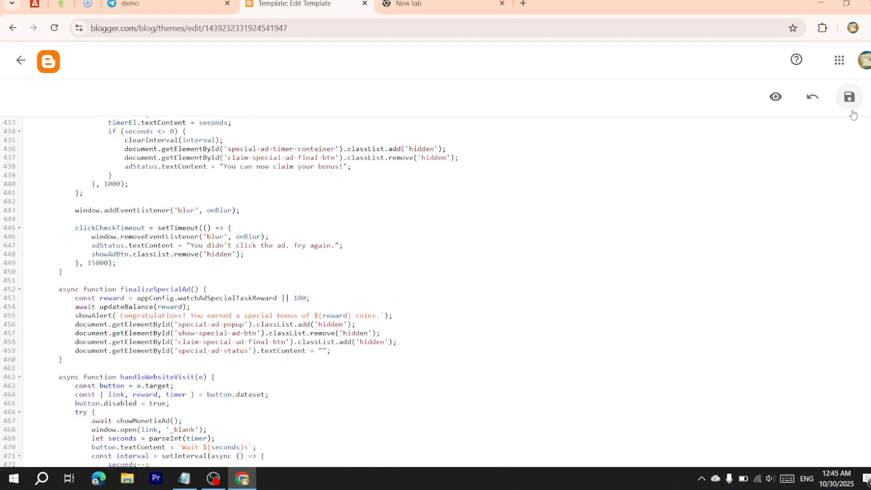
pyautogui.click(851, 111)
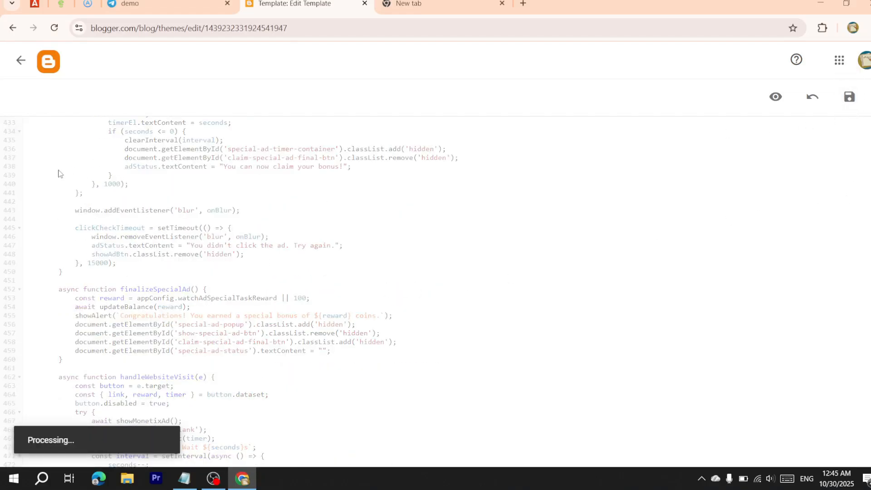
pyautogui.scroll(20, 59, 172)
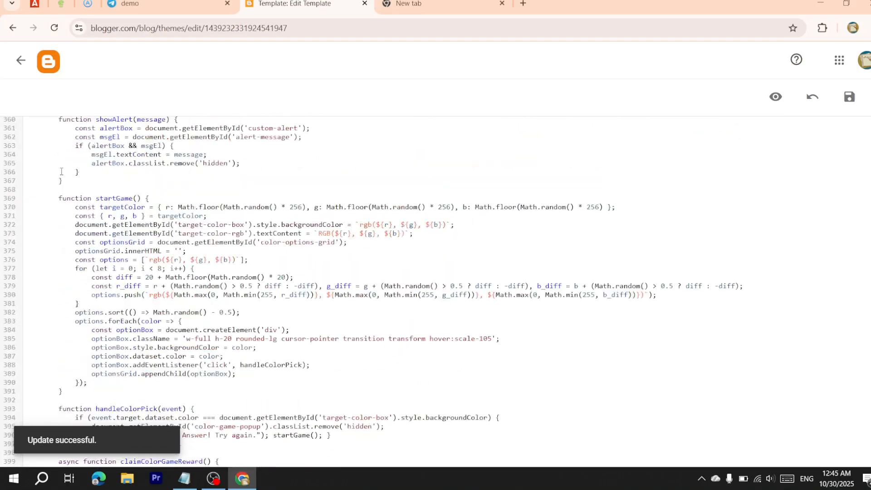
pyautogui.scroll(17, 61, 171)
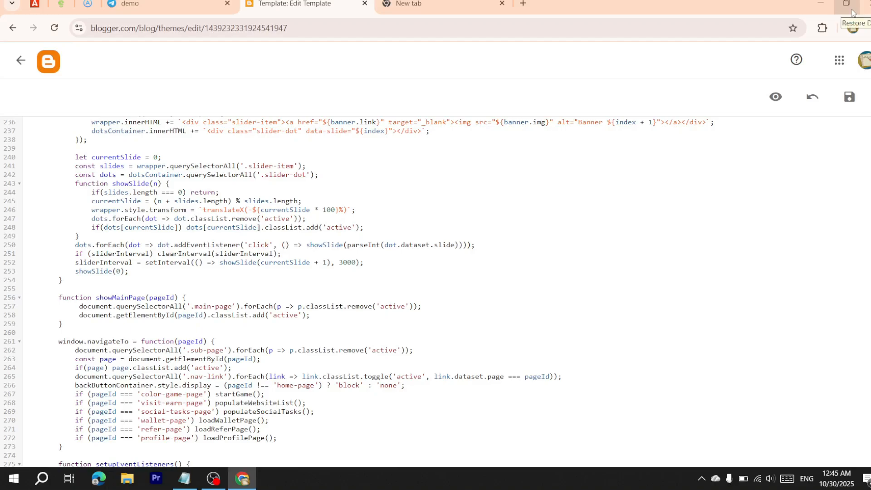
# Search the web for firebase and open the Firebase console
pyautogui.hotkey('ctrl', 'Home')
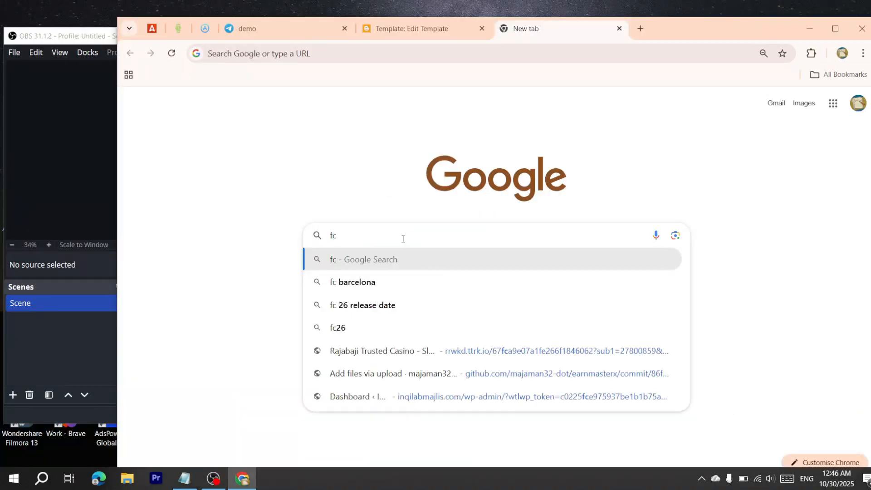
pyautogui.press('BackSpace')
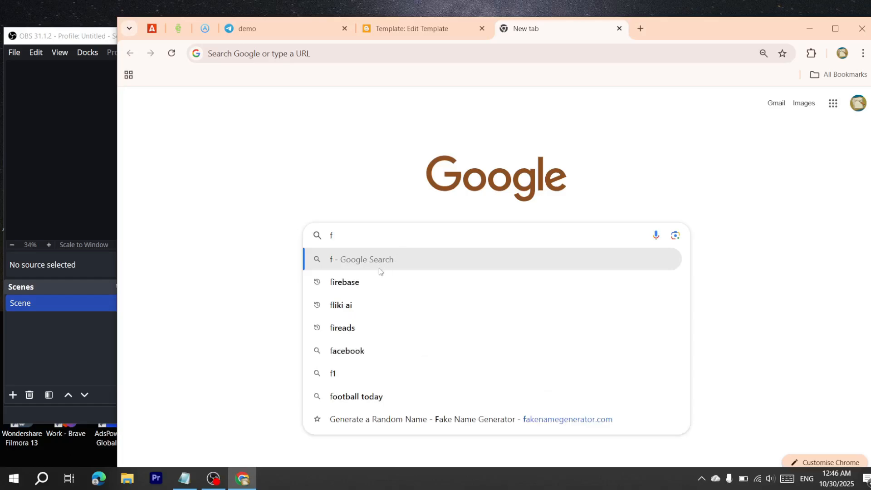
pyautogui.click(369, 282)
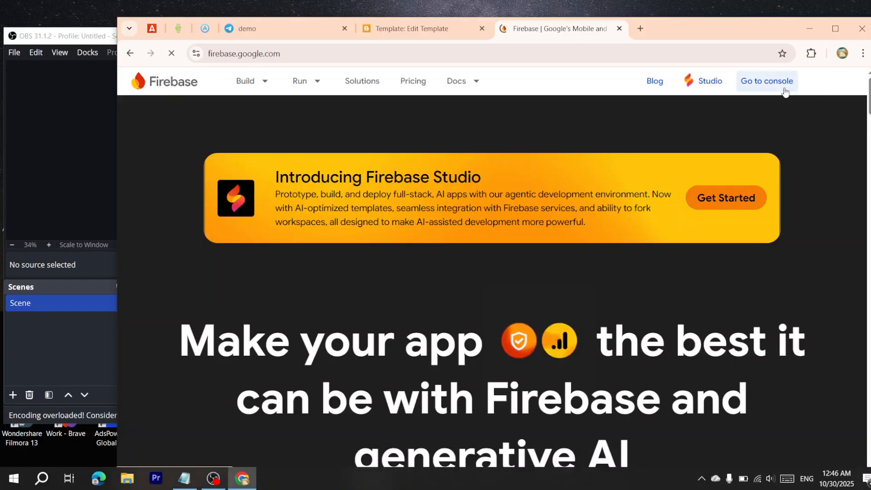
pyautogui.click(784, 91)
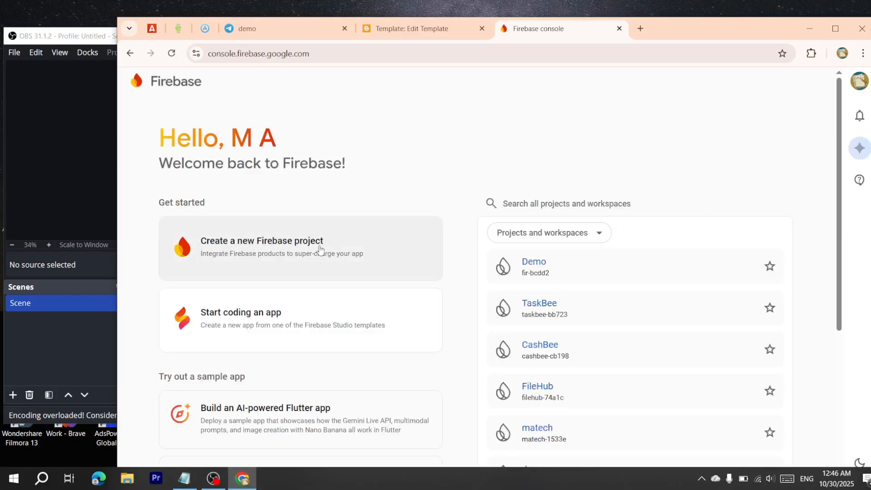
# Start a project named 'yuyuuh' with Gemini and Analytics off, then abandon that setup
pyautogui.click(307, 255)
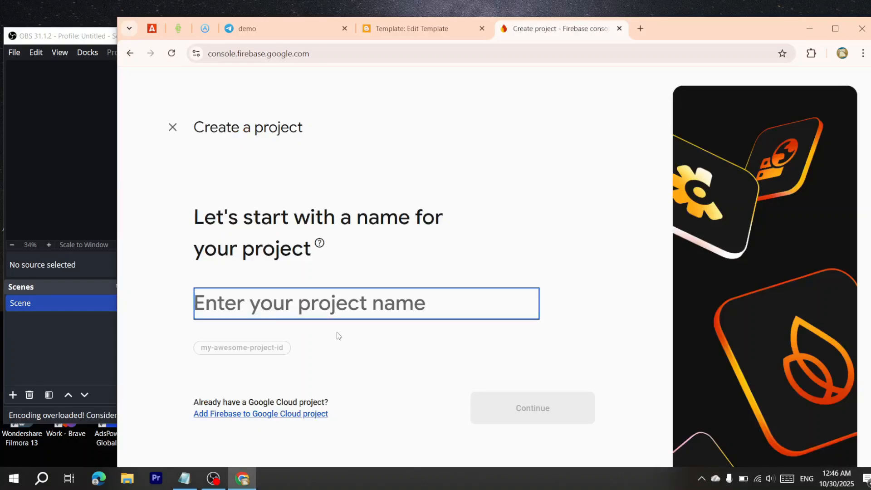
pyautogui.write('yuyuuh')
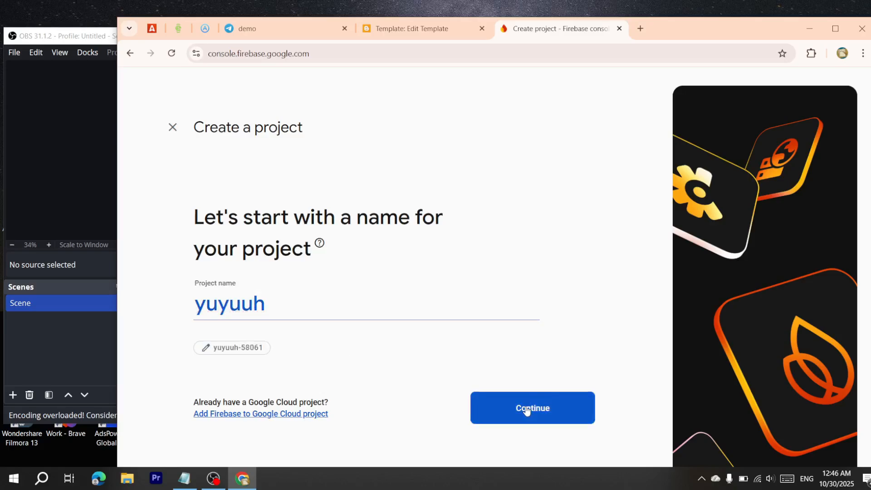
pyautogui.click(524, 408)
pyautogui.scroll(-3, 435, 410)
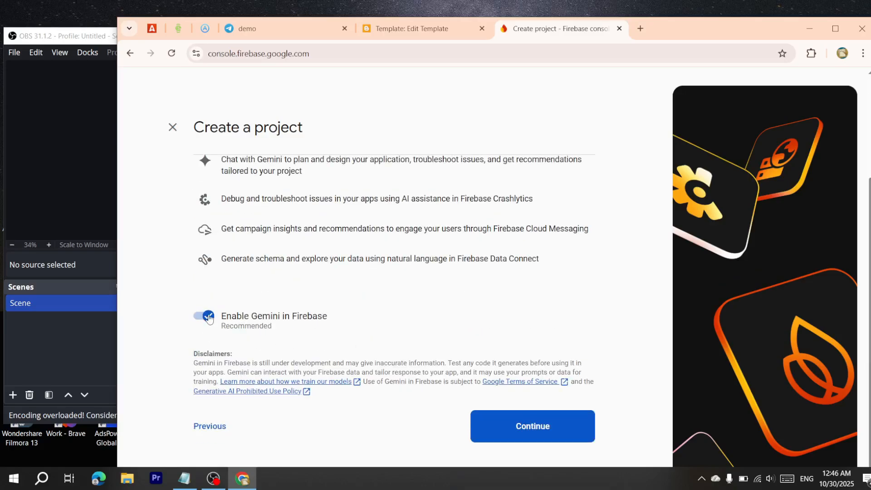
pyautogui.scroll(1, 206, 327)
pyautogui.click(200, 374)
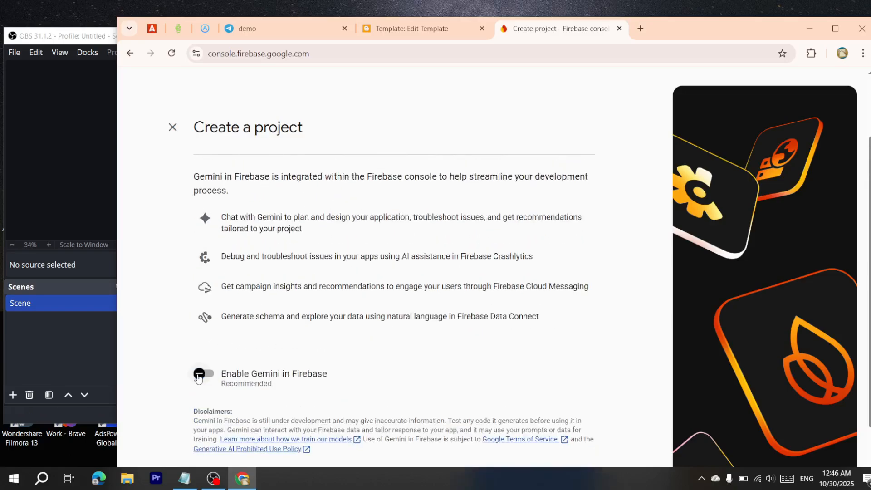
pyautogui.scroll(-1, 245, 384)
pyautogui.click(547, 440)
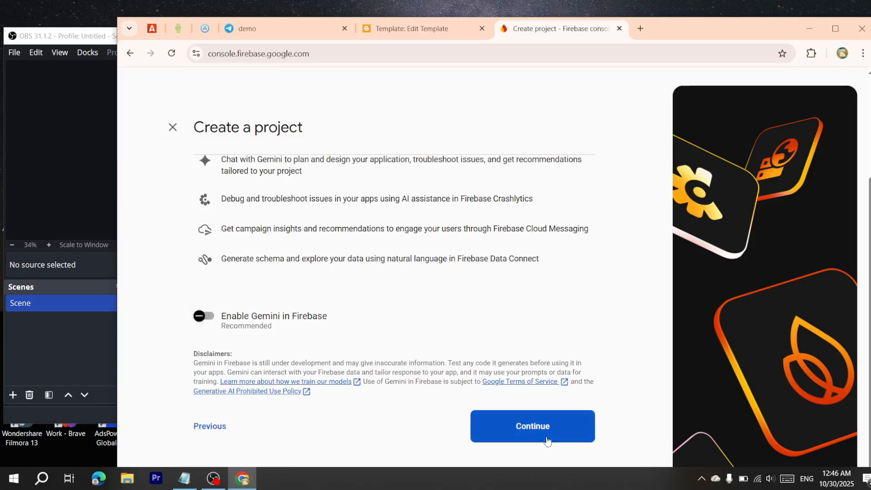
pyautogui.scroll(-2, 297, 383)
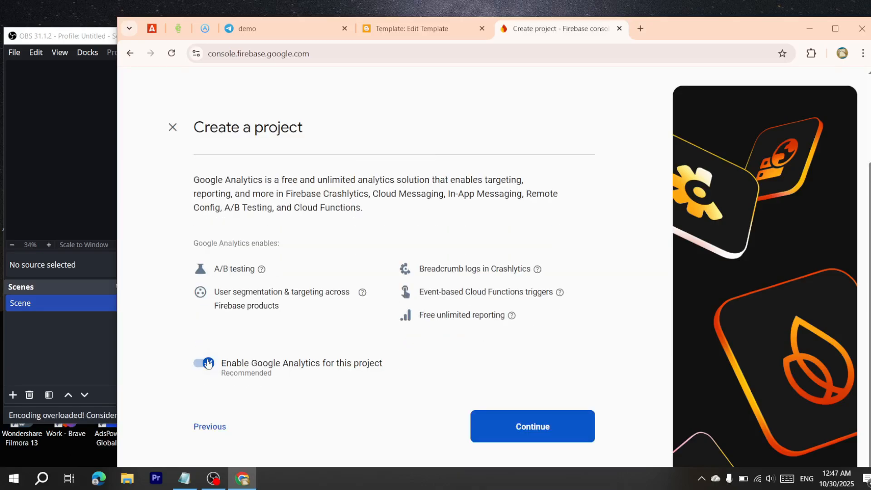
pyautogui.click(209, 362)
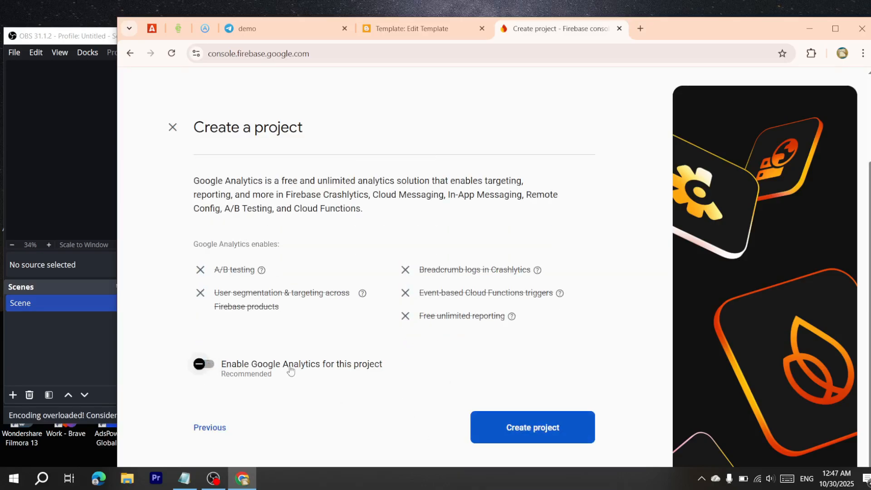
pyautogui.scroll(2, 290, 371)
pyautogui.click(172, 127)
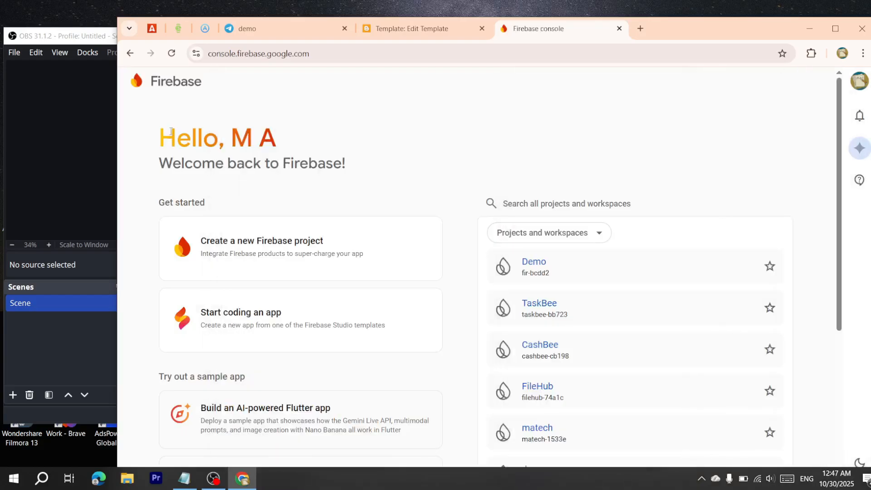
# Create the 'jihuiiu' project with Gemini and Google Analytics disabled, then open it
pyautogui.click(340, 252)
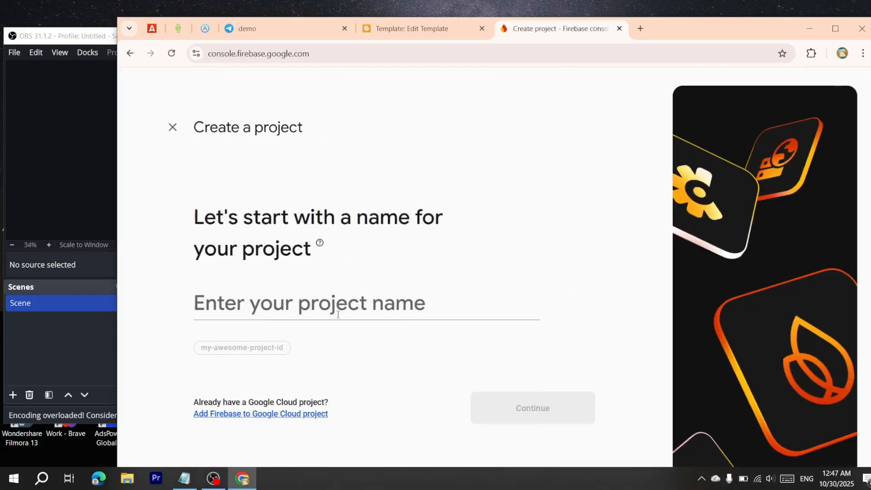
pyautogui.click(336, 310)
pyautogui.write('jihuiiu')
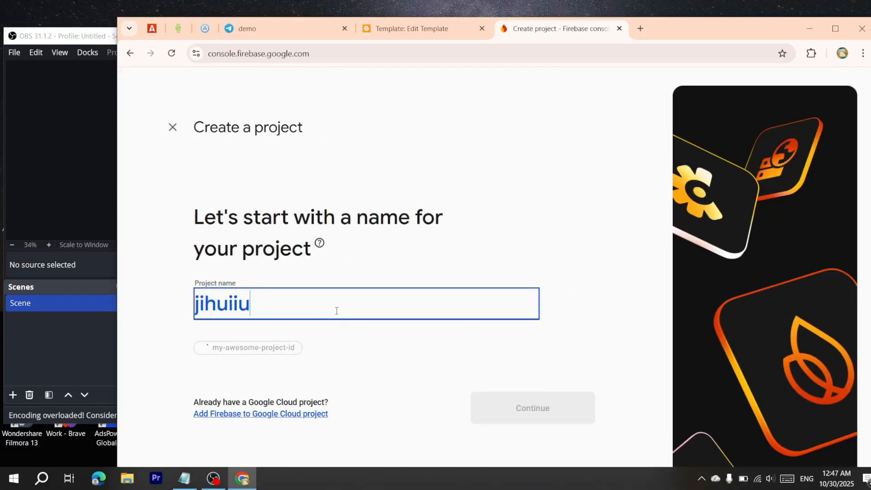
pyautogui.click(490, 411)
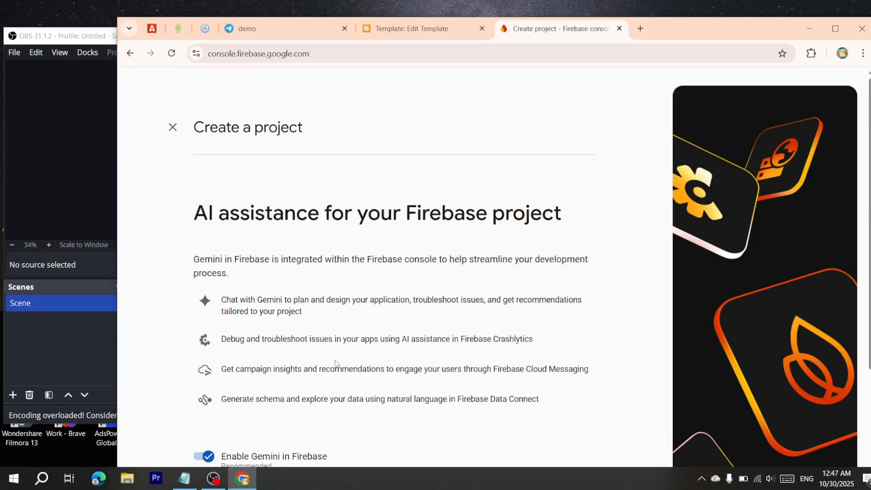
pyautogui.scroll(-3, 229, 333)
pyautogui.click(205, 316)
pyautogui.click(478, 414)
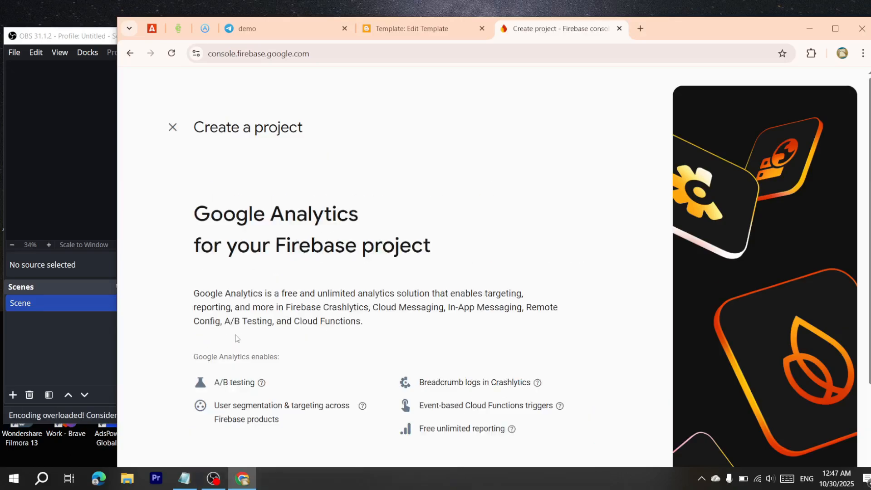
pyautogui.click(249, 362)
pyautogui.click(559, 432)
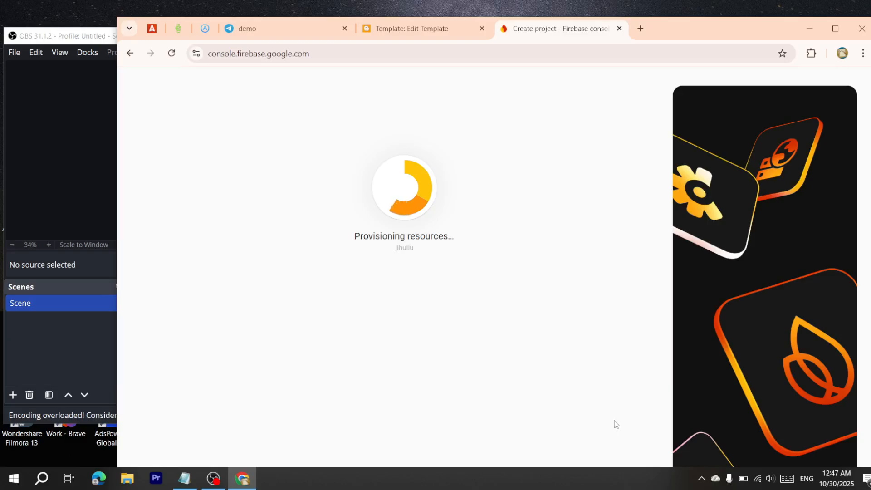
pyautogui.click(835, 28)
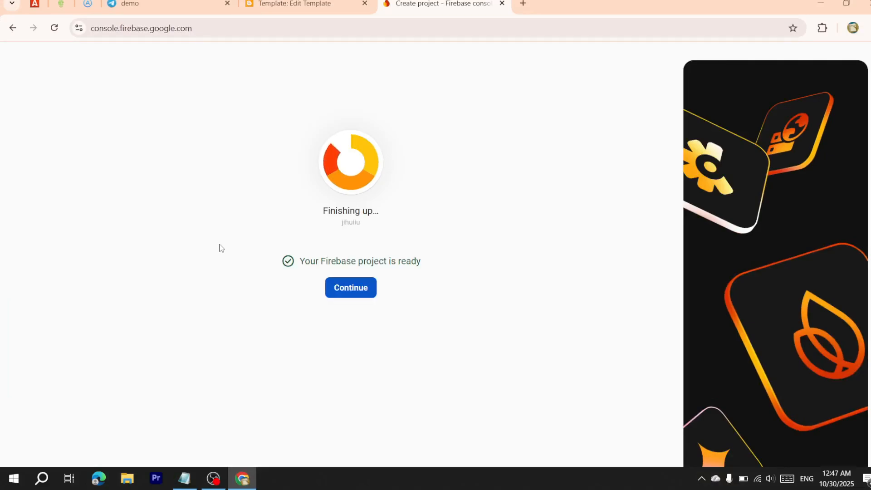
pyautogui.click(339, 289)
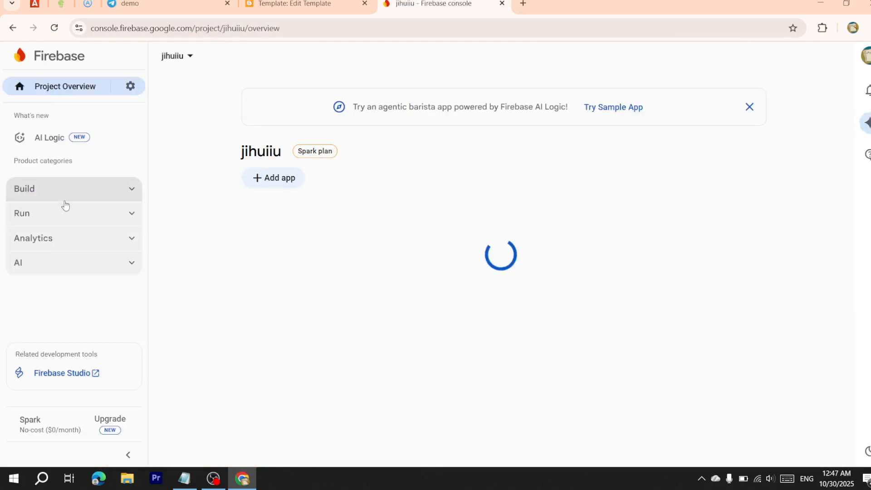
# Under Build > Authentication, enable and save the Email/Password sign-in provider
pyautogui.click(97, 187)
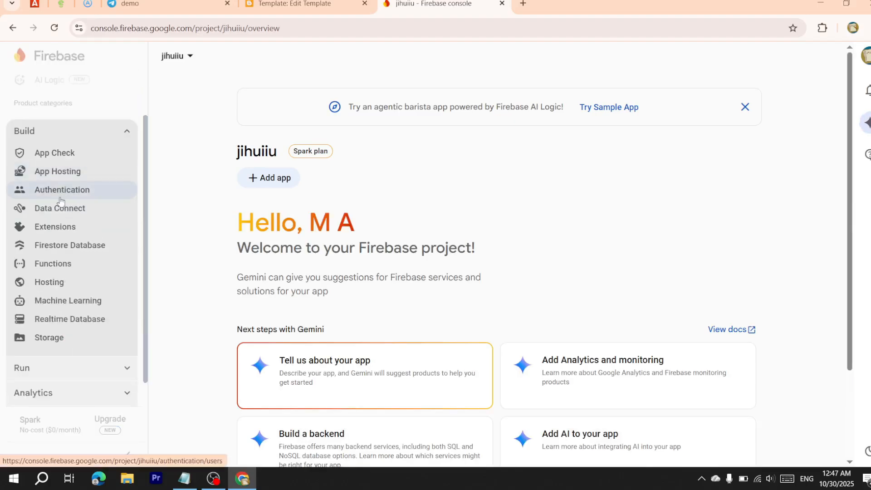
pyautogui.click(61, 200)
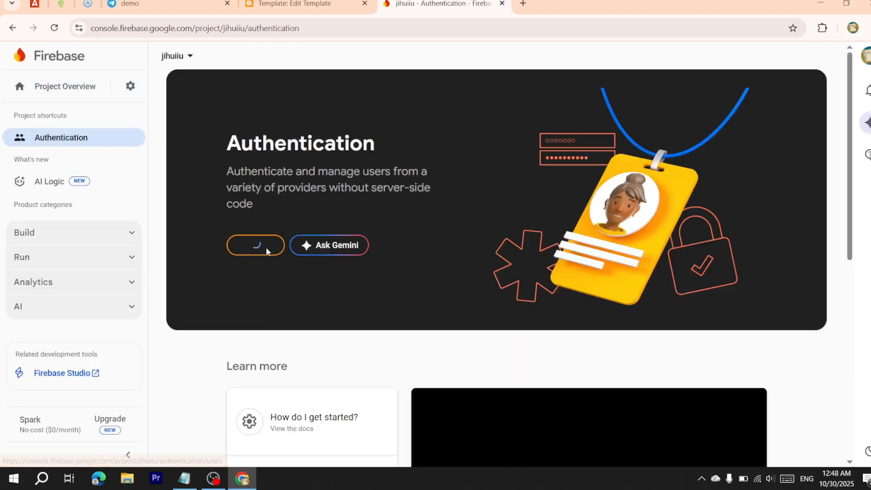
pyautogui.click(94, 240)
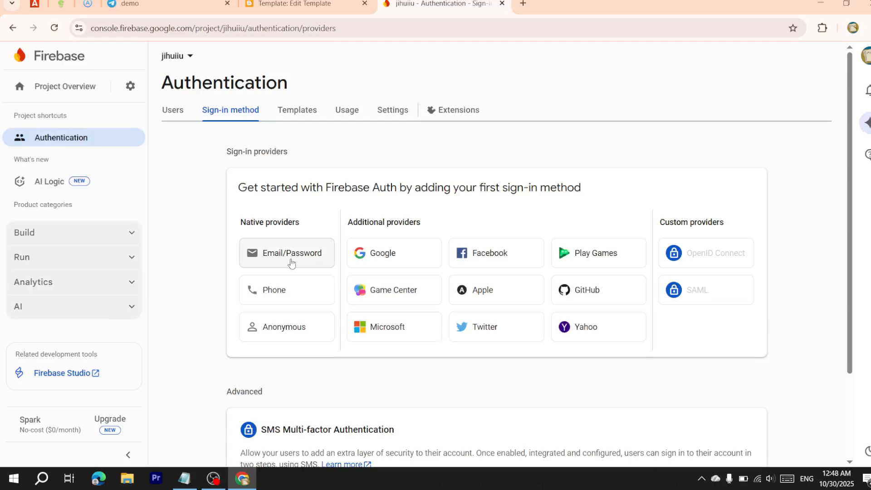
pyautogui.click(299, 263)
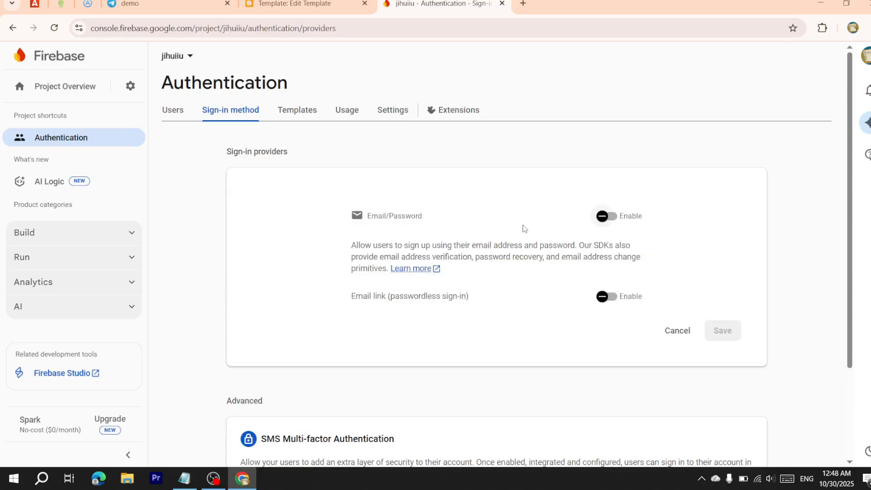
pyautogui.click(610, 218)
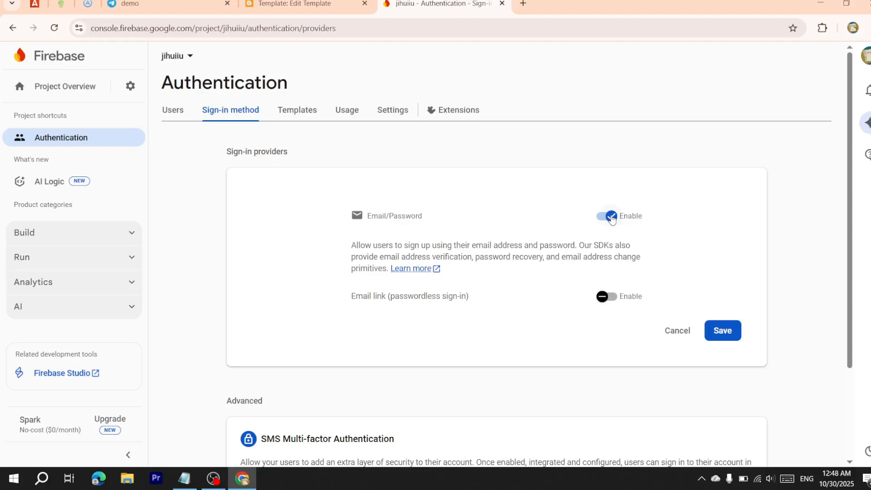
pyautogui.click(722, 330)
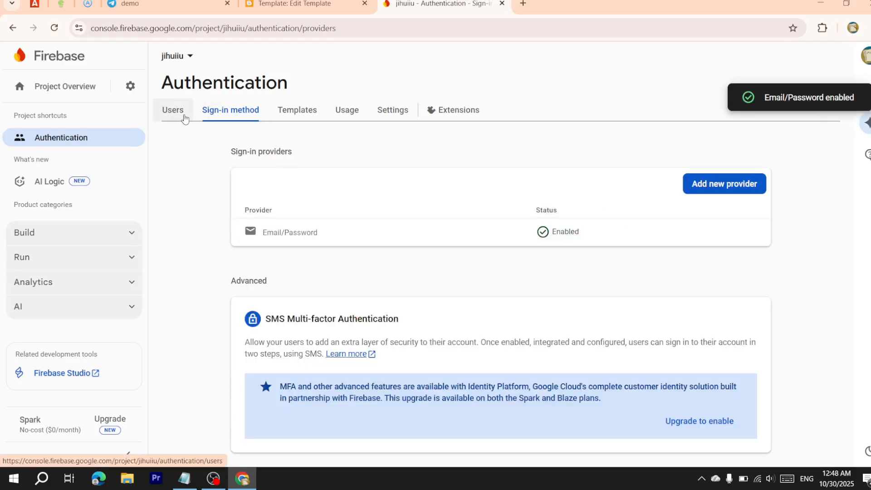
# Add a user on the Users tab with an e-mail address and a password
pyautogui.click(184, 118)
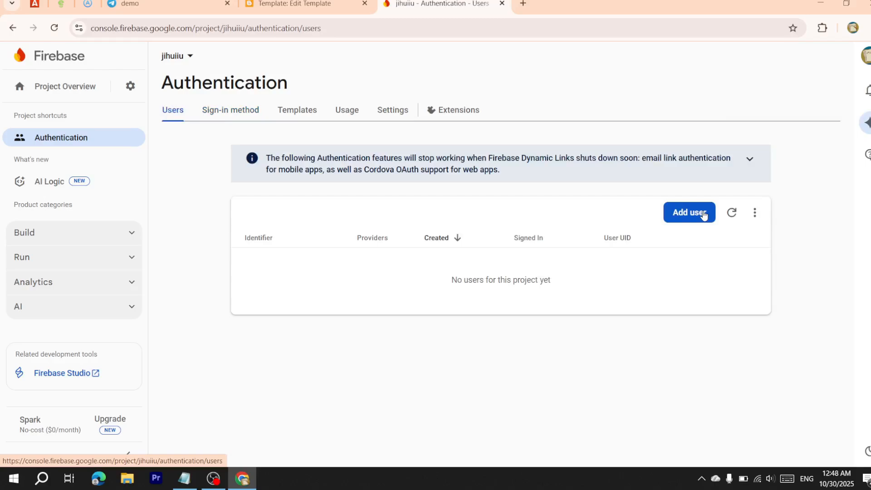
pyautogui.click(703, 215)
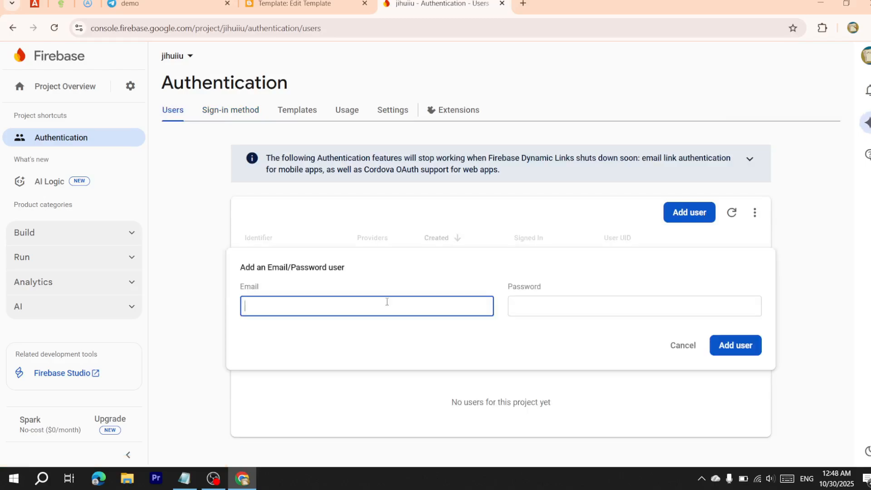
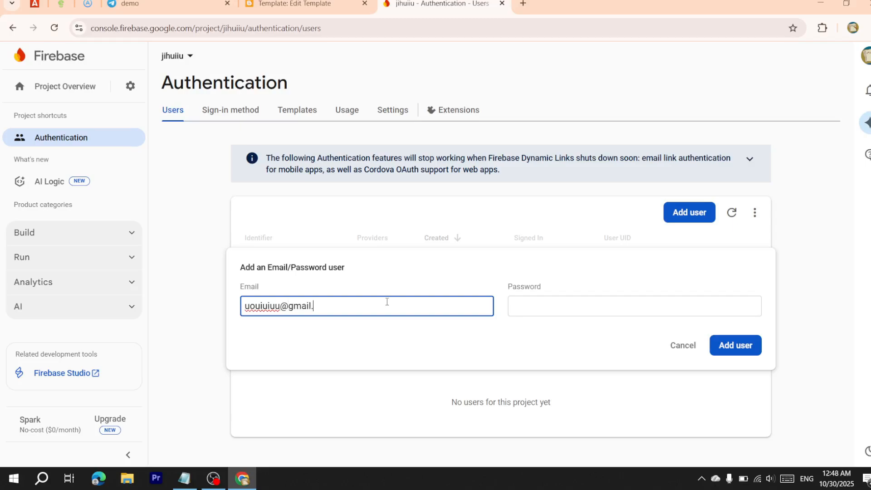
pyautogui.click(532, 308)
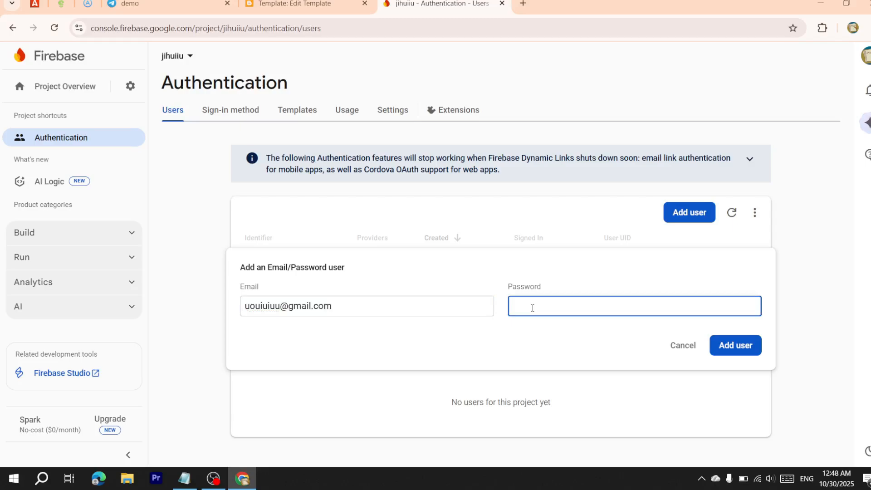
pyautogui.write('000000')
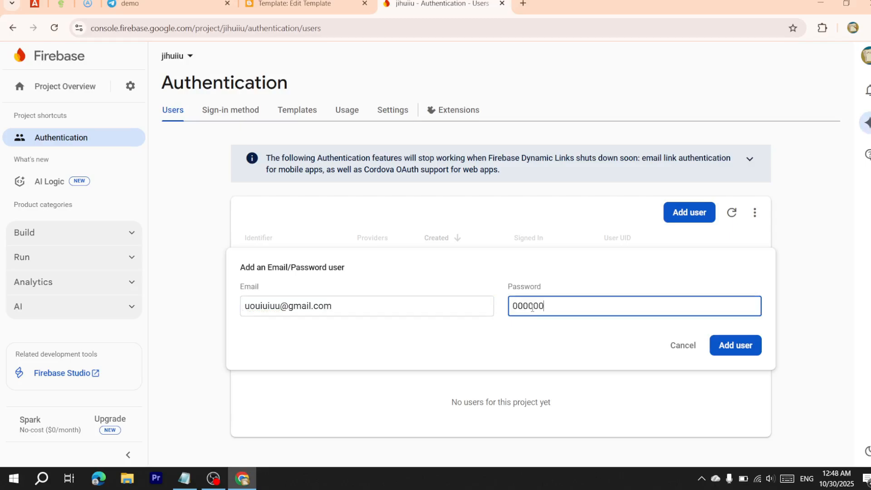
pyautogui.click(751, 351)
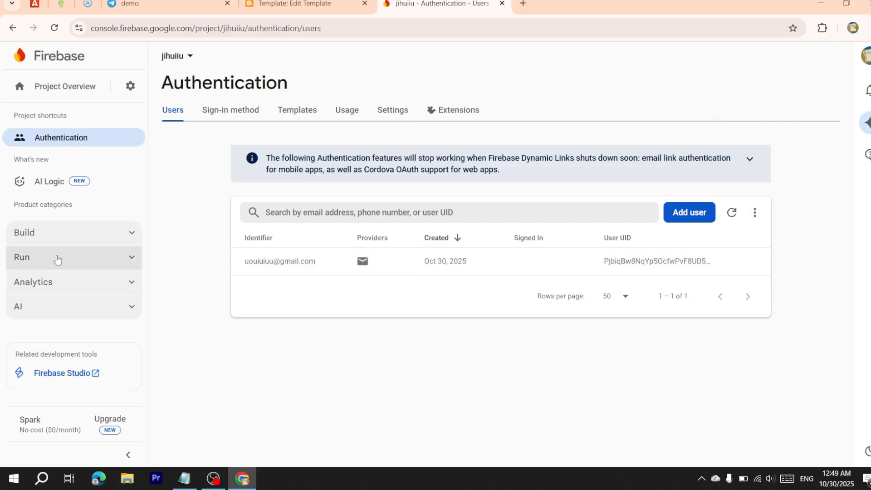
pyautogui.click(58, 233)
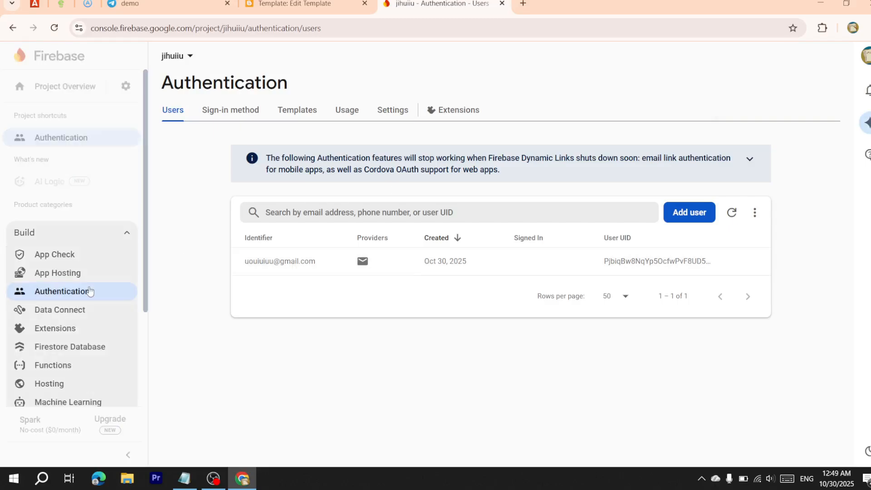
# Create the Firestore database with Standard edition, nam5 location and test-mode rules
pyautogui.click(82, 347)
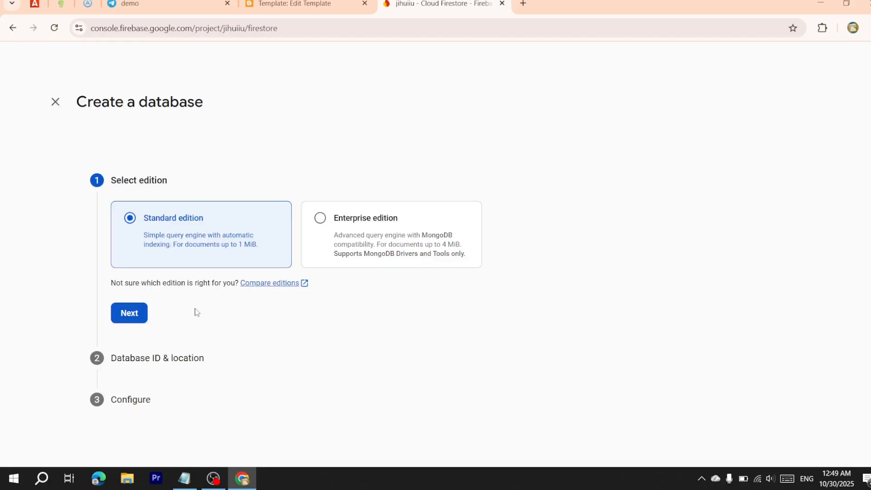
pyautogui.click(130, 313)
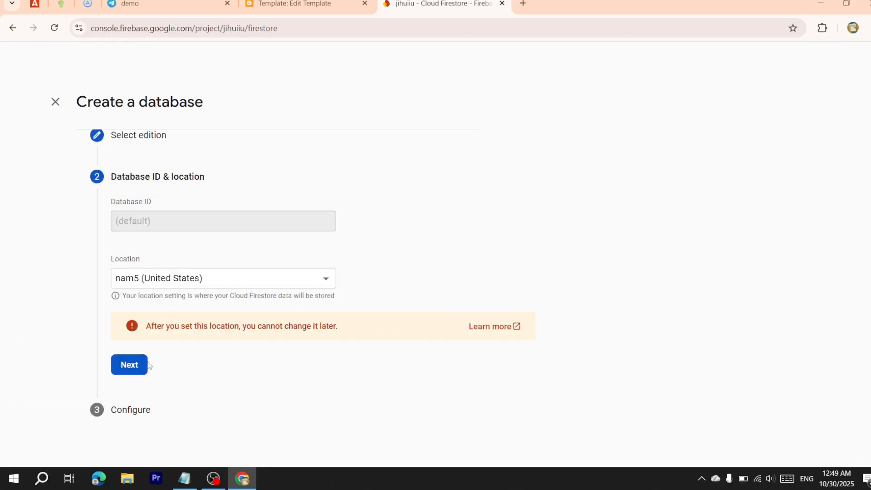
pyautogui.click(129, 363)
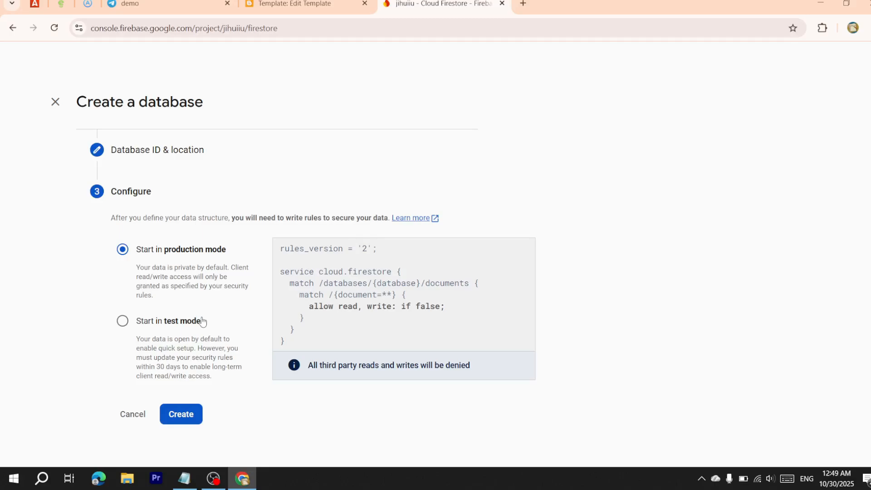
pyautogui.scroll(-1, 196, 265)
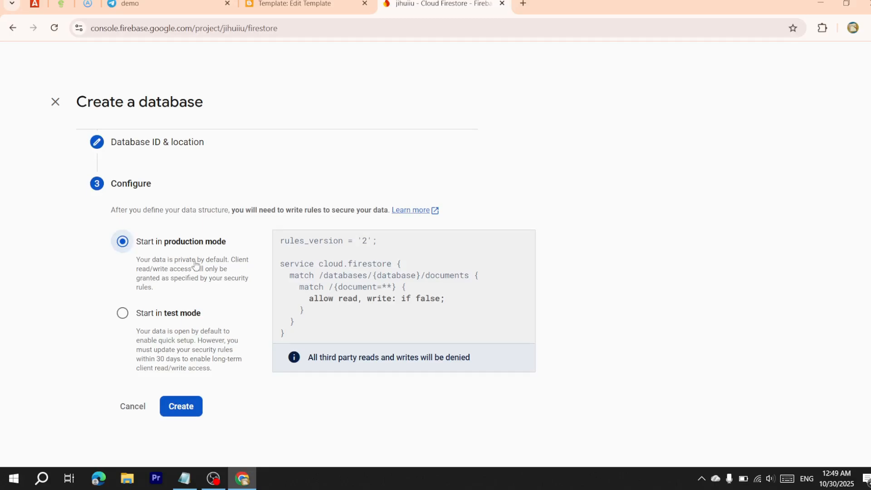
pyautogui.click(123, 313)
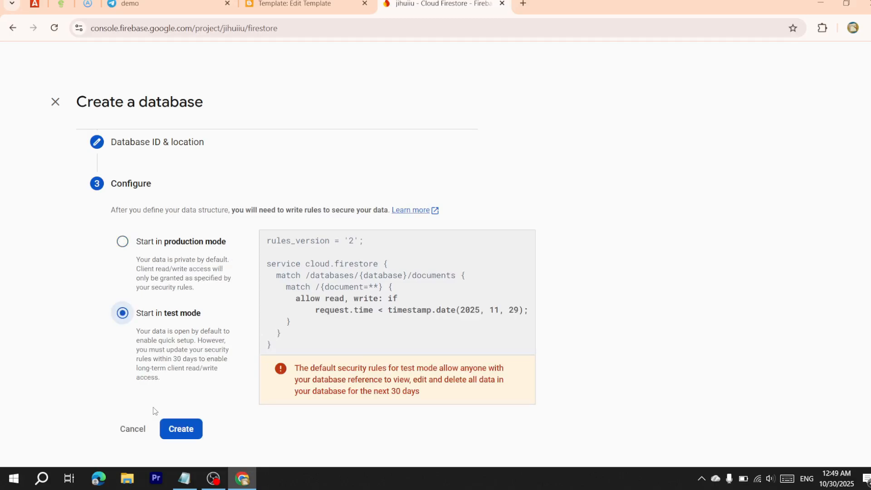
pyautogui.click(180, 429)
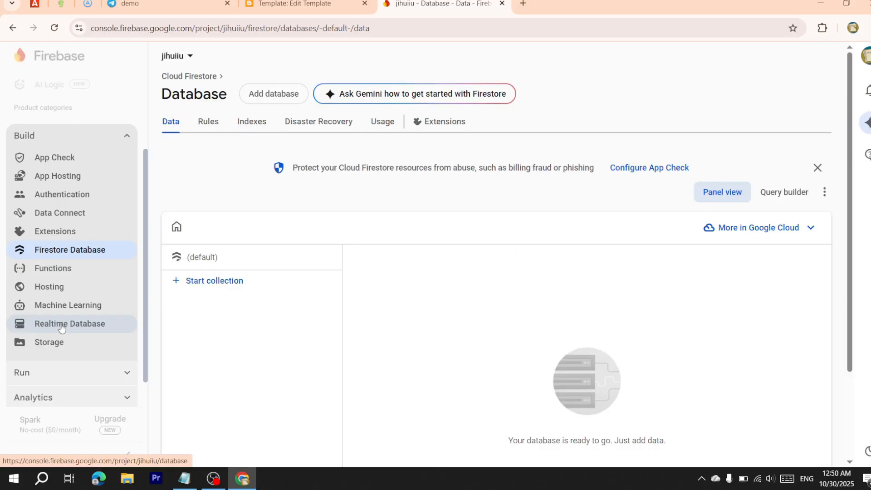
# Open the Realtime Database section and scroll down the page
pyautogui.click(61, 327)
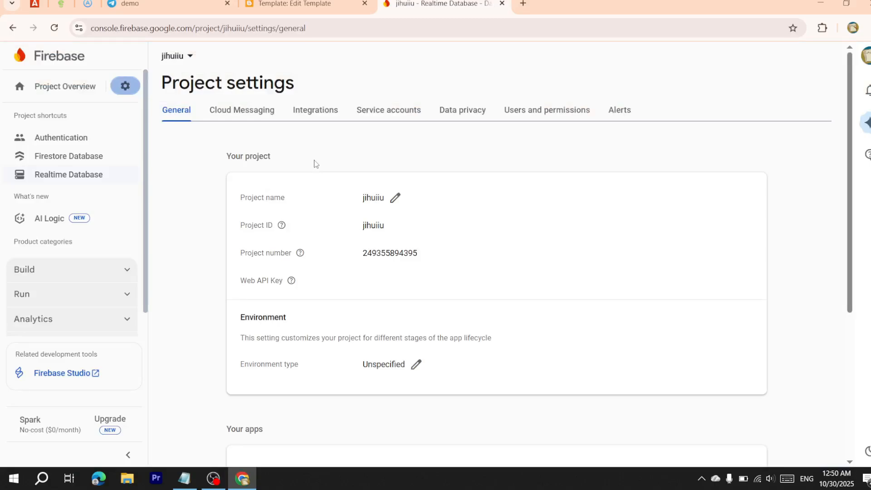
pyautogui.scroll(-5, 492, 312)
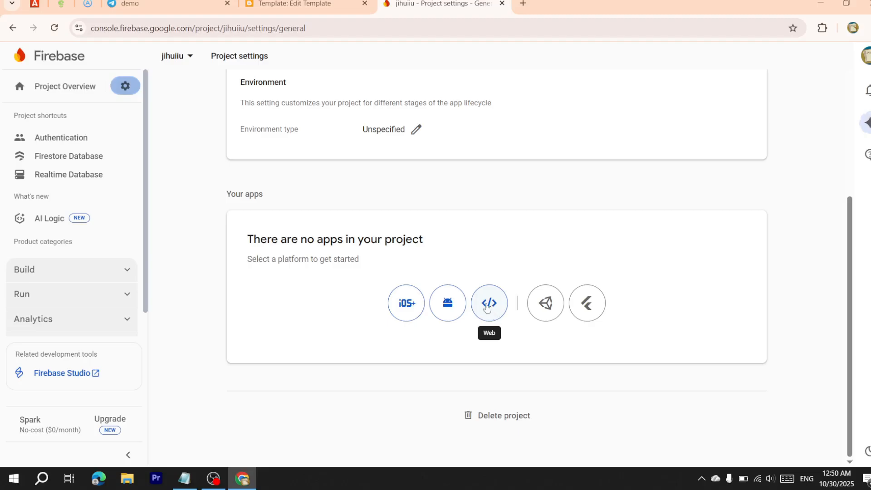
# Register web app 'jjuoiuiu' and copy its Config-style firebaseConfig snippet
pyautogui.click(487, 308)
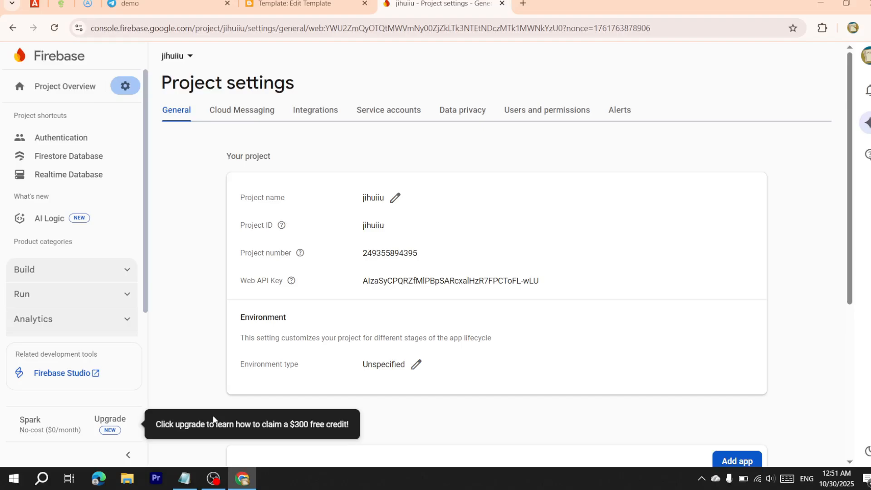
pyautogui.scroll(-8, 539, 316)
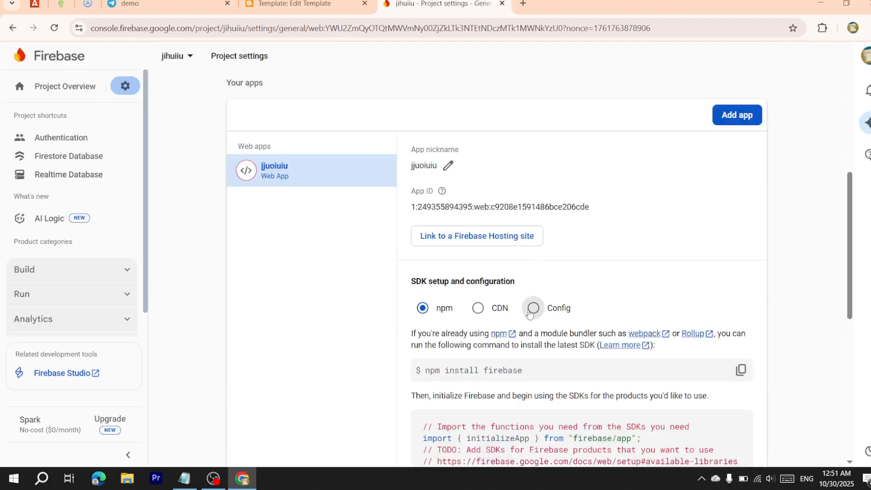
pyautogui.click(531, 308)
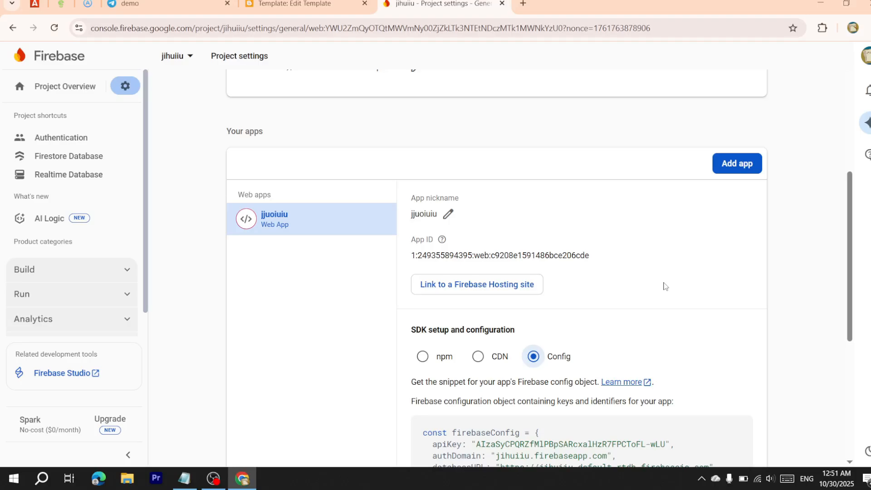
pyautogui.scroll(-3, 664, 286)
pyautogui.click(741, 403)
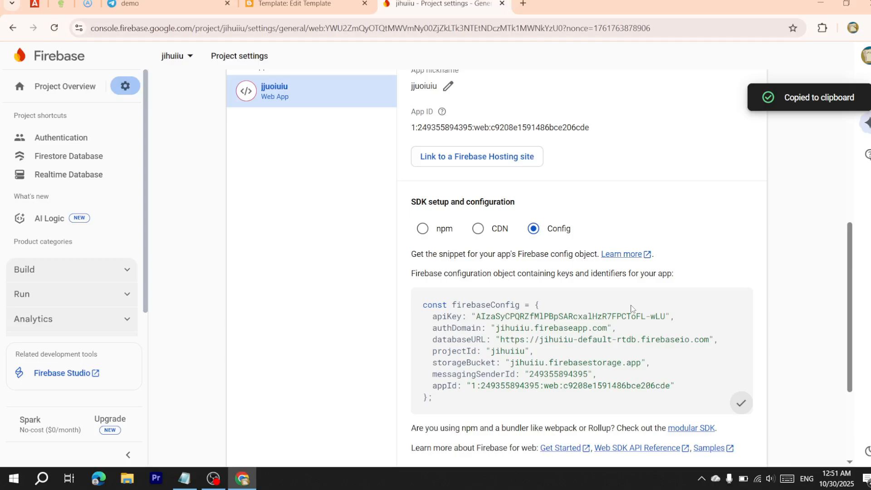
pyautogui.click(294, 4)
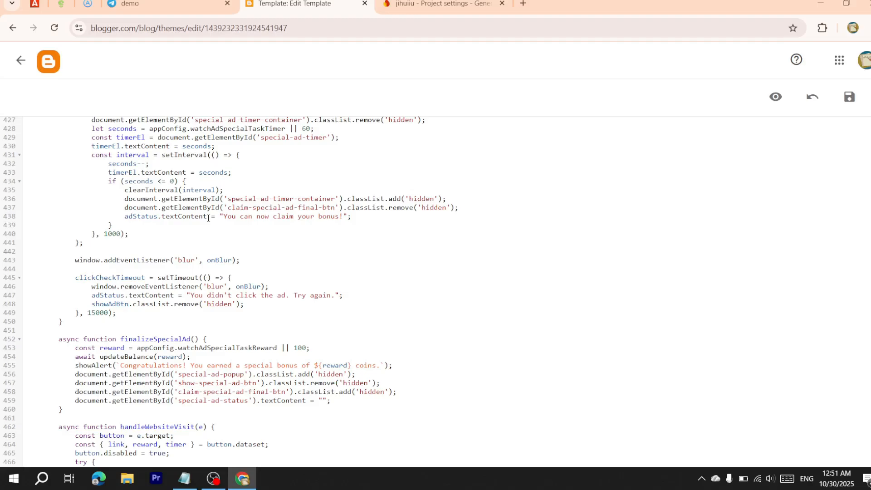
# Paste the jihuiiu config over lines 115–123's firebaseConfig, save, and return to Theme
pyautogui.scroll(-10, 208, 218)
pyautogui.scroll(-5, 209, 218)
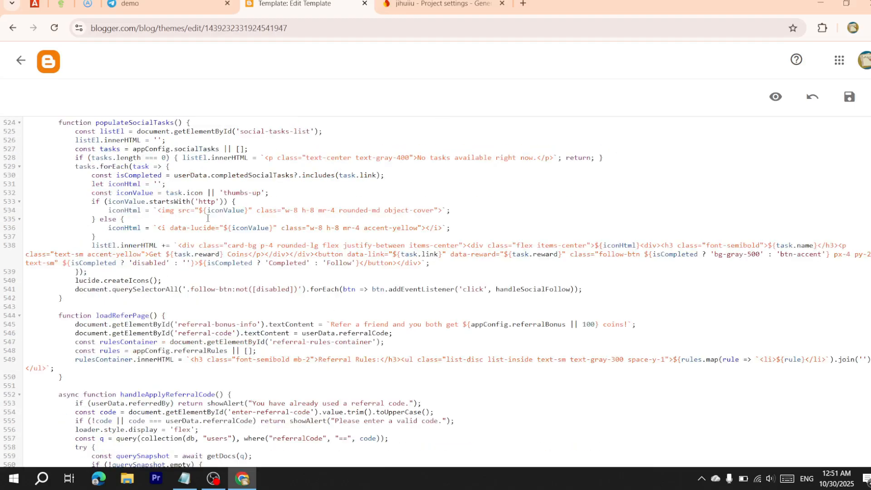
pyautogui.scroll(-5, 208, 218)
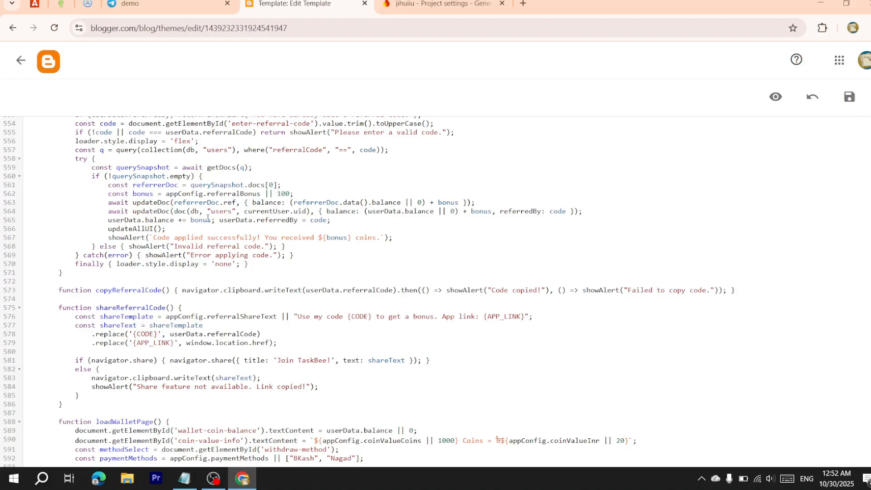
pyautogui.scroll(-7, 208, 218)
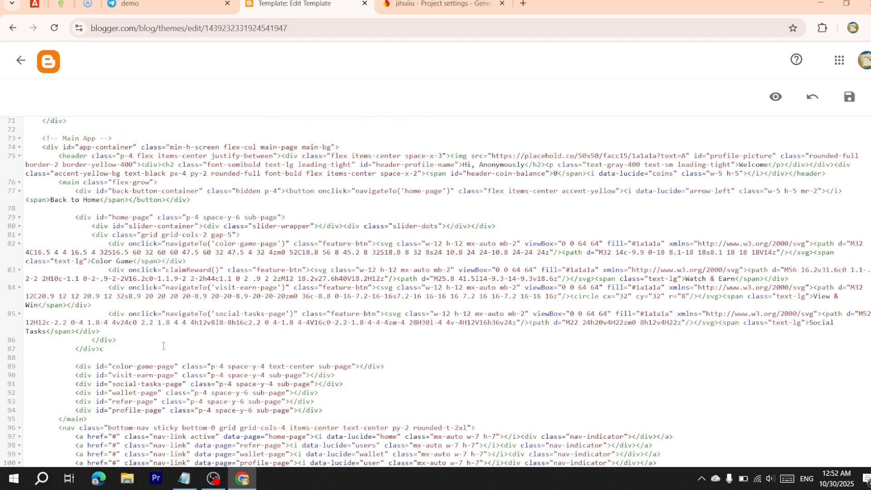
pyautogui.scroll(-4, 163, 346)
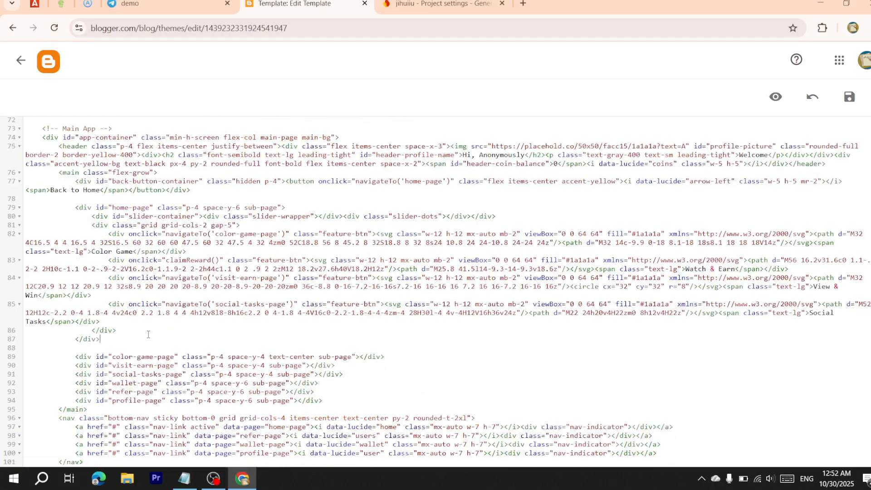
pyautogui.scroll(-4, 184, 325)
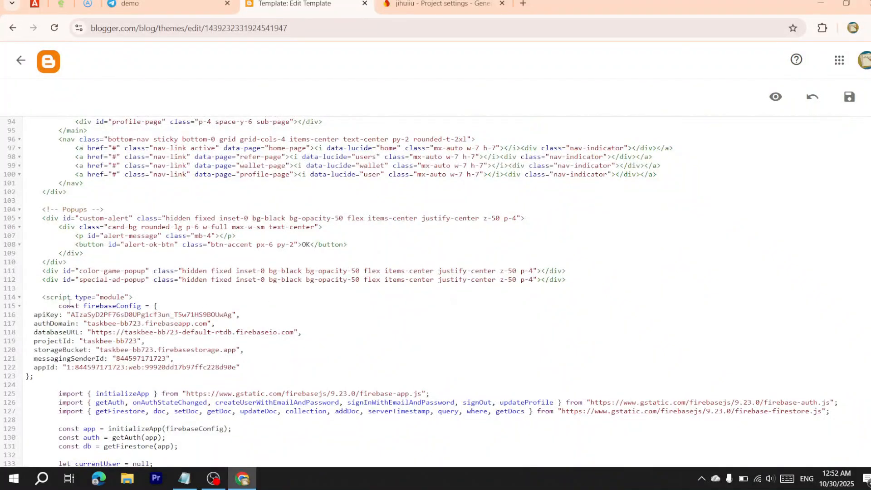
pyautogui.scroll(-3, 62, 300)
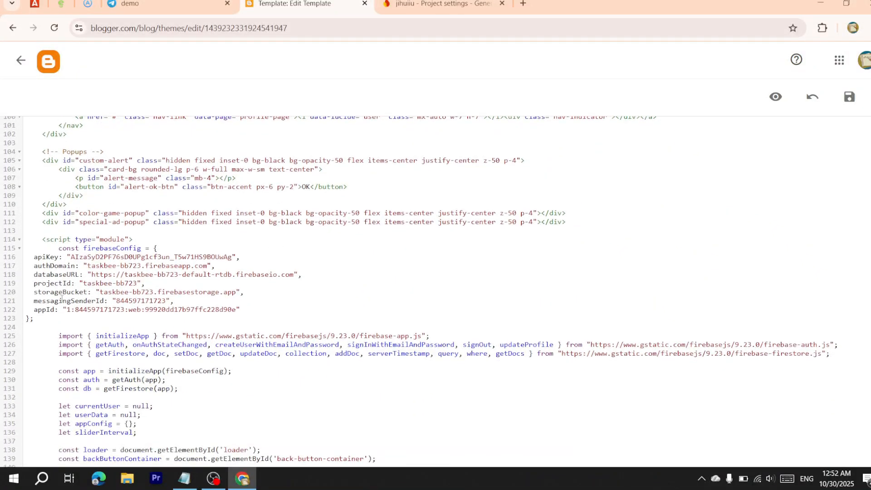
pyautogui.moveTo(56, 253); pyautogui.dragTo(272, 325)
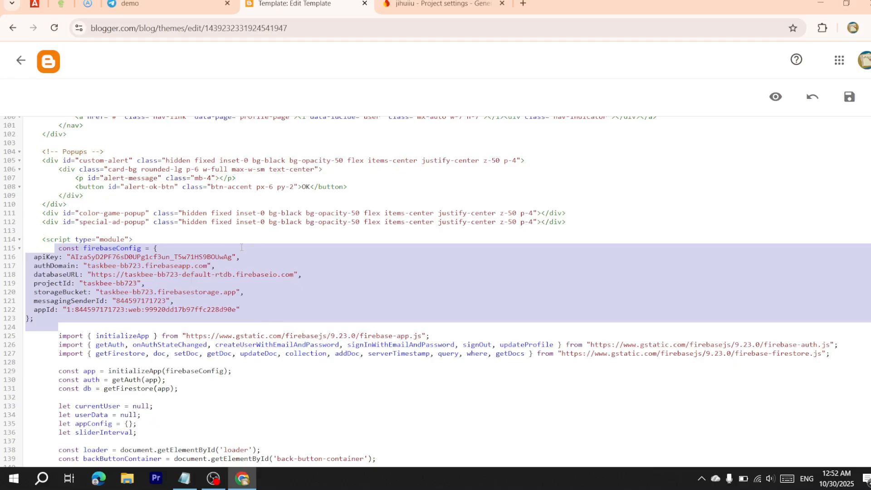
pyautogui.click(51, 292)
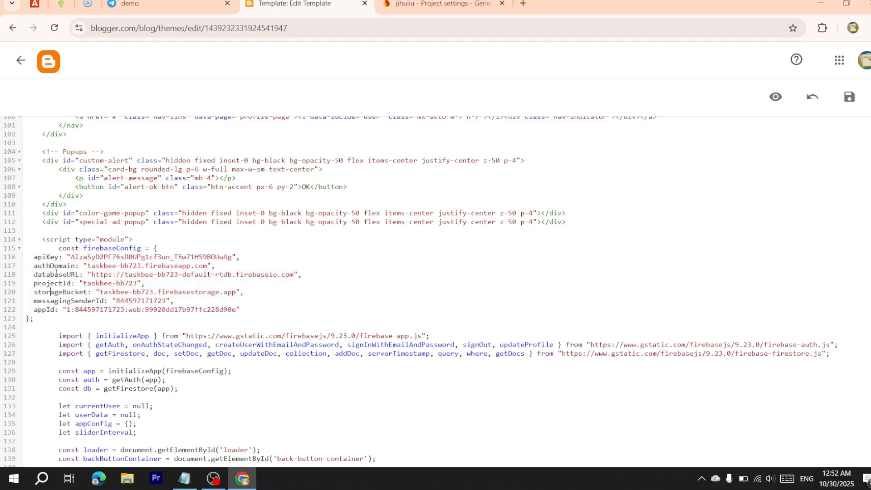
pyautogui.moveTo(55, 248); pyautogui.dragTo(98, 316)
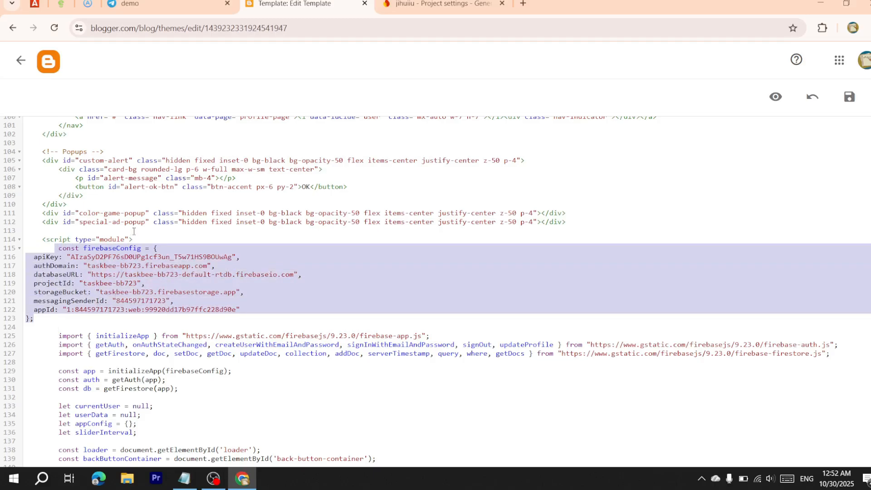
pyautogui.hotkey('ctrl', 'v')
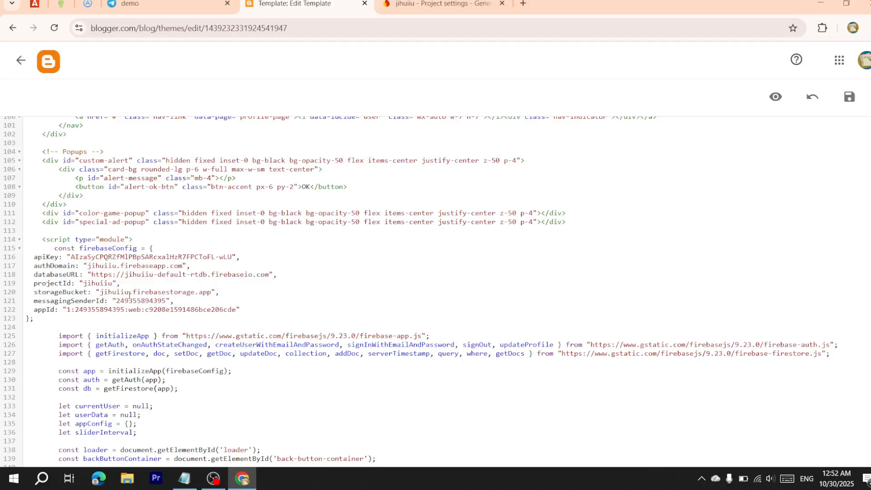
pyautogui.click(848, 100)
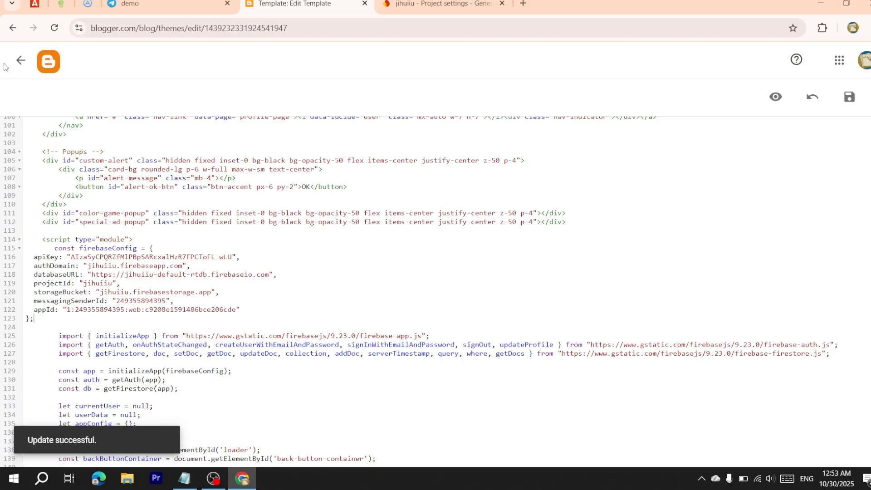
pyautogui.click(19, 61)
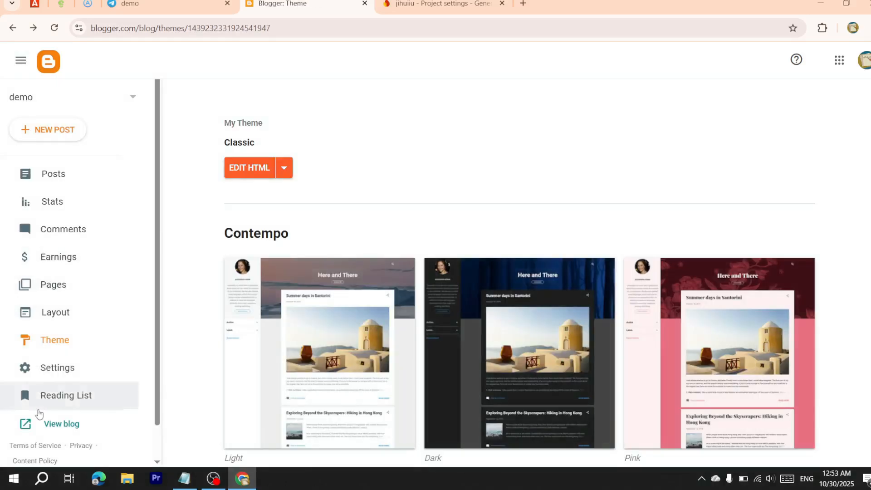
# On the live blog, sign up a TaskBee account with saved name, e-mail and a password
pyautogui.click(38, 423)
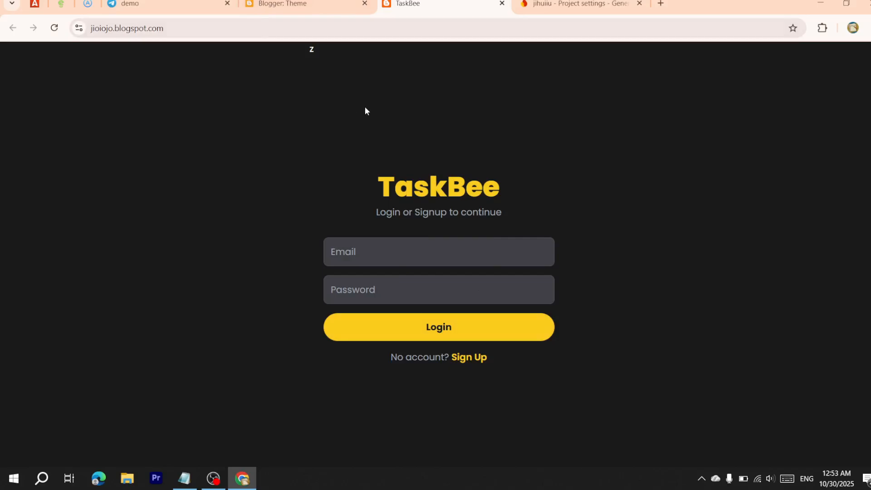
pyautogui.click(469, 364)
pyautogui.click(401, 231)
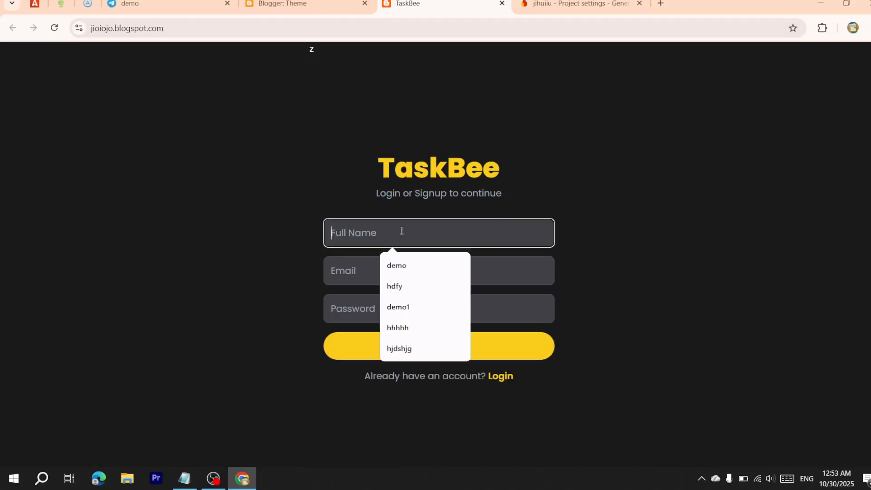
pyautogui.click(397, 266)
pyautogui.click(389, 274)
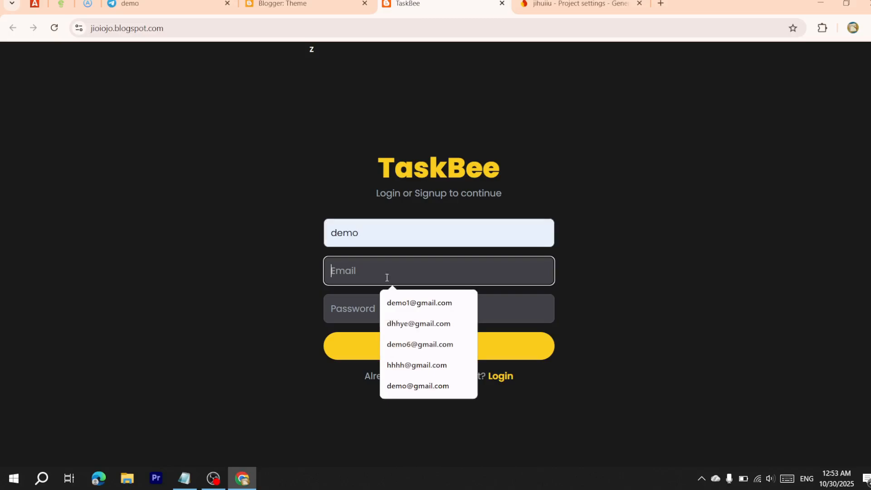
pyautogui.click(410, 301)
pyautogui.click(397, 305)
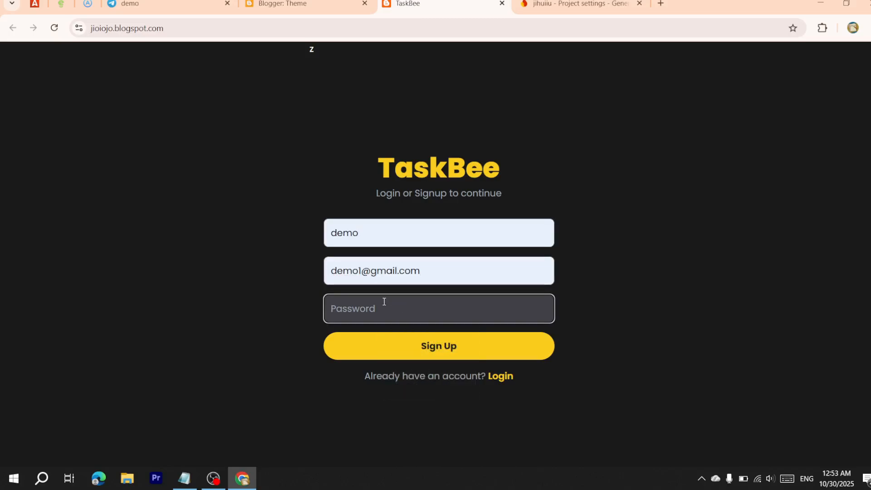
pyautogui.write('demo123')
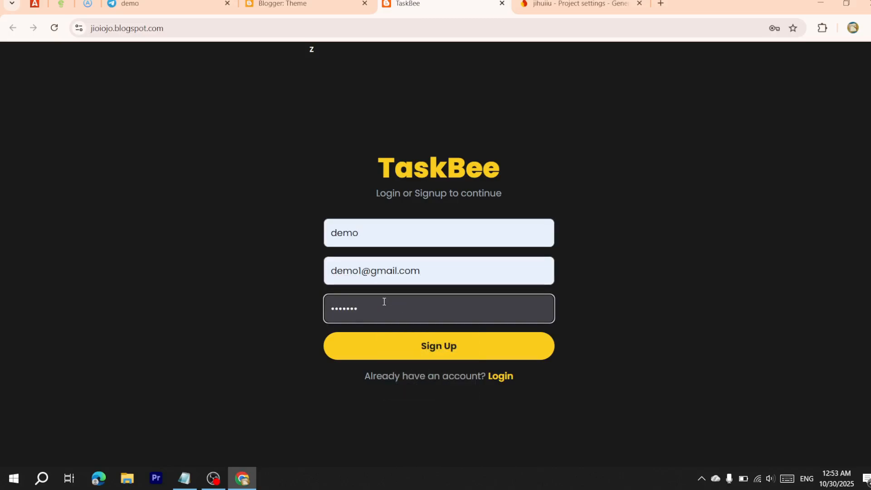
pyautogui.click(437, 354)
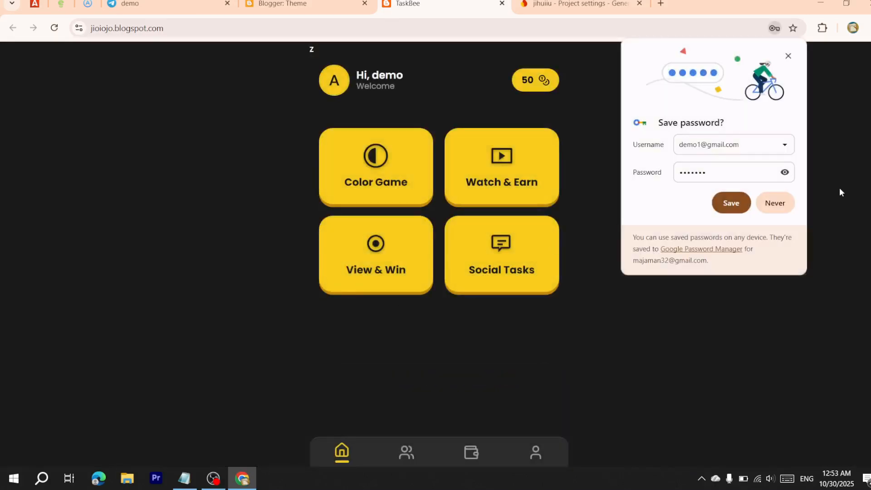
pyautogui.click(772, 203)
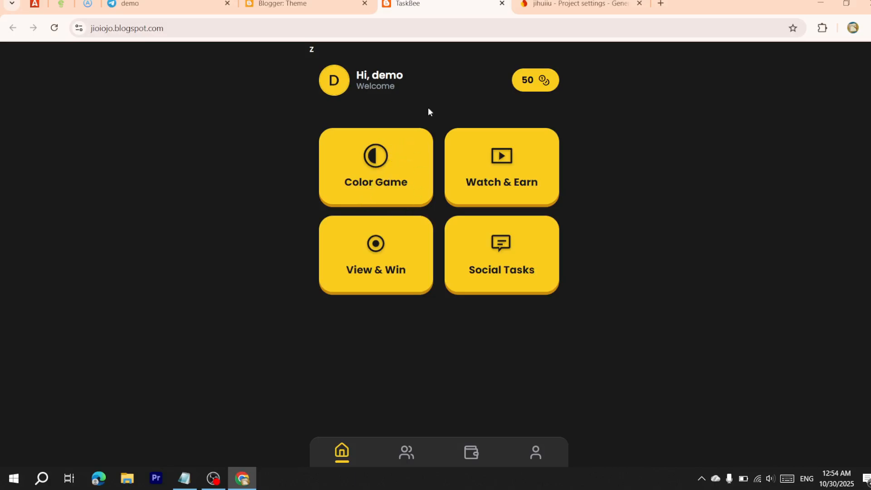
# Browse the Referral, Wallet and Profile pages, then return to Blogger's Theme page
pyautogui.scroll(-1, 397, 267)
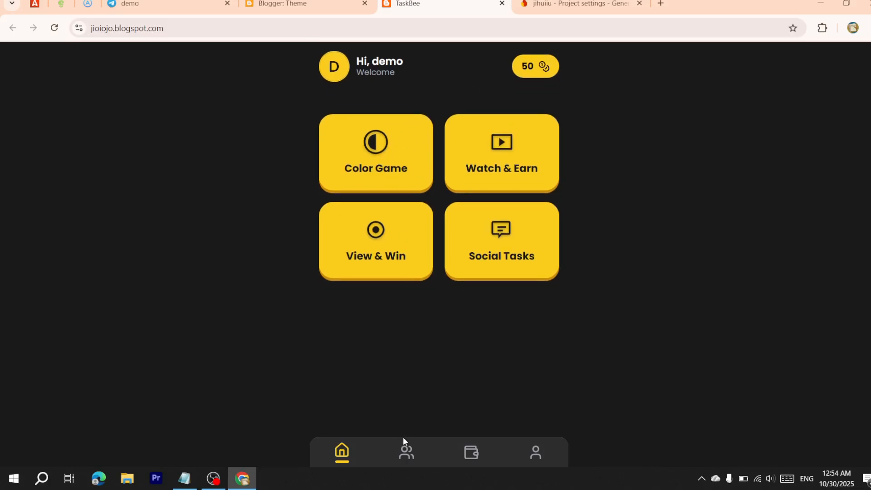
pyautogui.click(411, 458)
pyautogui.click(471, 453)
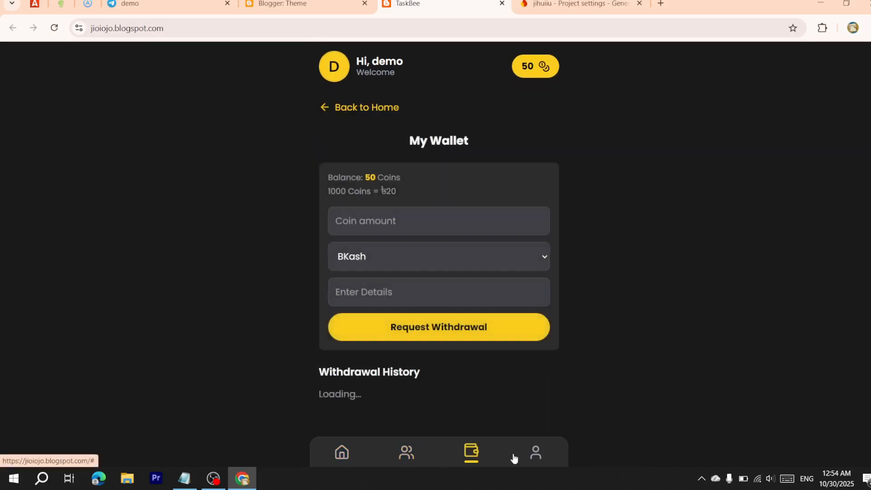
pyautogui.click(528, 455)
pyautogui.scroll(1, 381, 210)
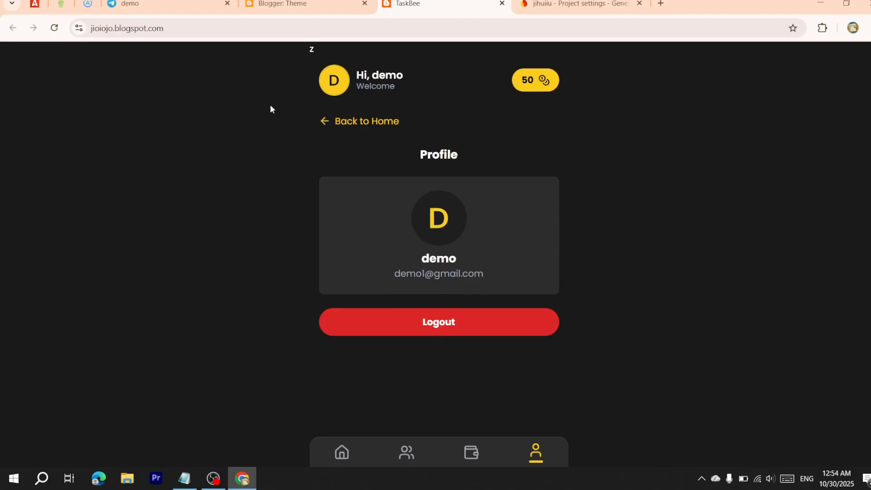
pyautogui.click(177, 5)
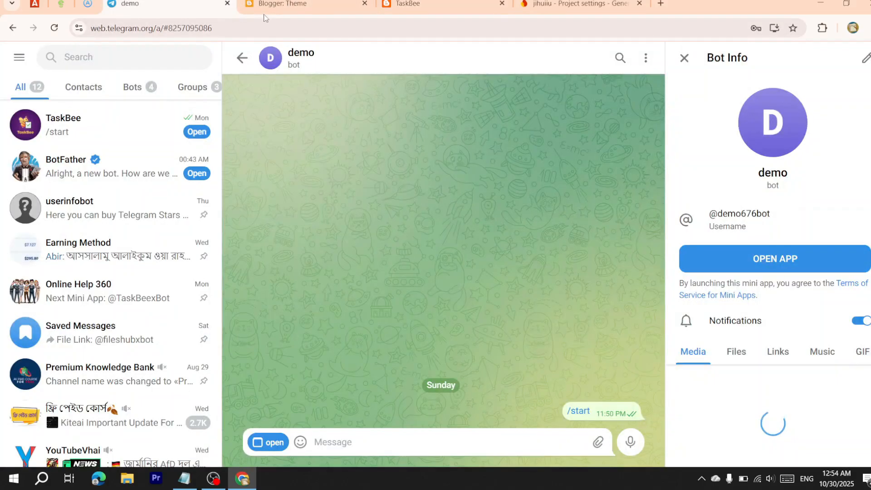
pyautogui.click(280, 9)
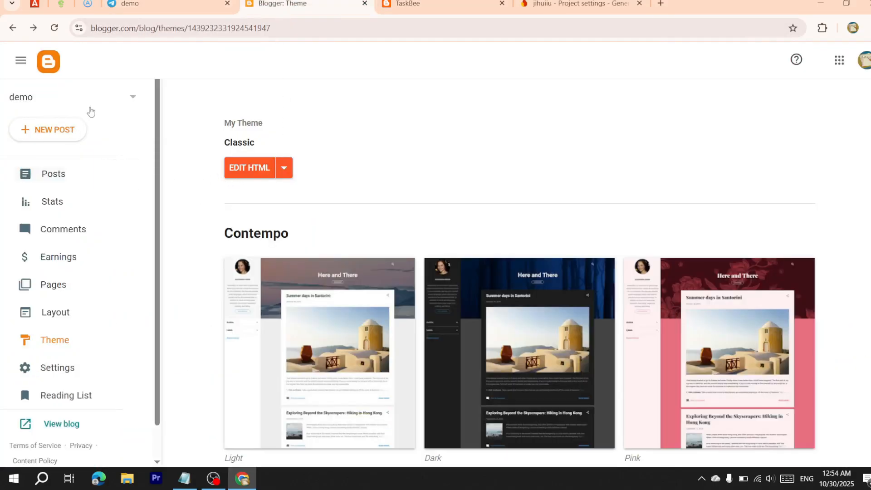
# Create a new blog with the title 'sdasg' at the address njkhuh8uy89.blogspot.com
pyautogui.click(93, 104)
pyautogui.scroll(-5, 76, 243)
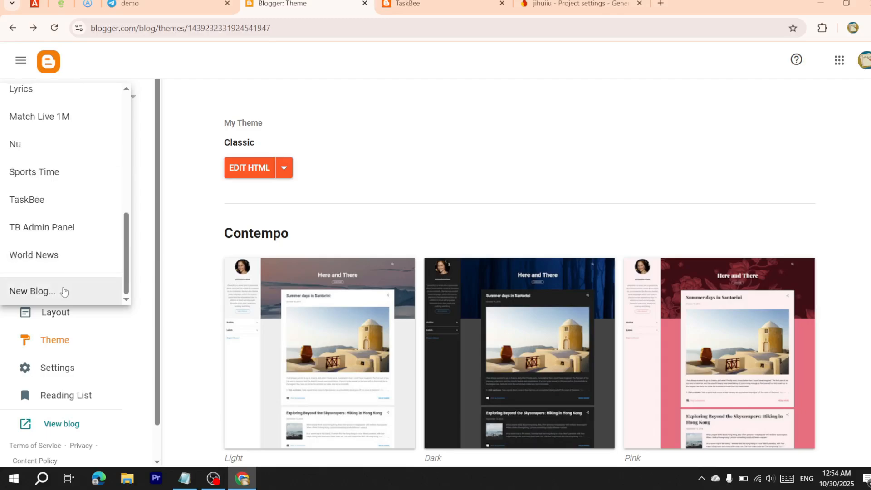
pyautogui.click(64, 292)
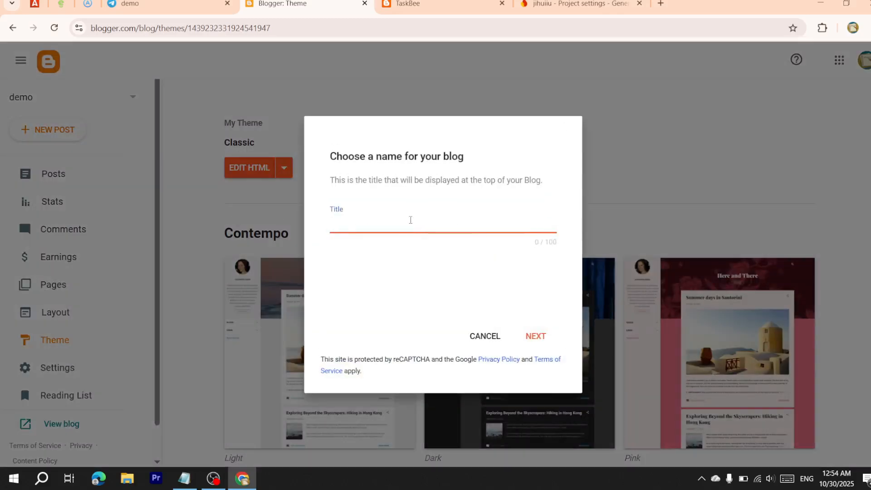
pyautogui.write('sdasg')
pyautogui.click(554, 336)
pyautogui.click(450, 225)
pyautogui.write('njkhuh8uy89')
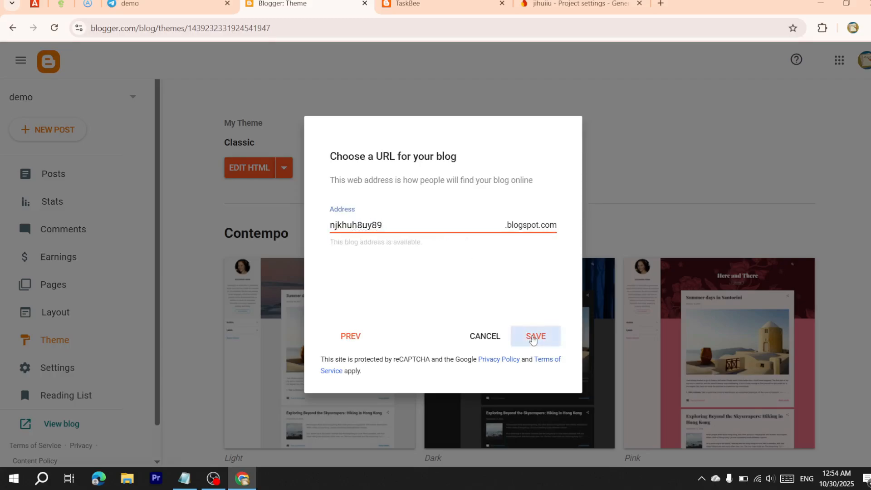
pyautogui.click(535, 335)
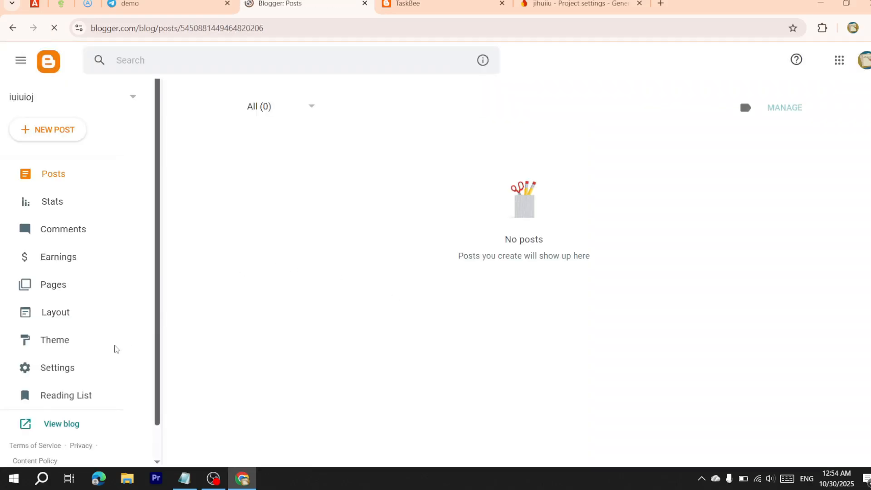
# Preview and apply the Simple Bold theme to the new blog
pyautogui.click(51, 349)
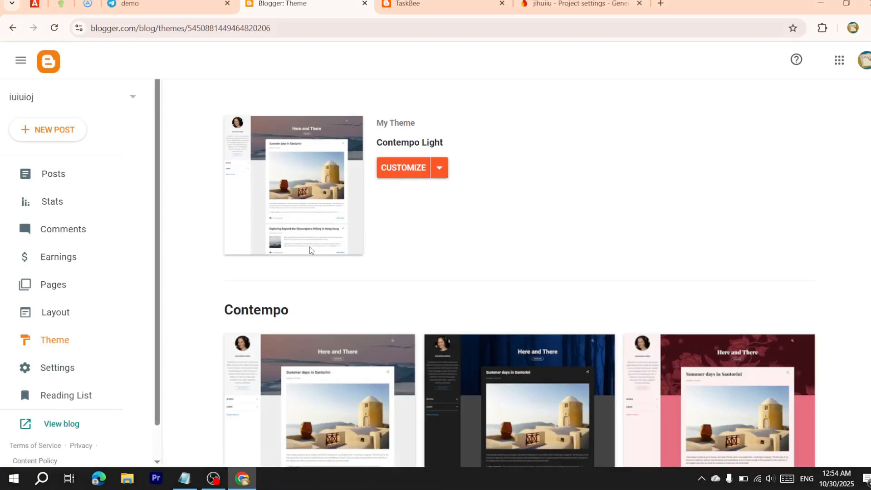
pyautogui.scroll(-20, 310, 250)
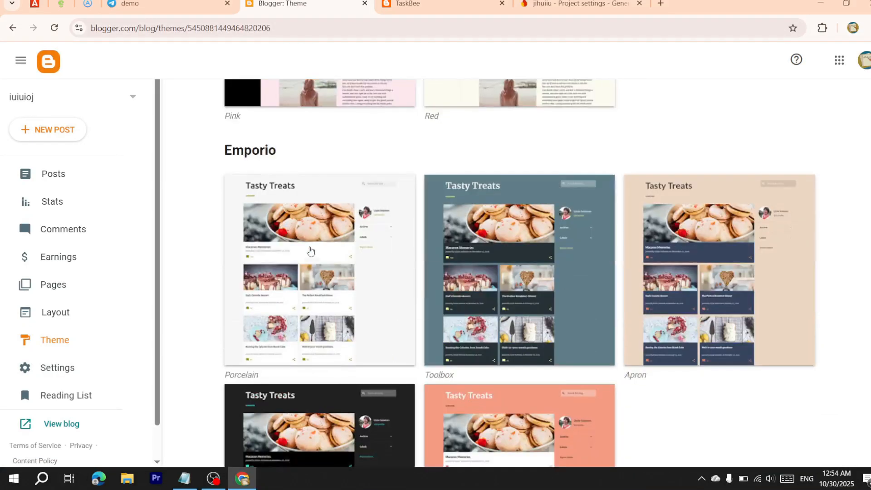
pyautogui.scroll(-20, 310, 249)
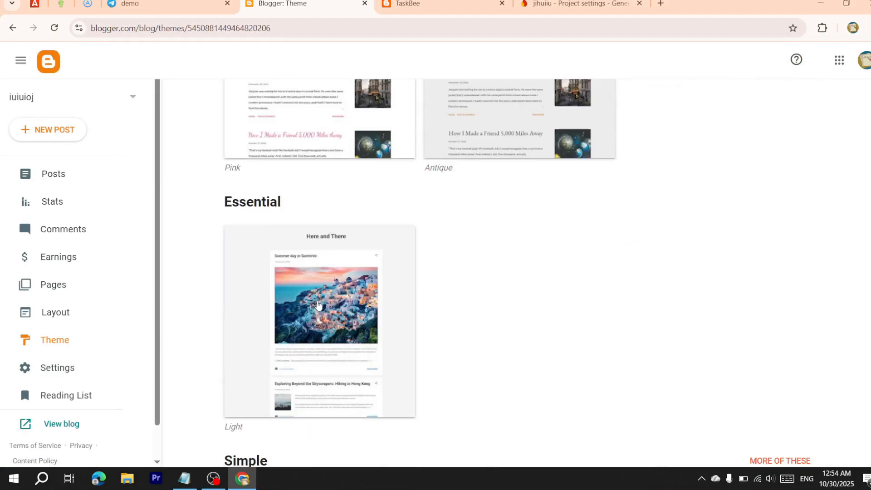
pyautogui.scroll(-5, 318, 306)
pyautogui.click(322, 346)
pyautogui.scroll(-3, 344, 347)
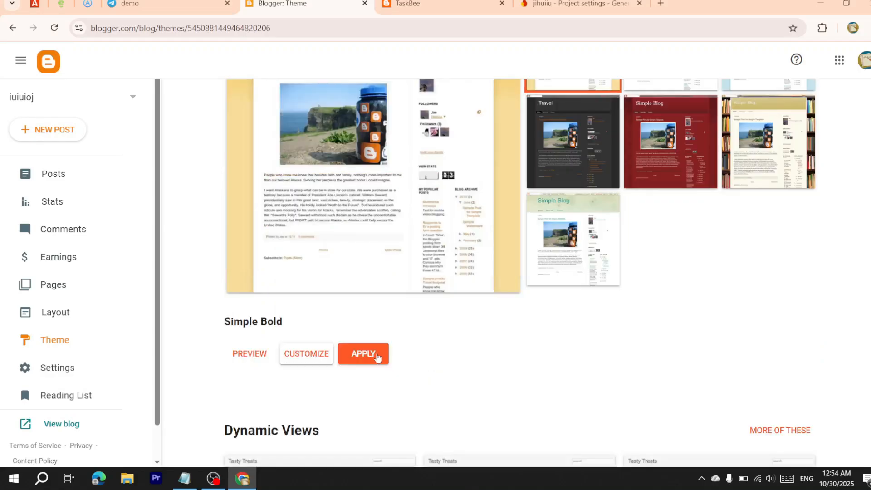
pyautogui.click(375, 354)
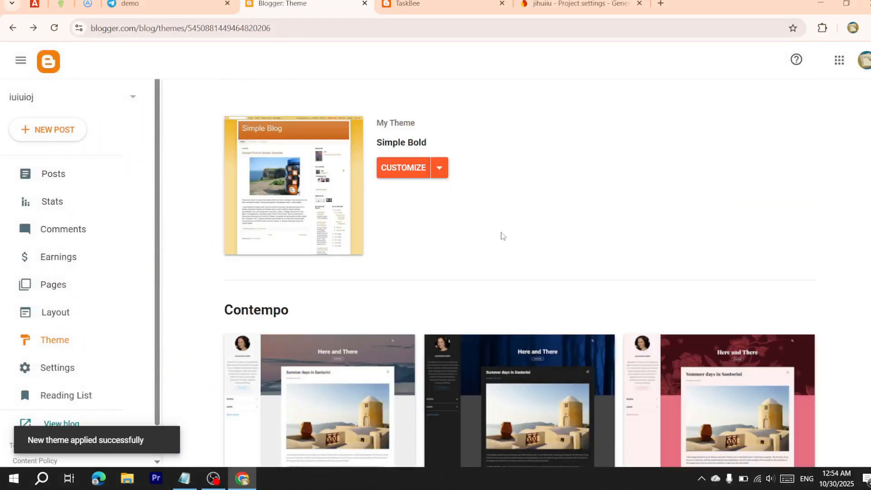
# Set the mobile theme to show the desktop version and save
pyautogui.click(439, 168)
pyautogui.click(324, 283)
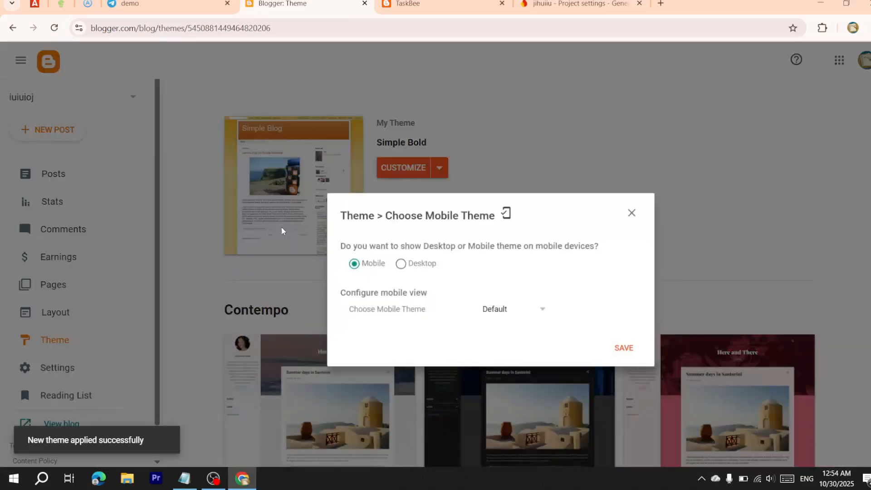
pyautogui.click(346, 186)
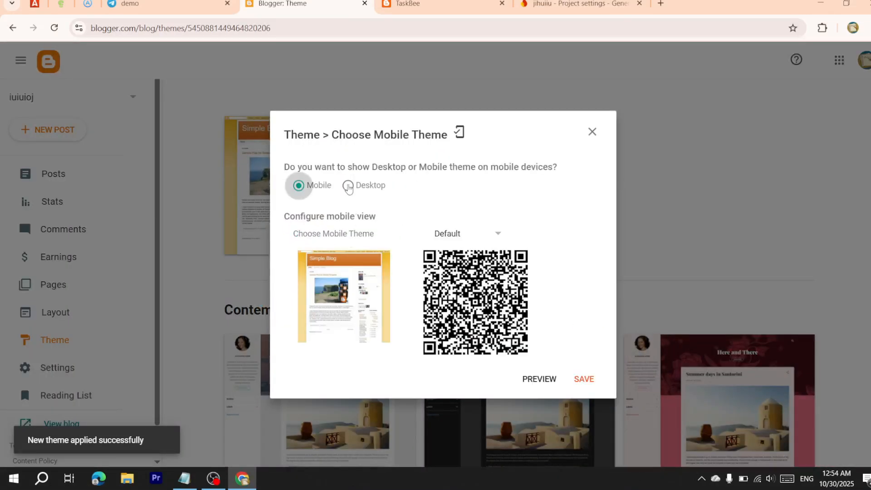
pyautogui.click(579, 308)
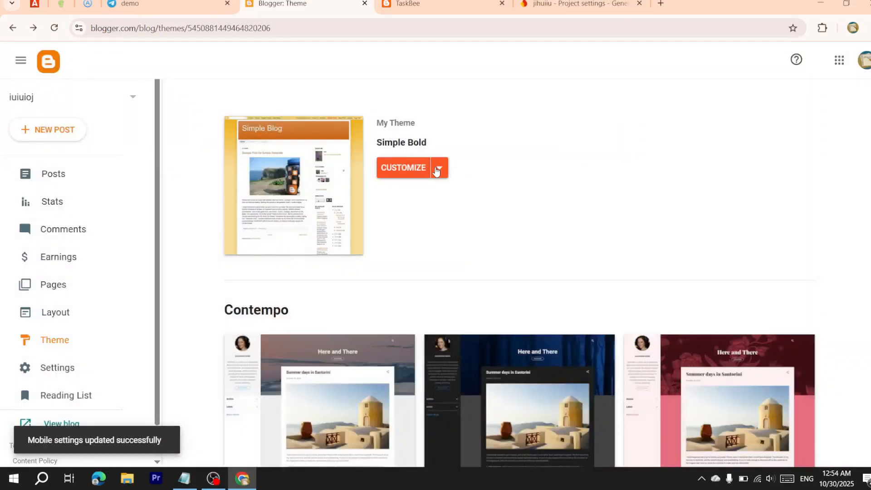
# Switch to the first-generation Classic theme without making a backup
pyautogui.click(439, 168)
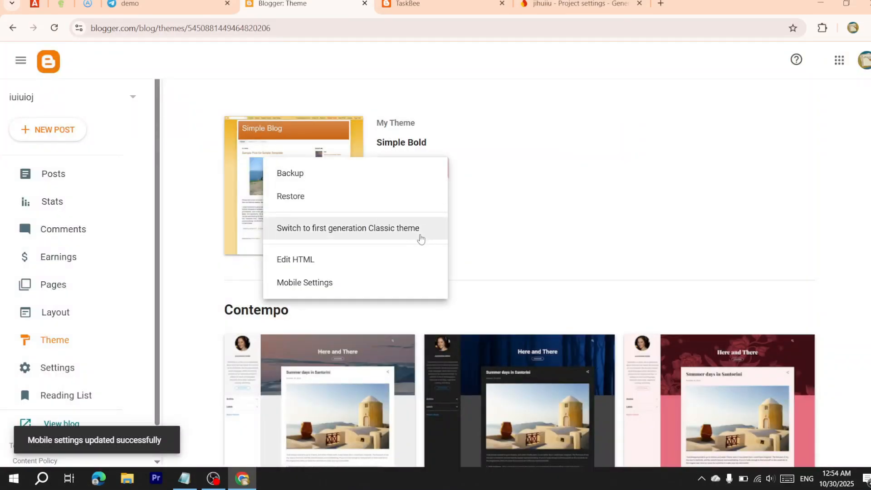
pyautogui.click(370, 234)
pyautogui.click(430, 314)
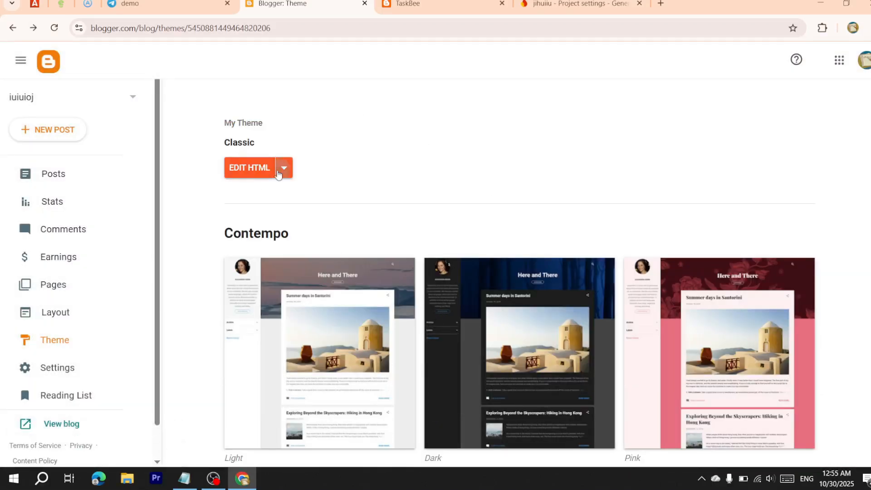
# Turn the Classic theme's navbar off, save, and open the template HTML editor
pyautogui.click(284, 167)
pyautogui.click(180, 265)
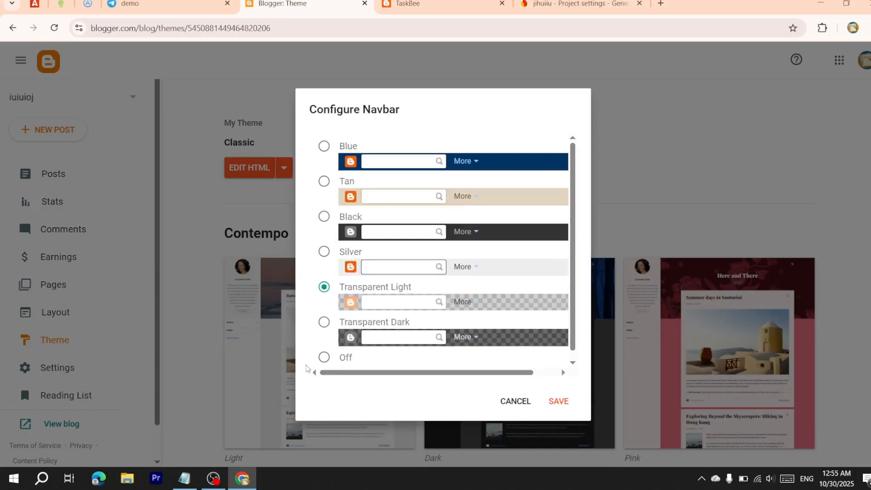
pyautogui.click(324, 357)
pyautogui.click(556, 401)
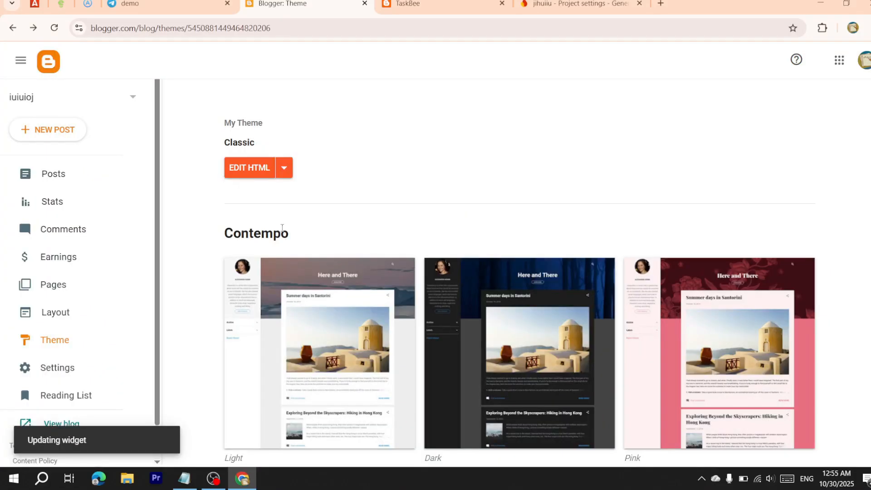
pyautogui.click(250, 174)
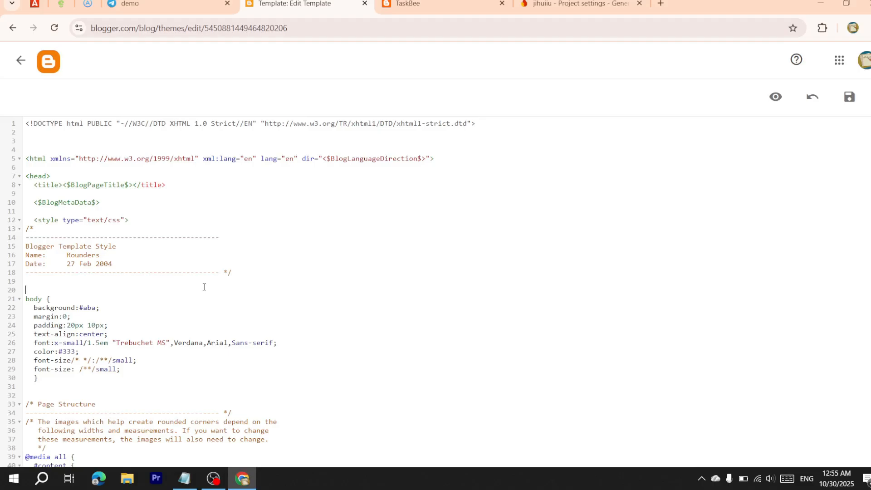
# Clear the template and paste in the TaskBee Admin Panel code
pyautogui.hotkey('ctrl', 'a')
pyautogui.press('Delete')
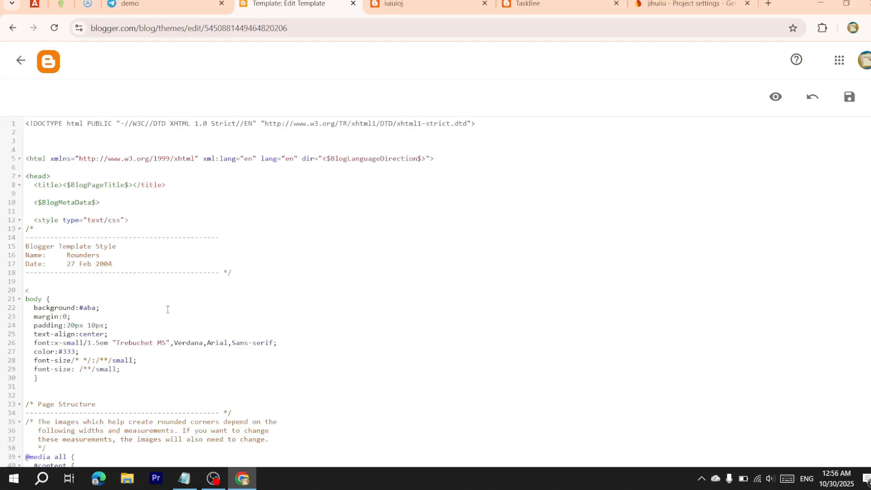
pyautogui.hotkey('ctrl', 'a')
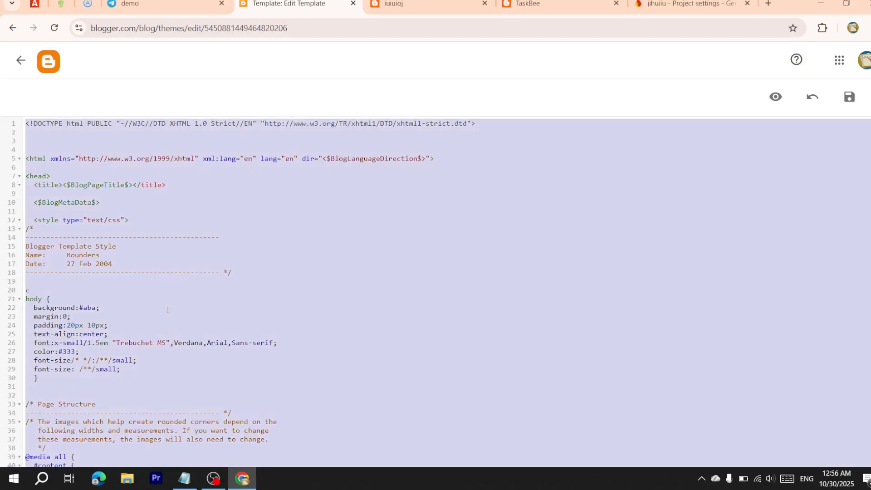
pyautogui.press('BackSpace')
pyautogui.hotkey('ctrl', 'v')
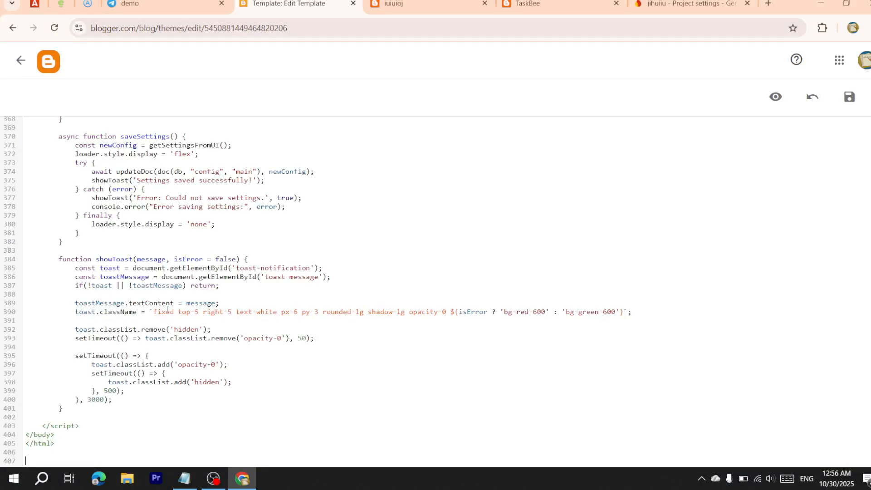
# Replace the firebaseConfig block on lines 74–82 with the new project's config and save the template
pyautogui.scroll(20, 118, 358)
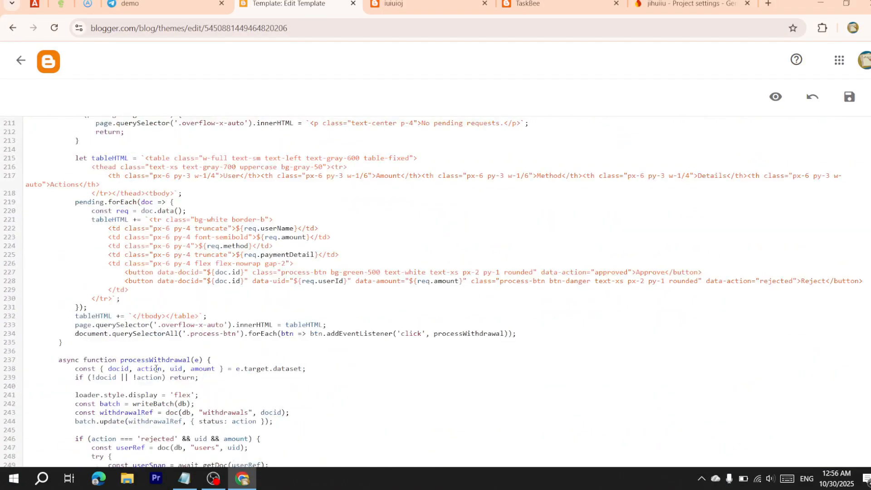
pyautogui.scroll(20, 155, 369)
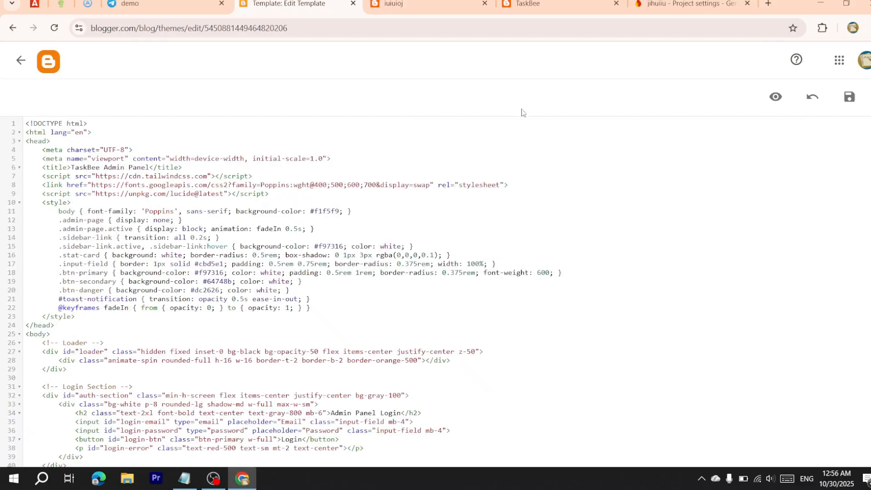
pyautogui.scroll(-4, 86, 301)
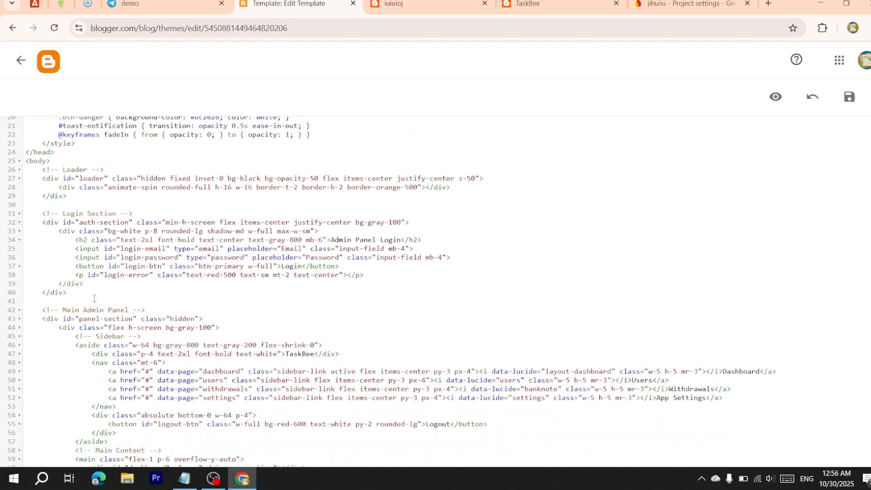
pyautogui.scroll(-8, 121, 262)
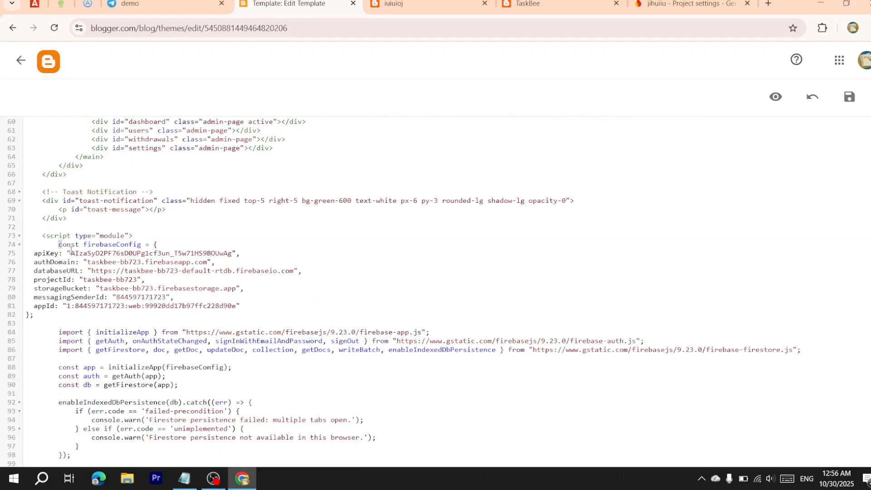
pyautogui.moveTo(58, 245); pyautogui.dragTo(111, 314)
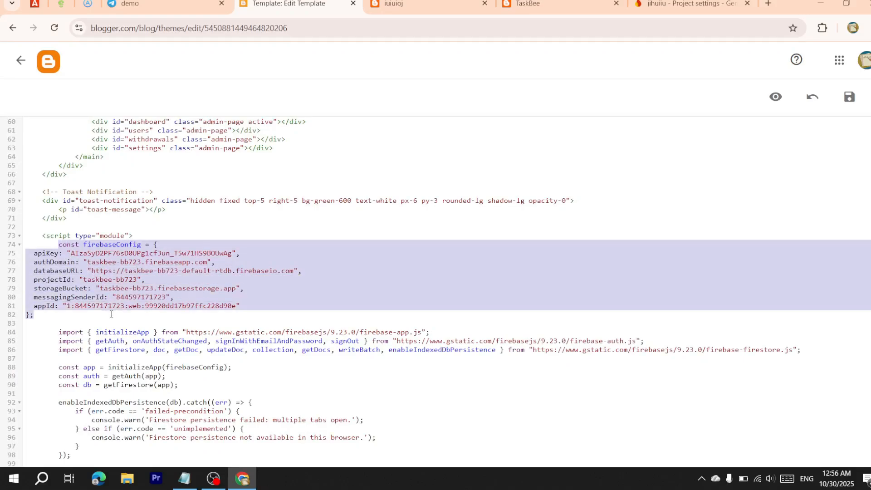
pyautogui.press('super+v')
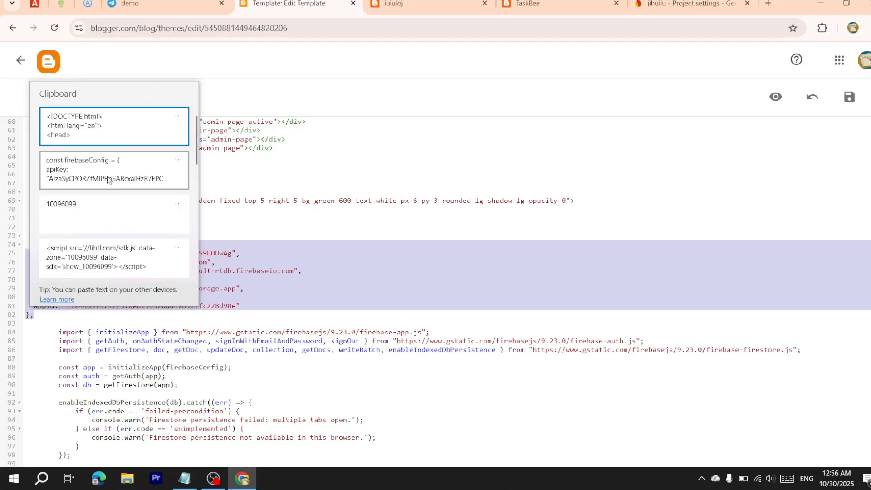
pyautogui.click(108, 180)
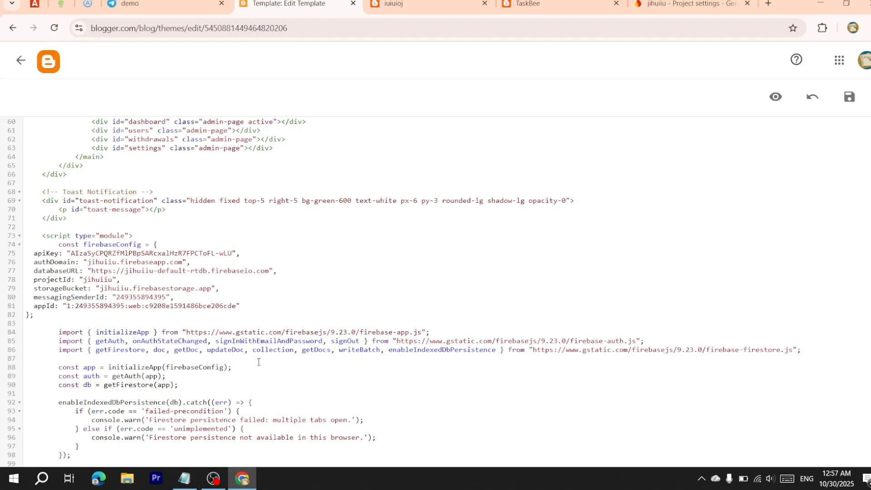
pyautogui.scroll(-8, 259, 362)
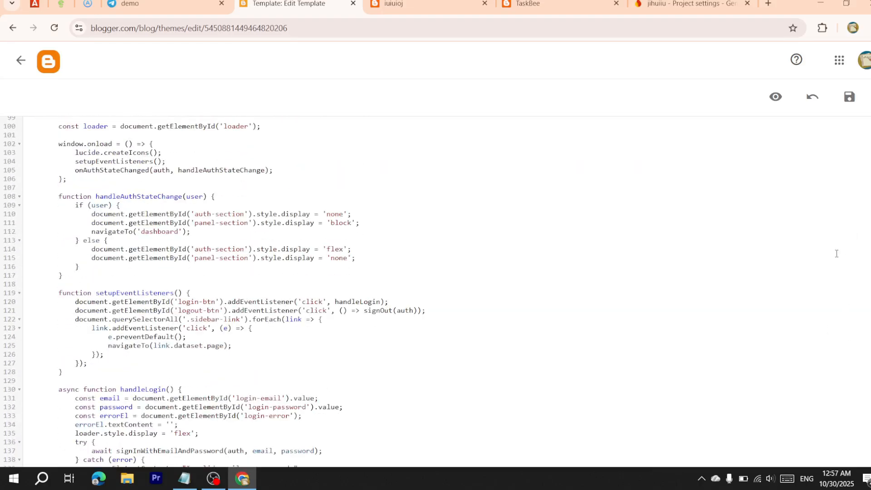
pyautogui.click(849, 97)
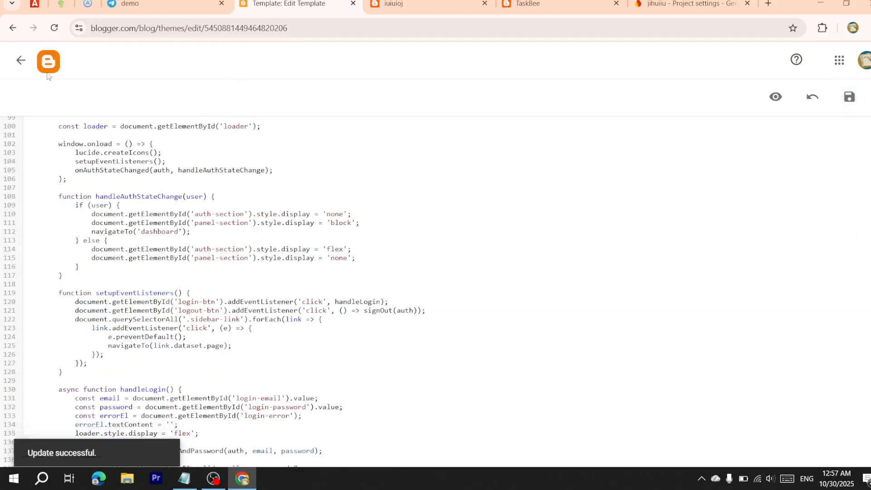
# Return to the theme page and open the published blog's admin login page
pyautogui.click(21, 61)
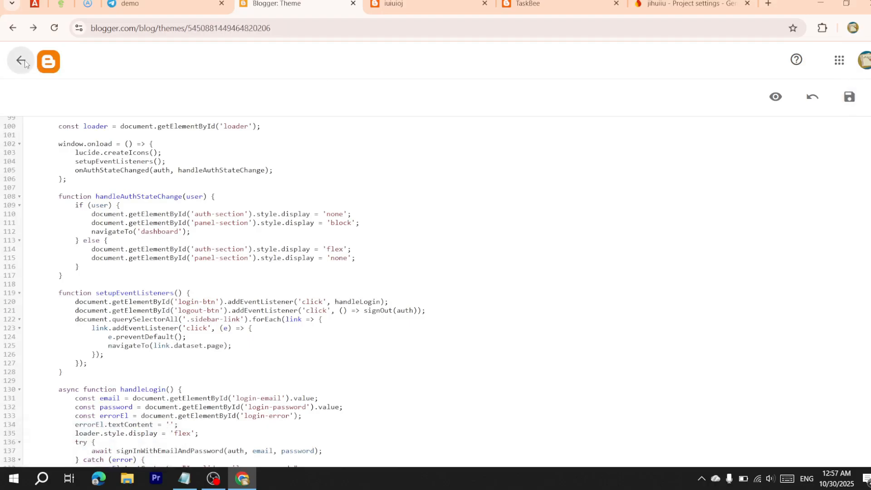
pyautogui.click(74, 428)
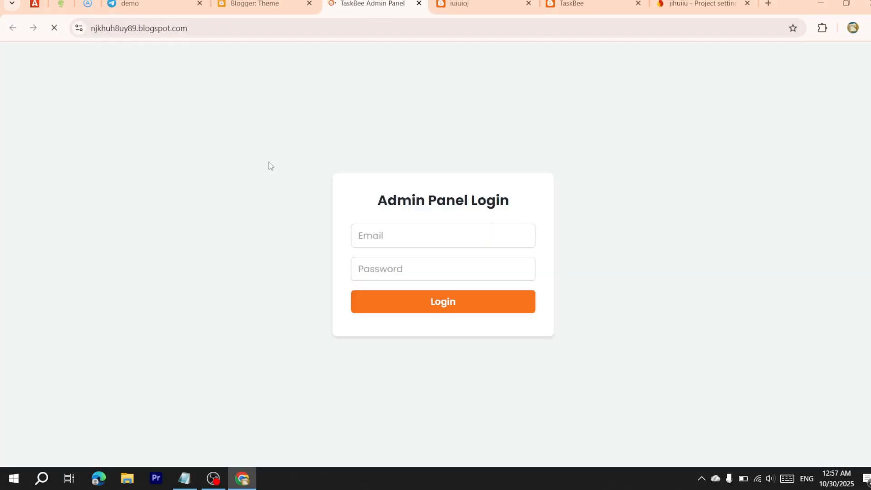
pyautogui.click(404, 243)
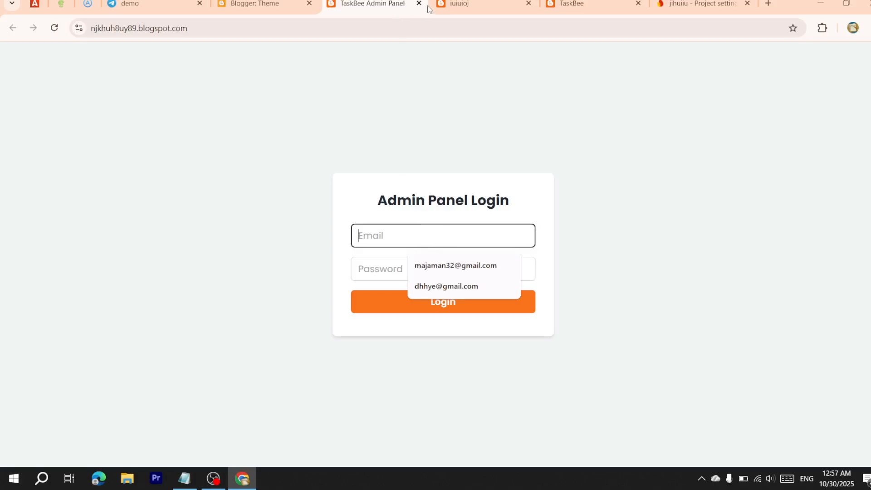
# Copy the second jihuiiu user's email from Firebase Authentication, then return to the Blogger tab
pyautogui.click(486, 9)
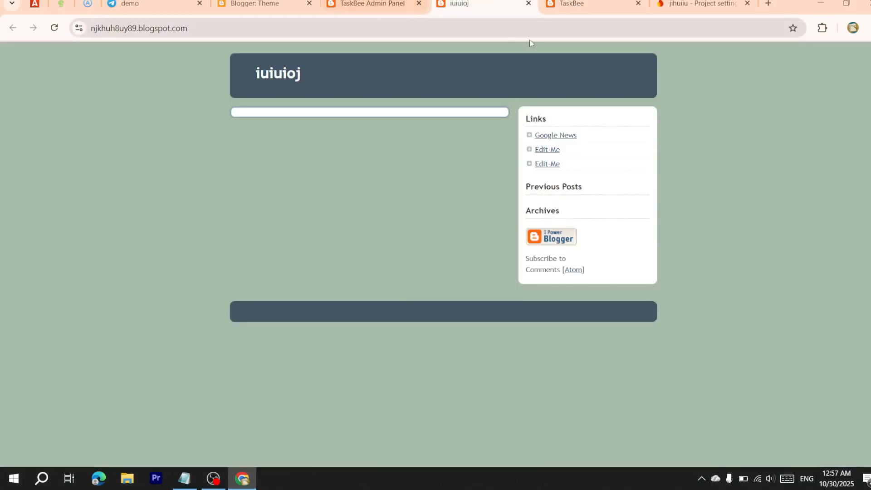
pyautogui.click(589, 11)
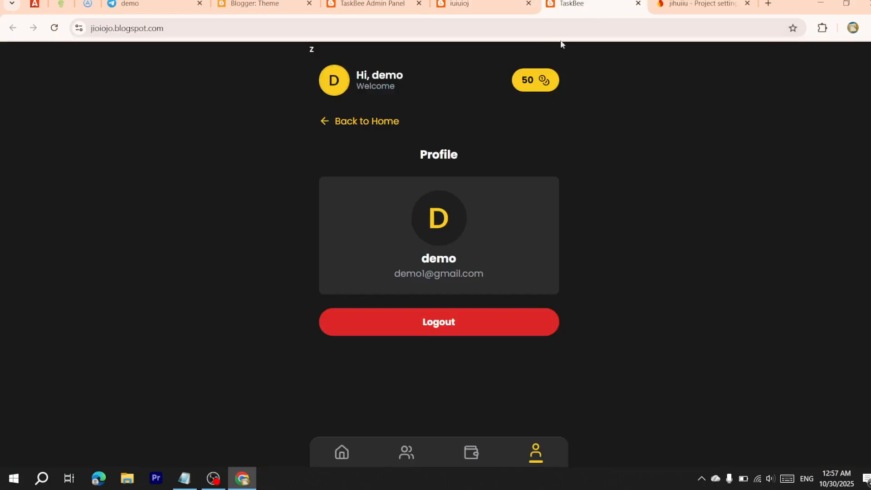
pyautogui.click(667, 16)
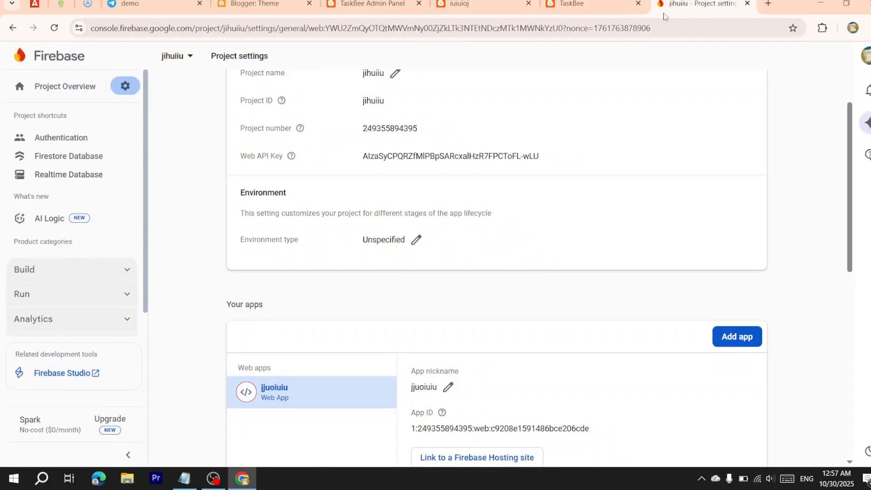
pyautogui.scroll(3, 490, 217)
pyautogui.click(62, 138)
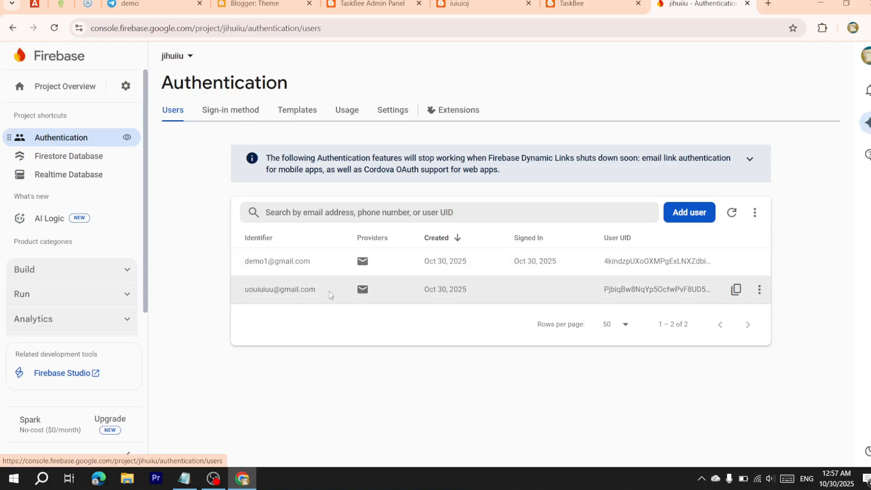
pyautogui.moveTo(244, 289); pyautogui.dragTo(328, 293)
pyautogui.hotkey('ctrl', 'c')
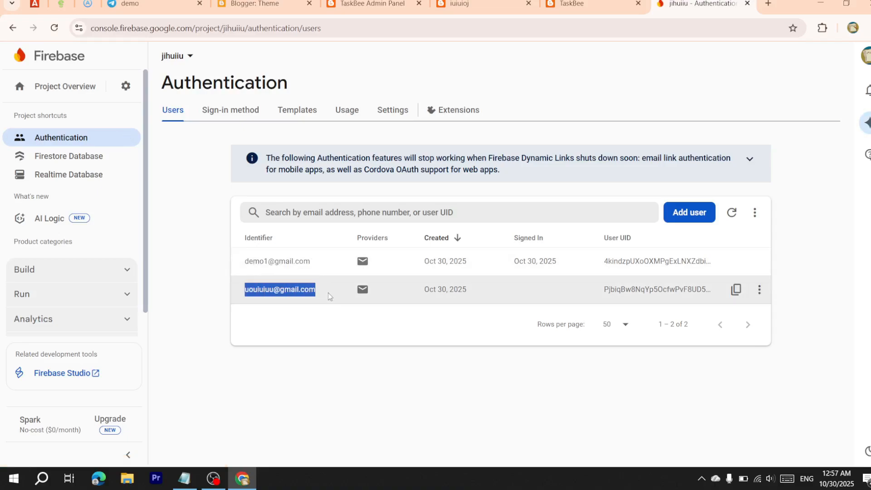
pyautogui.rightClick(302, 292)
pyautogui.click(322, 316)
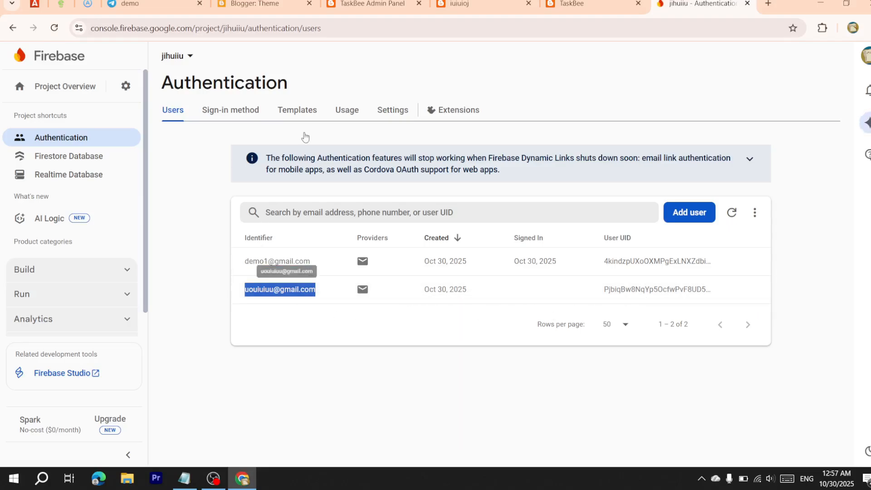
pyautogui.click(132, 5)
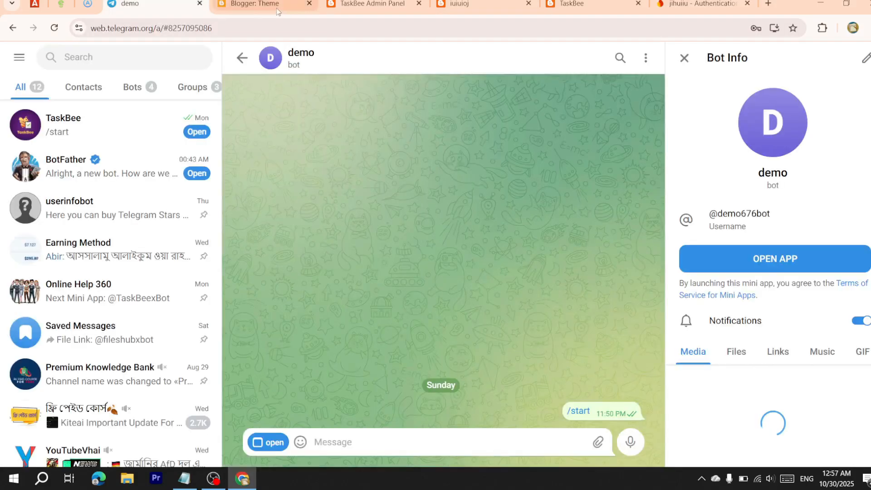
pyautogui.click(278, 12)
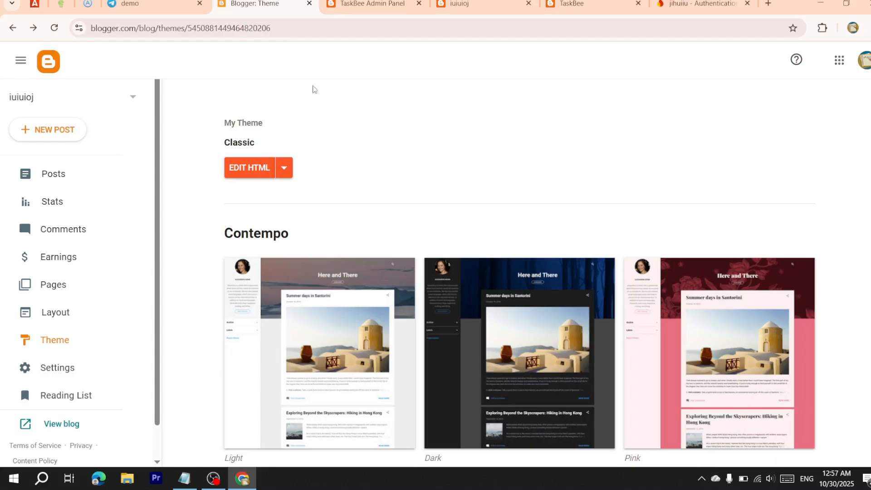
# Log in to TaskBee Admin Panel with the copied email and the password, declining password saving
pyautogui.click(398, 3)
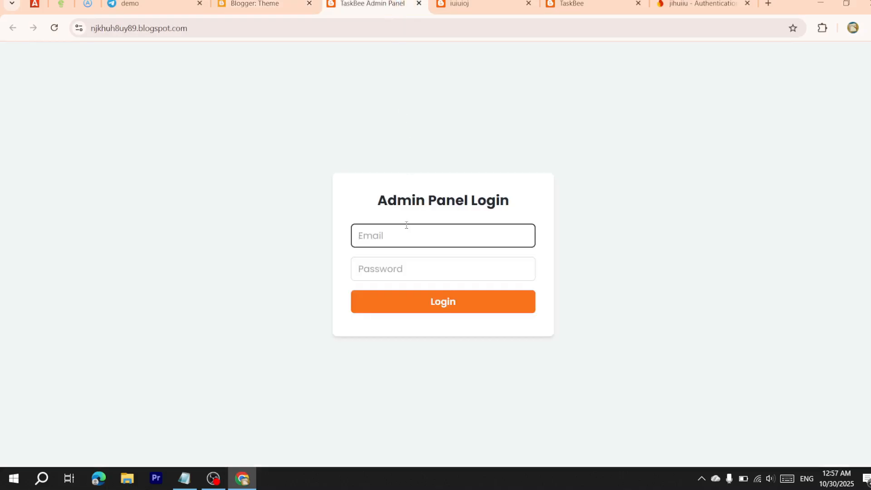
pyautogui.hotkey('ctrl', 'v')
pyautogui.click(402, 268)
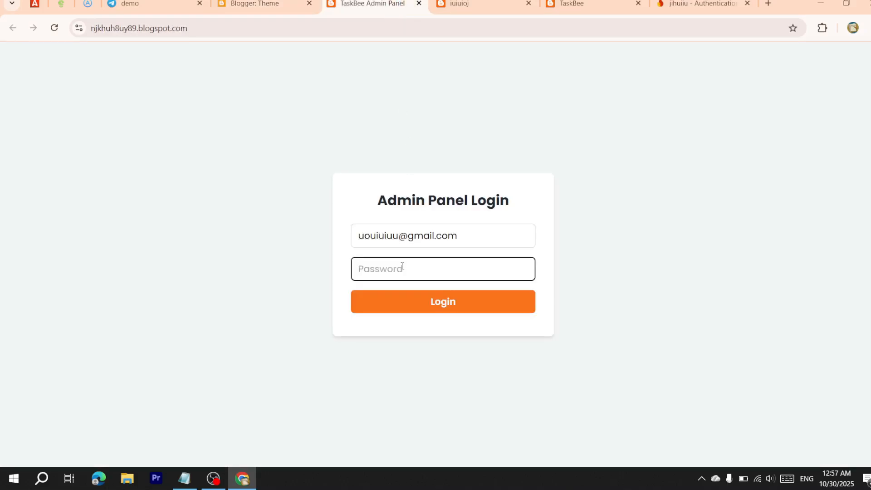
pyautogui.write('••••••')
pyautogui.click(407, 311)
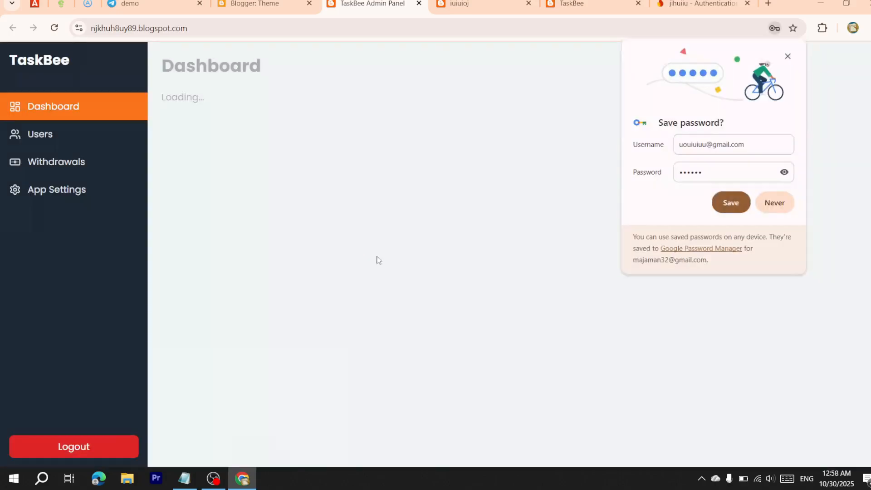
pyautogui.click(777, 201)
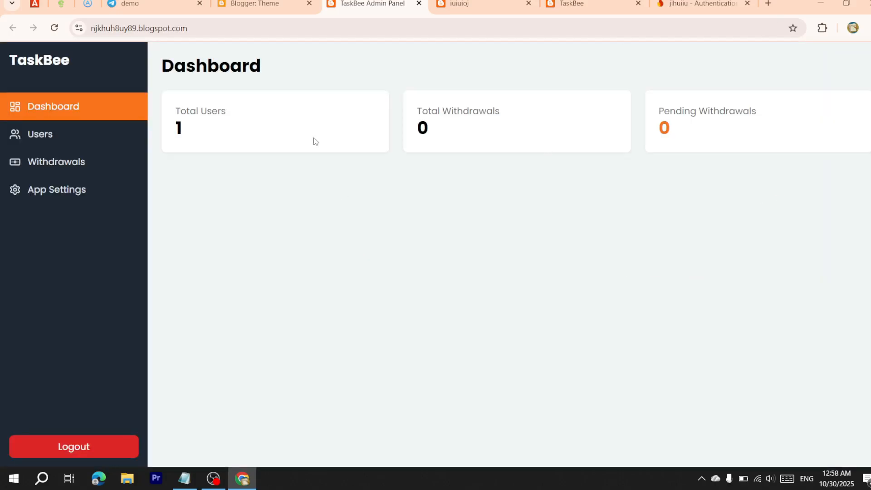
# Browse the Users, Withdrawals and App Settings pages, then return to the Dashboard
pyautogui.click(99, 141)
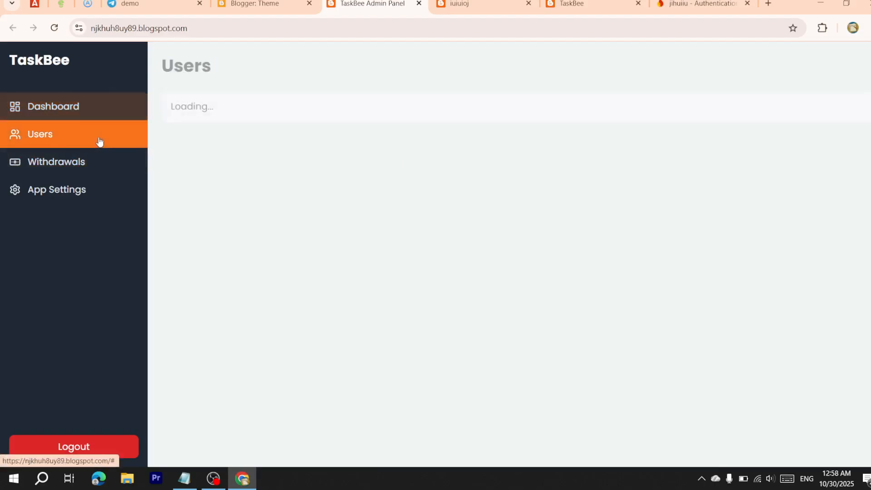
pyautogui.click(68, 117)
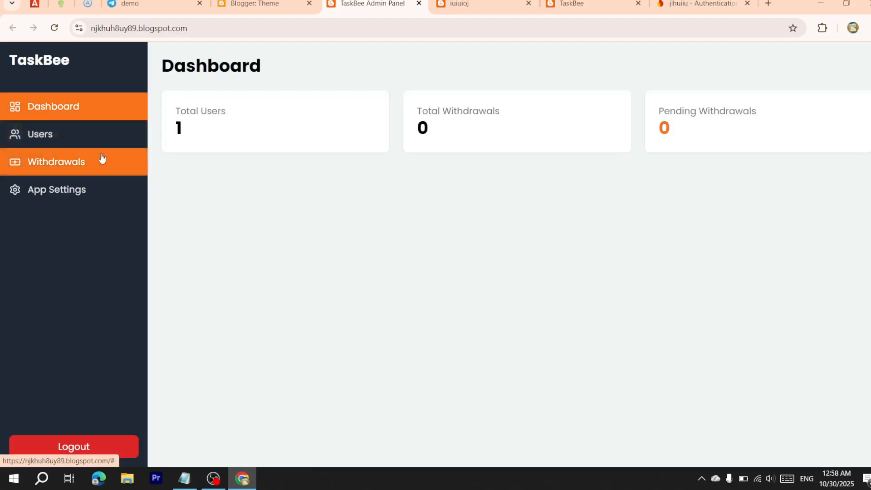
pyautogui.click(101, 160)
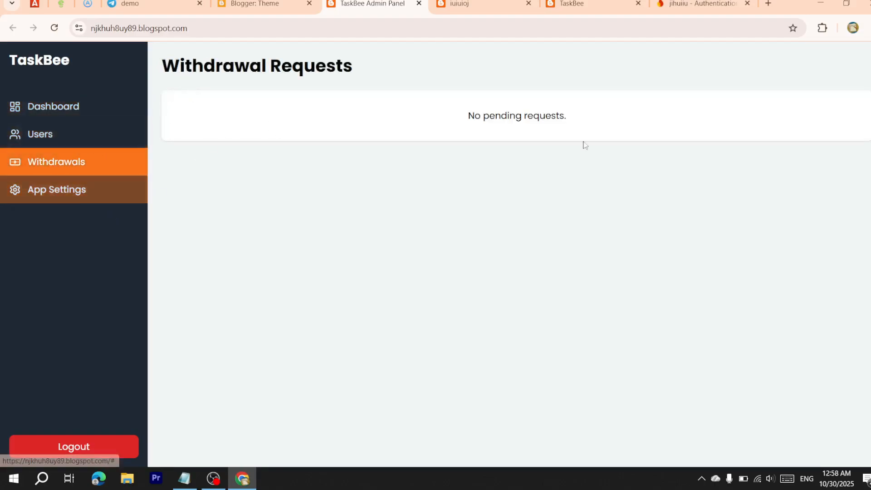
pyautogui.click(43, 193)
pyautogui.scroll(-2, 356, 245)
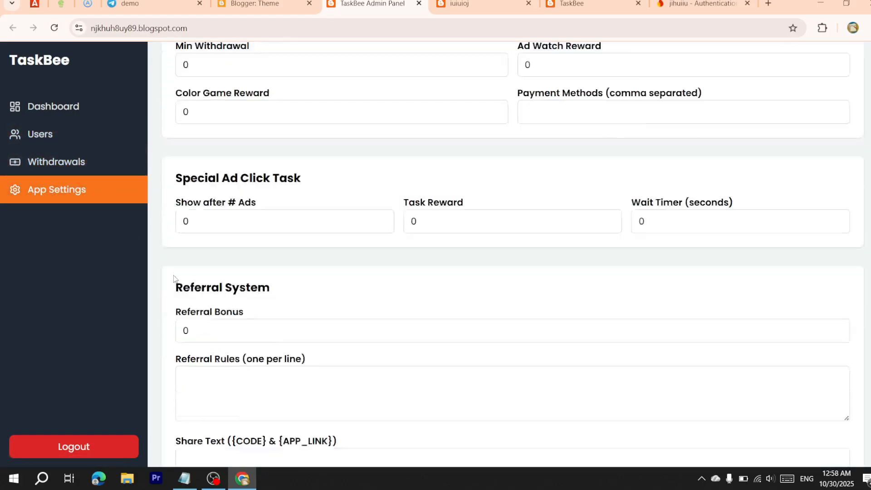
pyautogui.scroll(2, 175, 285)
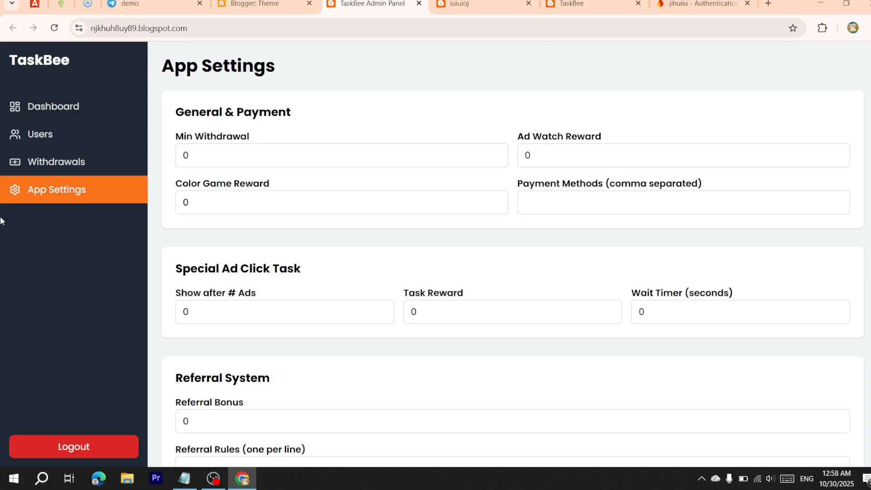
pyautogui.click(11, 111)
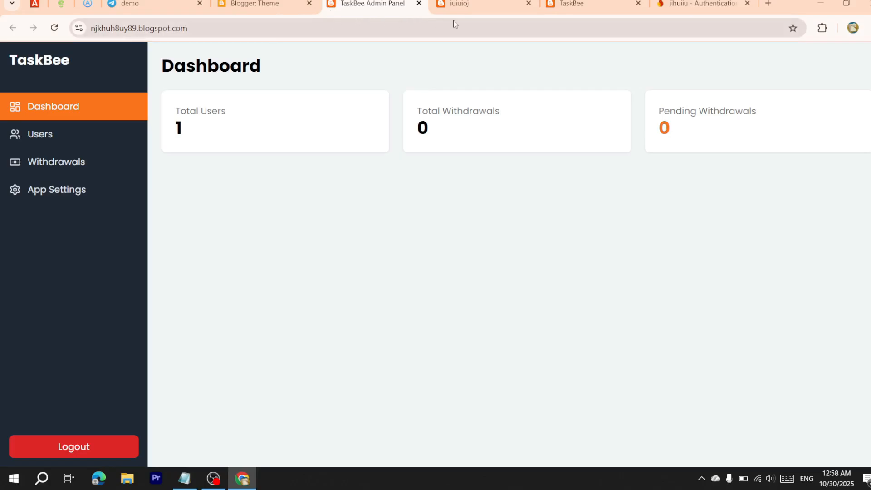
# Close the iuiuioj tab and copy the TaskBee app's web address
pyautogui.middleClick(431, 4)
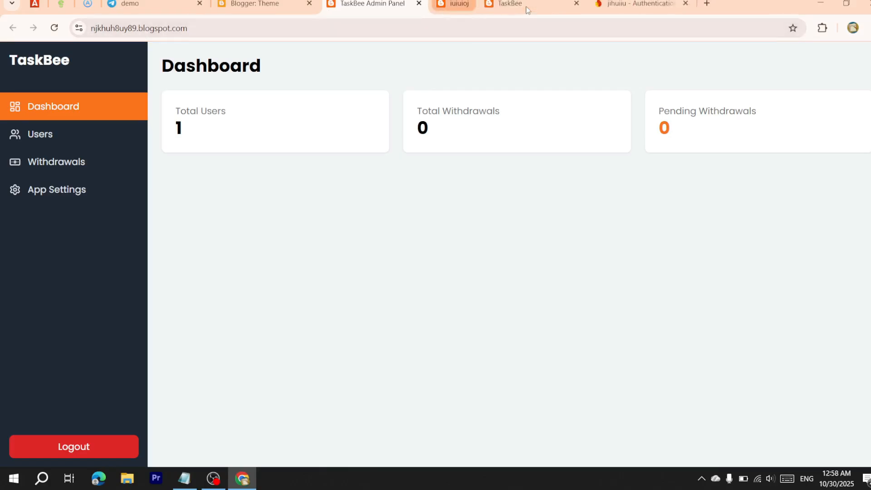
pyautogui.click(553, 5)
pyautogui.click(503, 4)
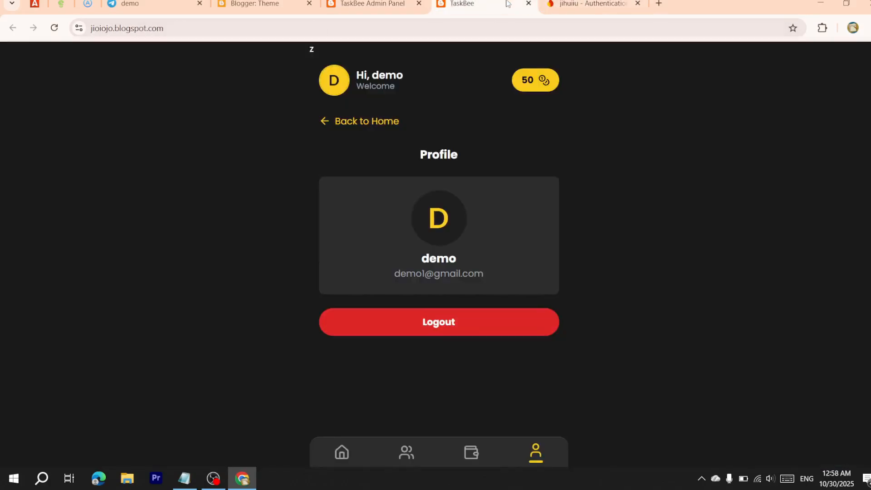
pyautogui.click(254, 31)
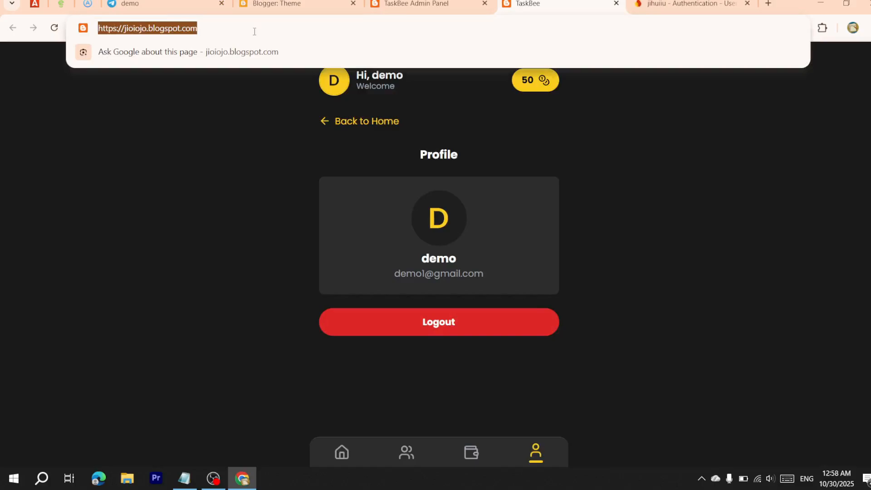
pyautogui.rightClick(254, 31)
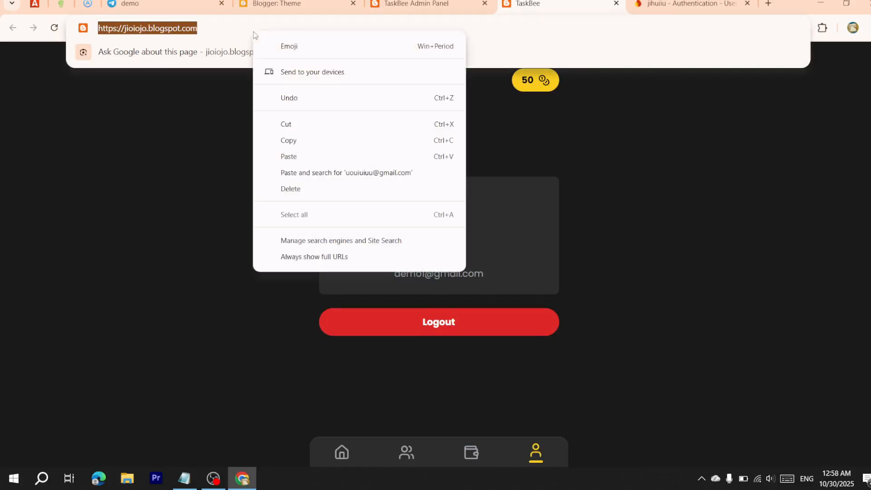
pyautogui.click(296, 141)
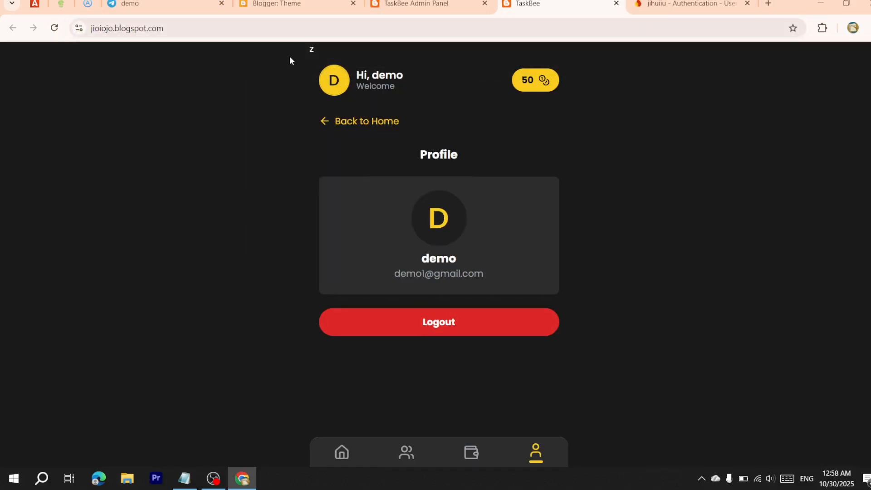
# Launch BotFather's mini app and open the demo bot's Mini Apps settings
pyautogui.click(158, 5)
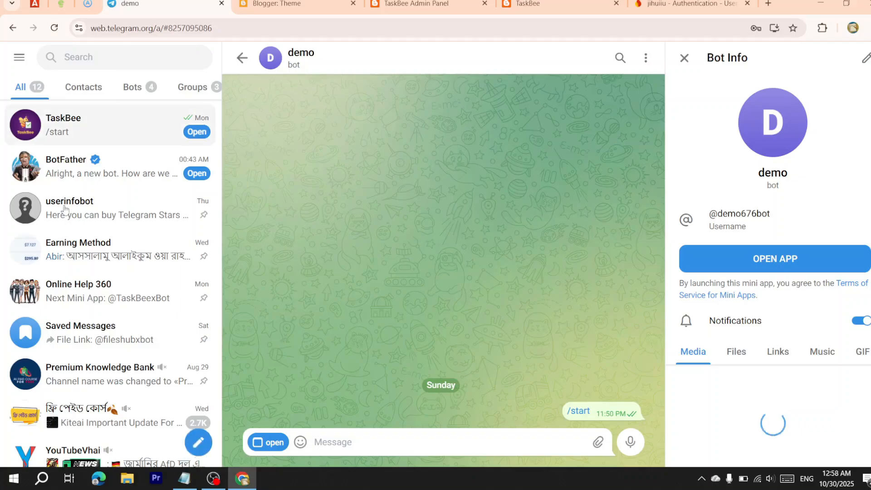
pyautogui.click(71, 177)
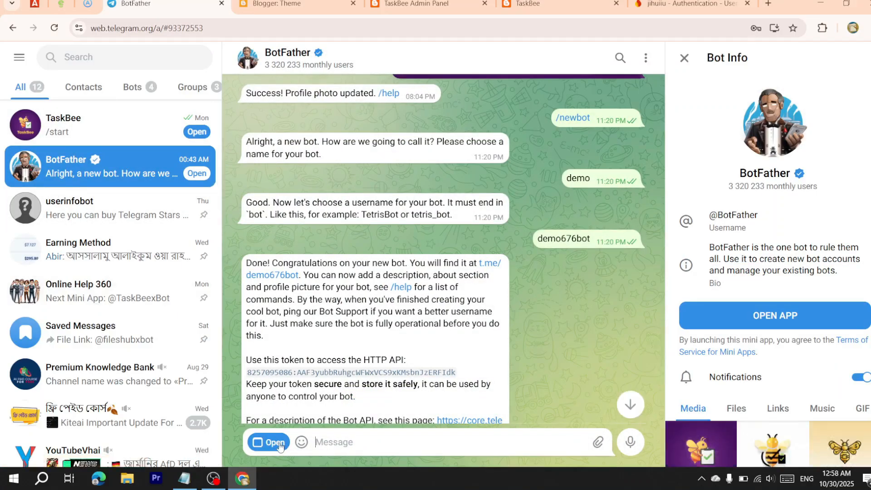
pyautogui.scroll(-3, 310, 380)
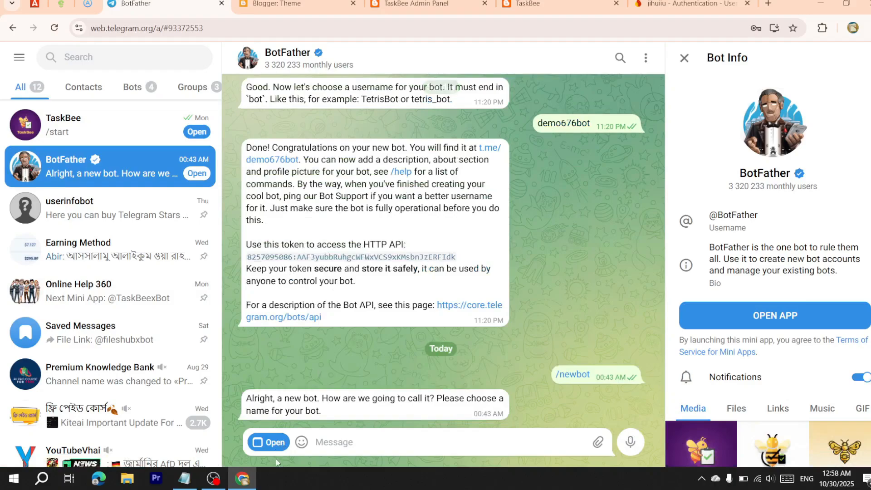
pyautogui.click(281, 444)
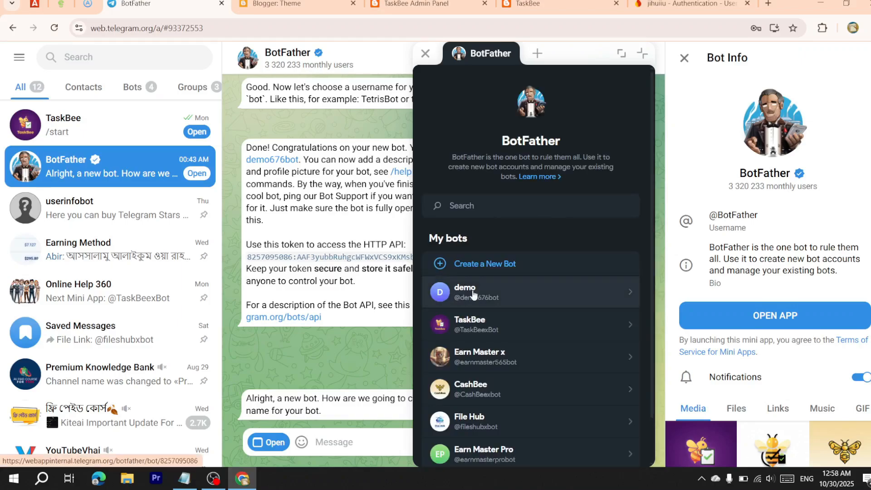
pyautogui.click(473, 294)
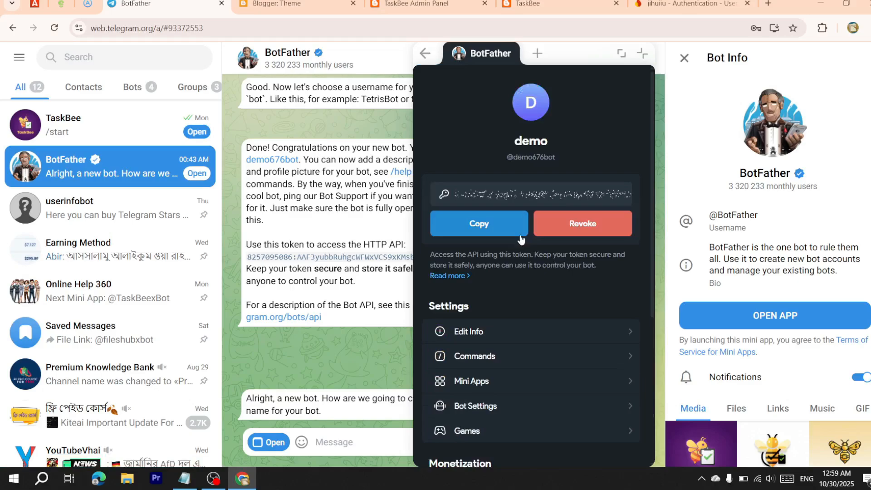
pyautogui.scroll(-3, 535, 234)
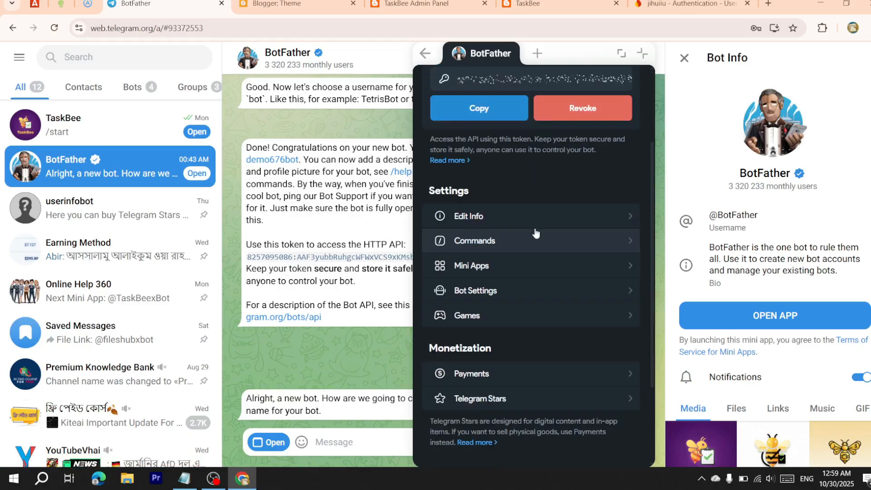
pyautogui.click(520, 268)
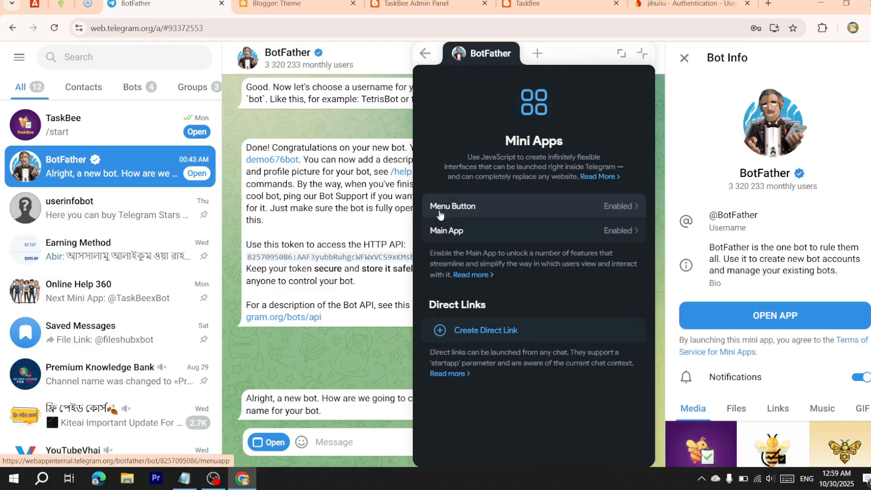
pyautogui.click(439, 214)
pyautogui.doubleClick(485, 155)
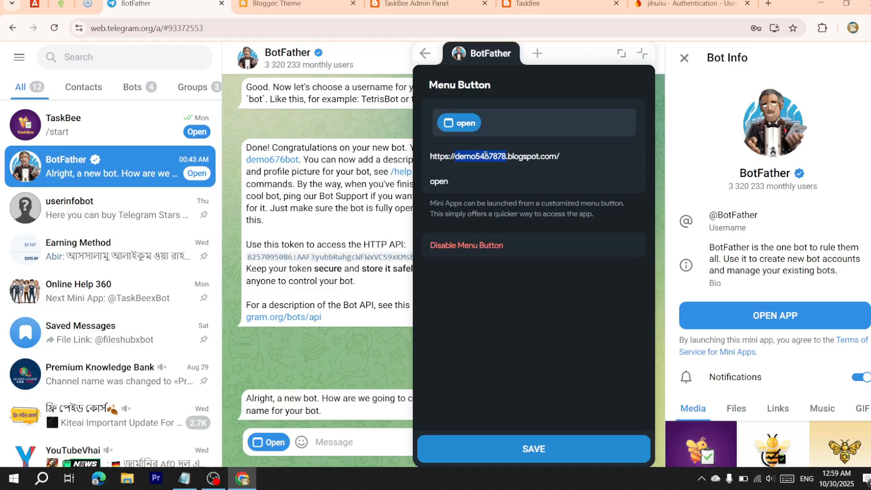
pyautogui.hotkey('ctrl', 'a')
pyautogui.press('BackSpace')
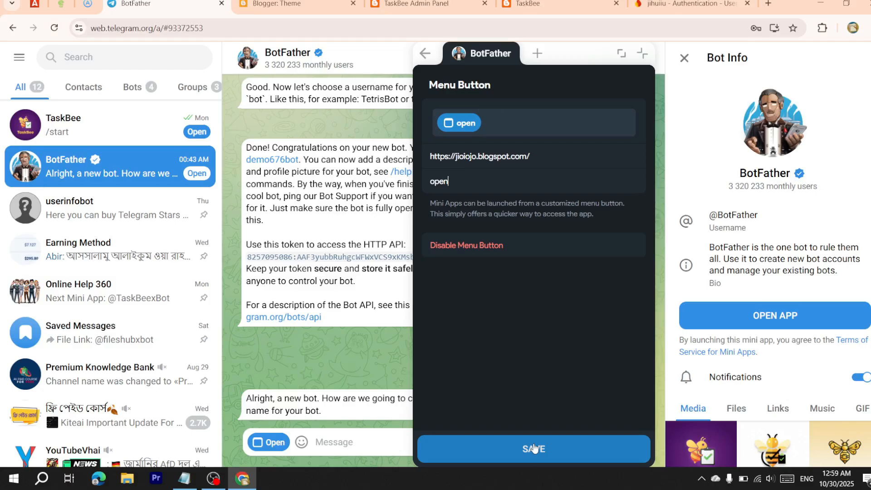
pyautogui.click(534, 448)
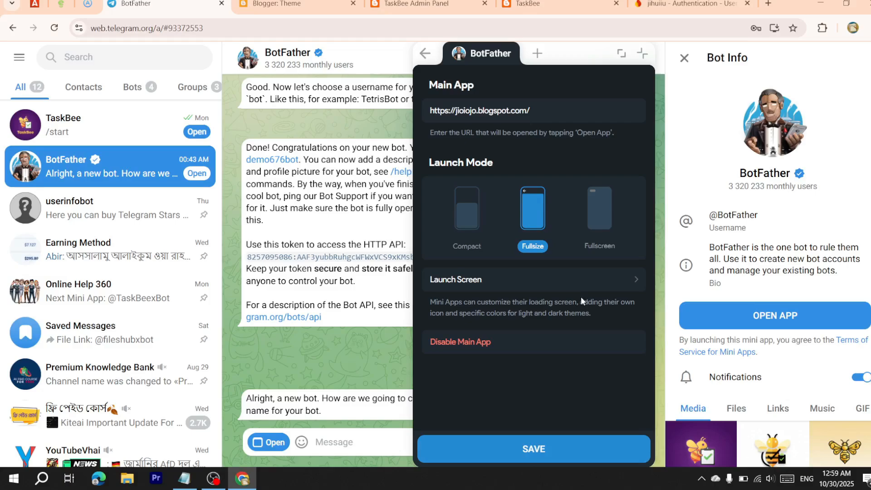
pyautogui.click(425, 54)
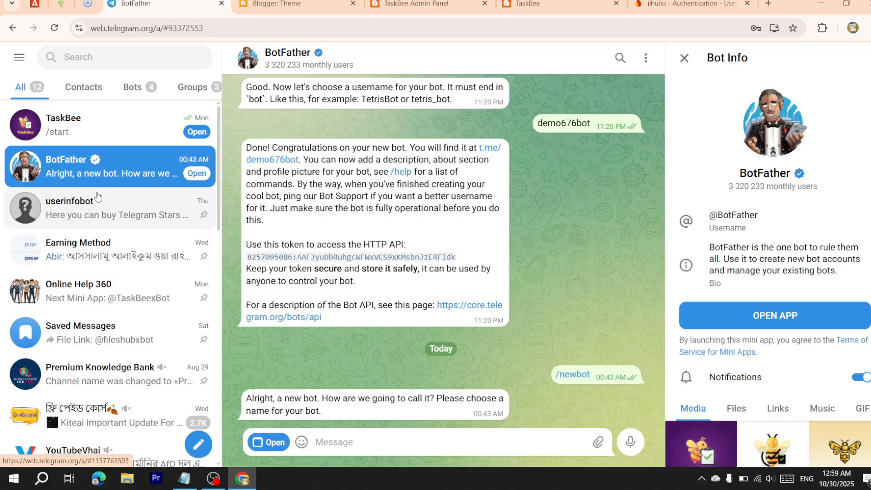
# Open the demo bot's TaskBee mini app, submit the sign-up form, and claim the color game reward
pyautogui.click(488, 148)
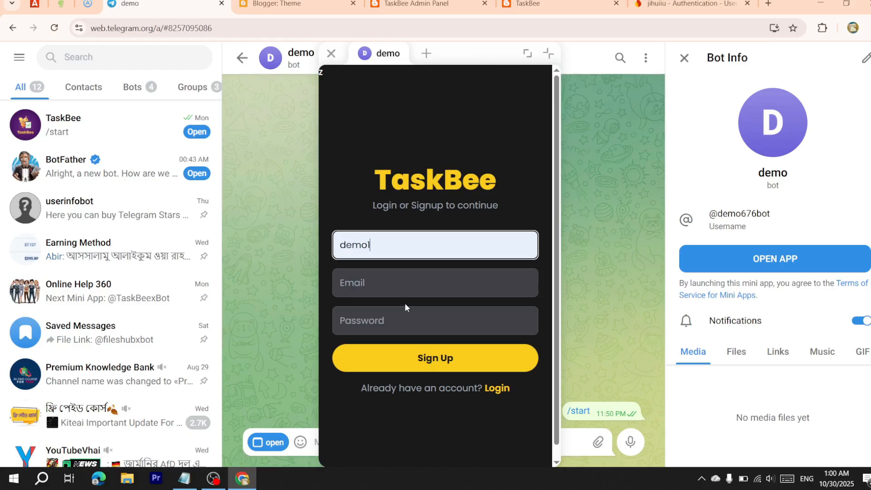
pyautogui.press('Return')
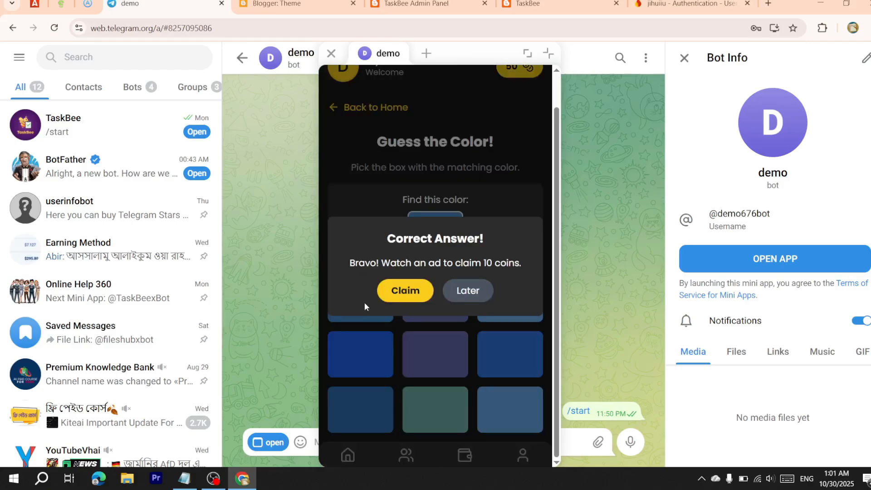
pyautogui.click(402, 295)
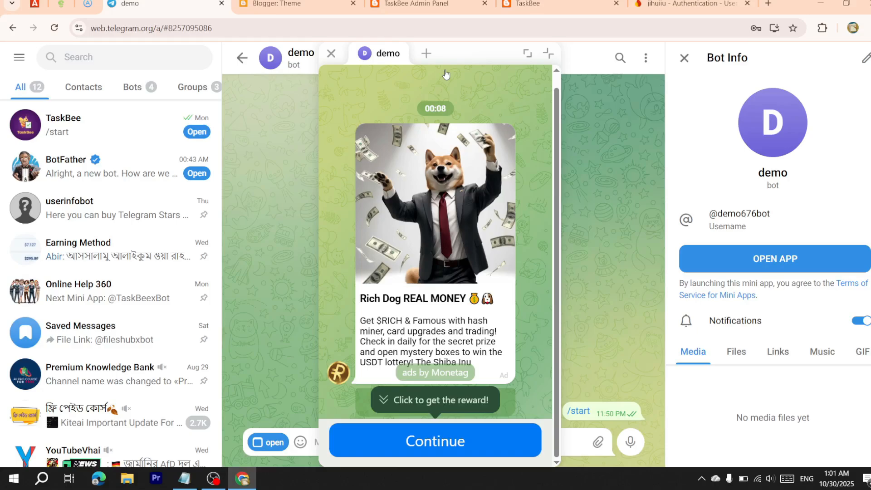